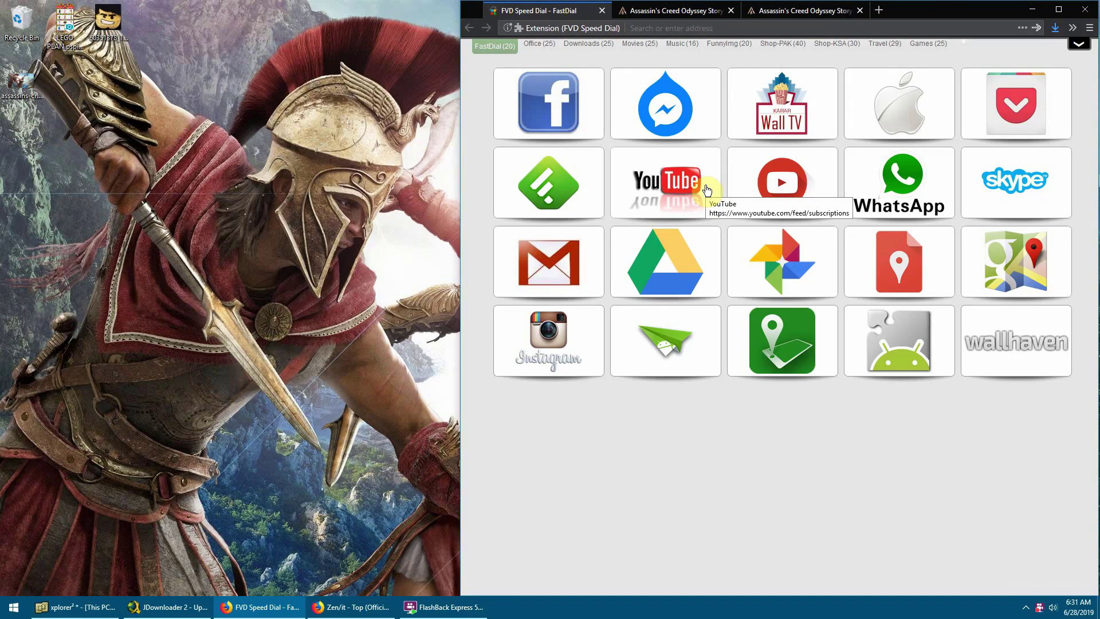
{"action": "left_click", "coordinate": [715, 33]}
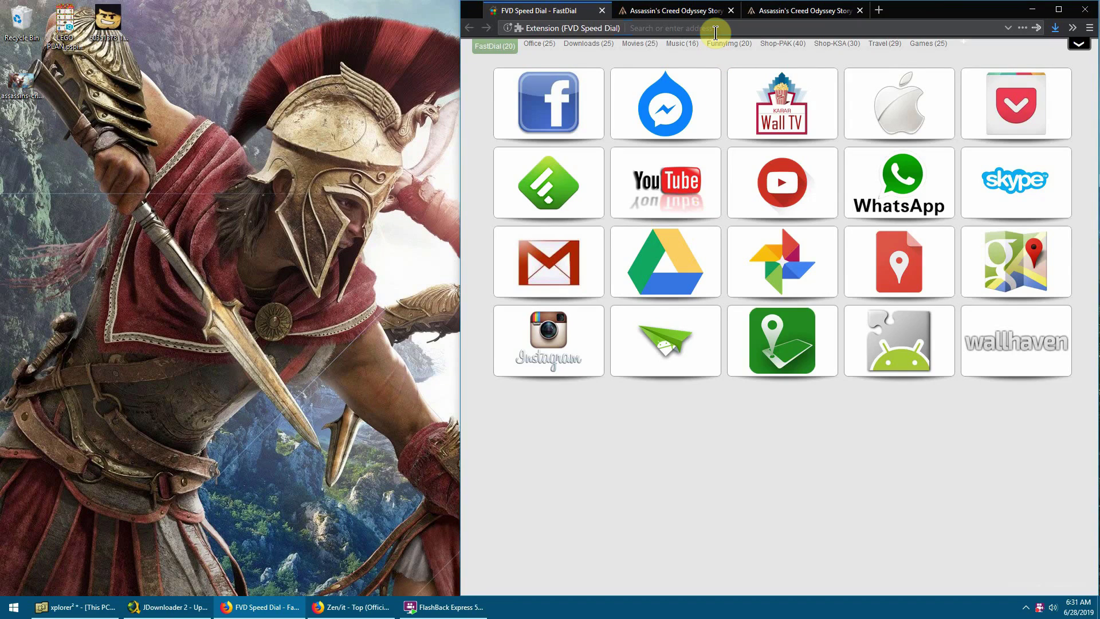
{"action": "type", "text": "wwww"}
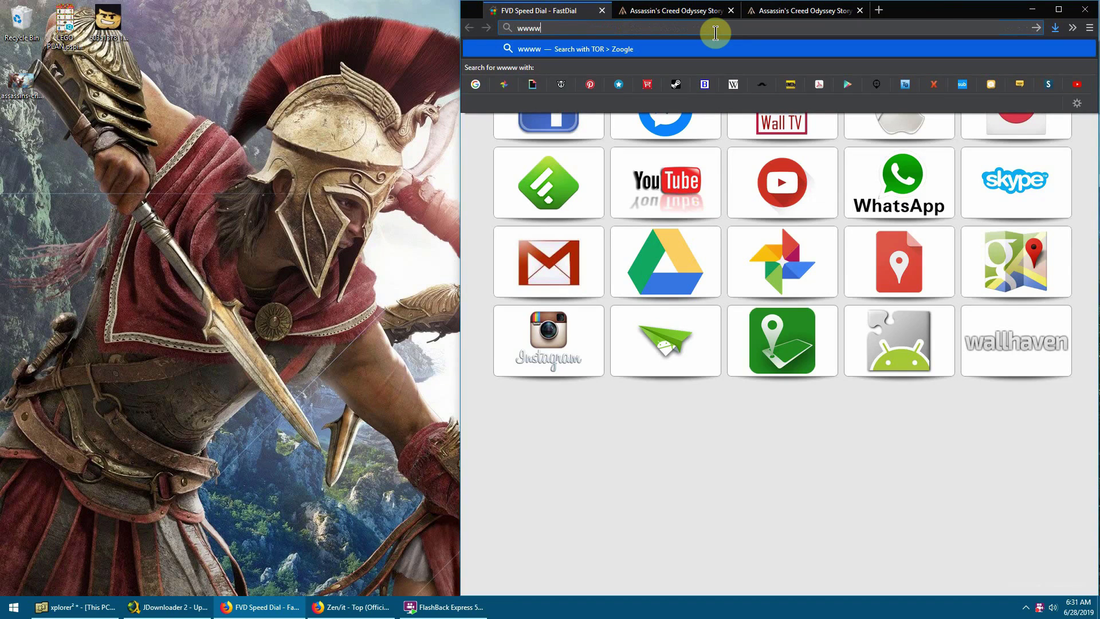
{"action": "key", "text": "BackSpace"}
{"action": "type", "text": ".assass"}
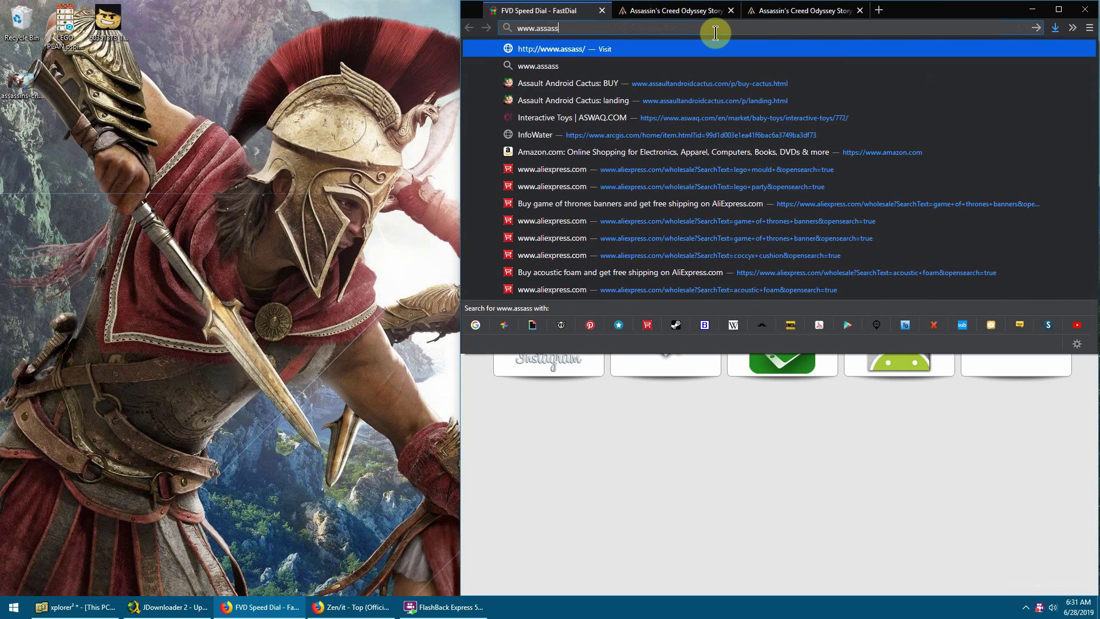
{"action": "type", "text": "inscreed.com"}
{"action": "key", "text": "Return"}
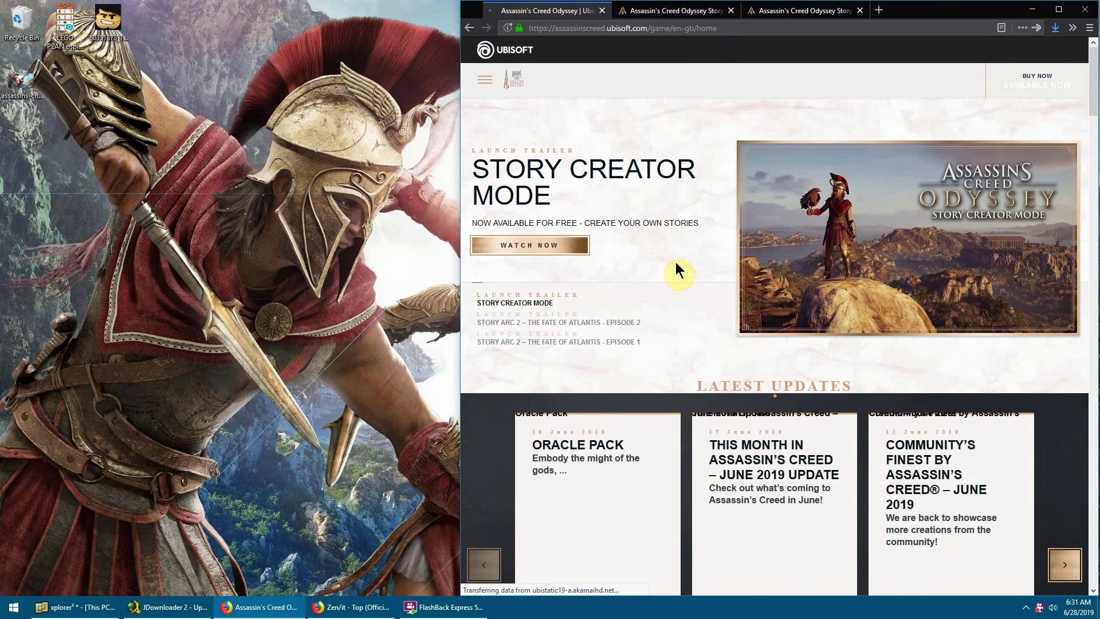
{"action": "left_click", "coordinate": [484, 84]}
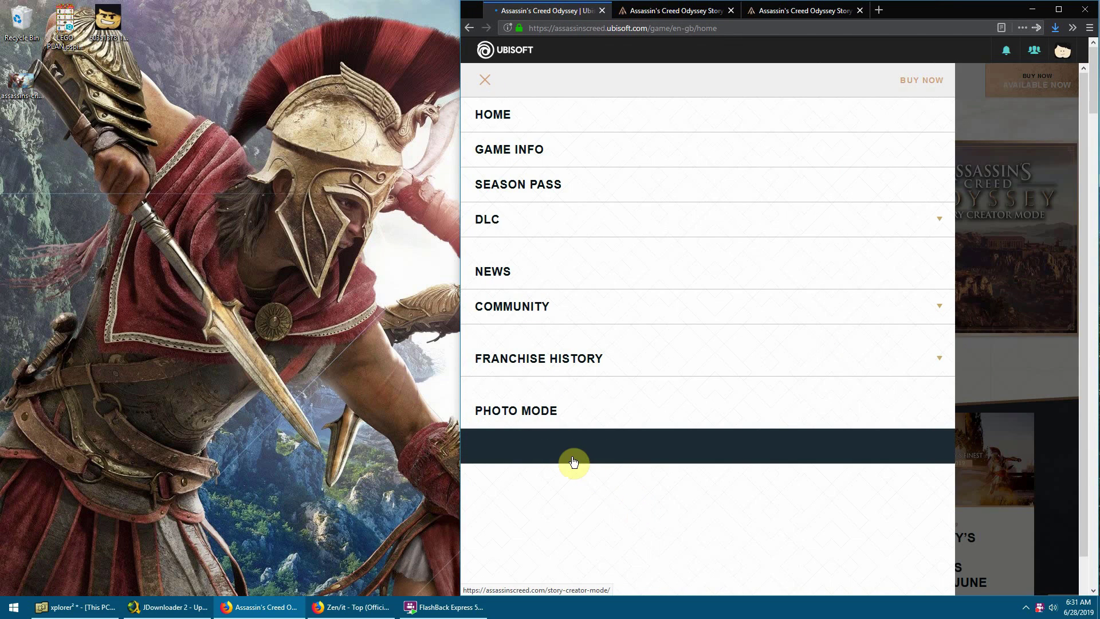
{"action": "left_click", "coordinate": [594, 458]}
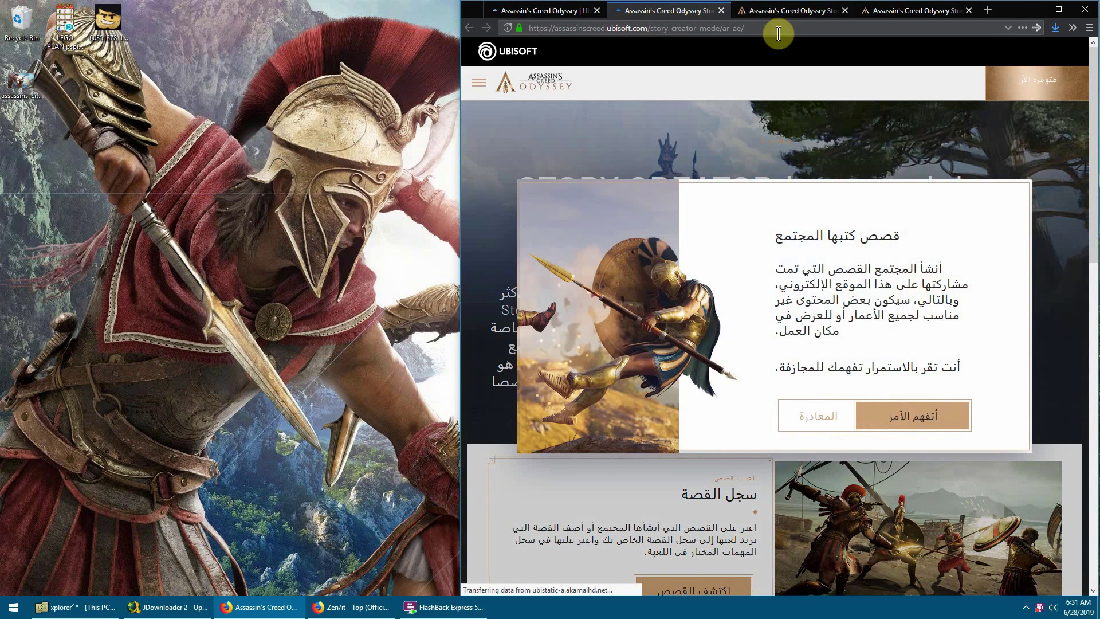
- Switch to the already open English Story Creator Mode page and close the Arabic version and the Odyssey home page
{"action": "left_click", "coordinate": [785, 13]}
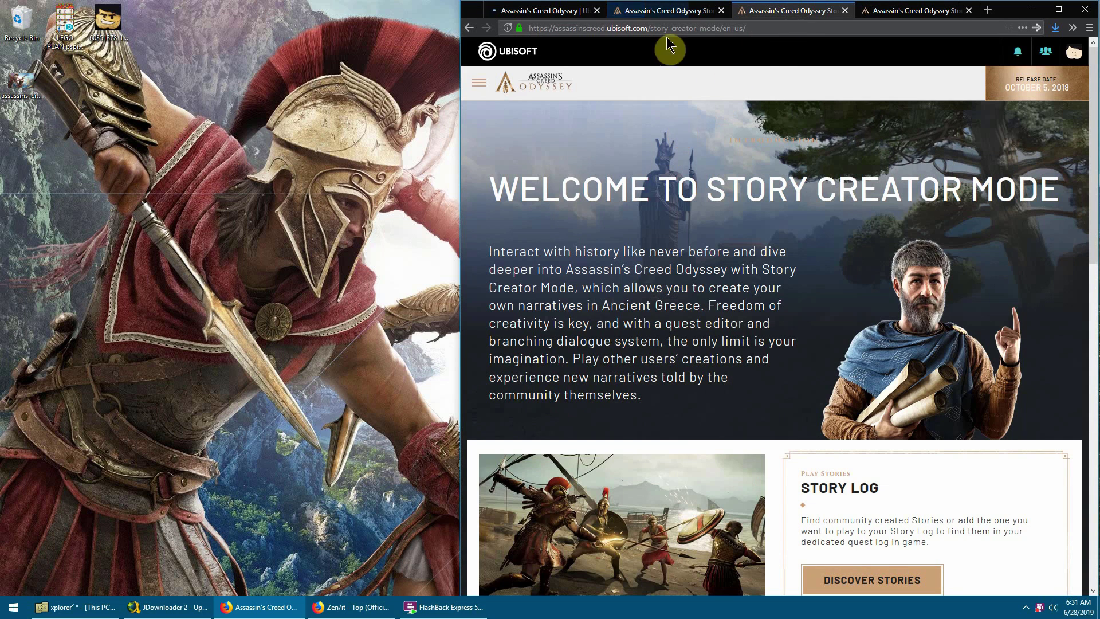
{"action": "middle_click", "coordinate": [647, 13]}
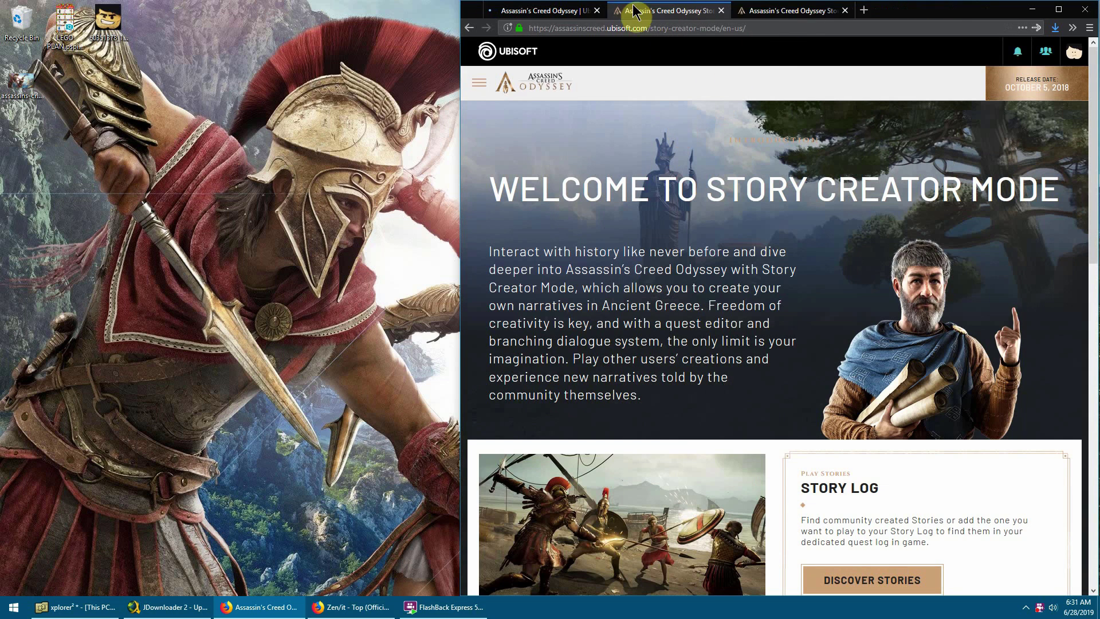
{"action": "middle_click", "coordinate": [566, 13]}
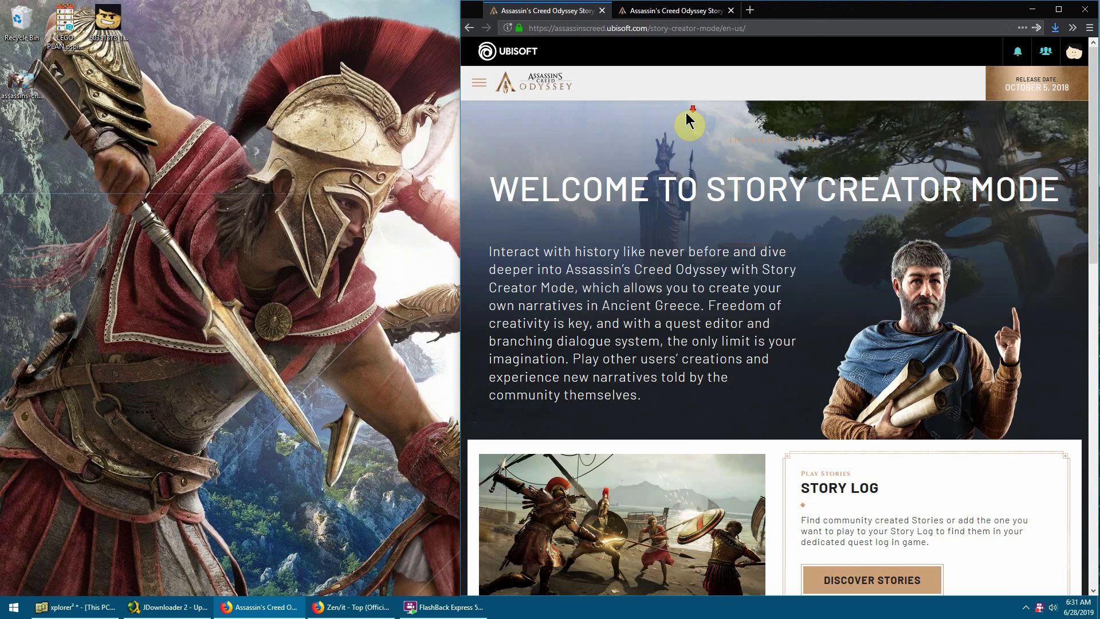
- Review the Story Log and Story Creator sections of the page and open the tool for creating a story
{"action": "scroll", "coordinate": [687, 121], "scroll_direction": "down", "scroll_amount": 2}
{"action": "scroll", "coordinate": [687, 120], "scroll_direction": "down", "scroll_amount": 4}
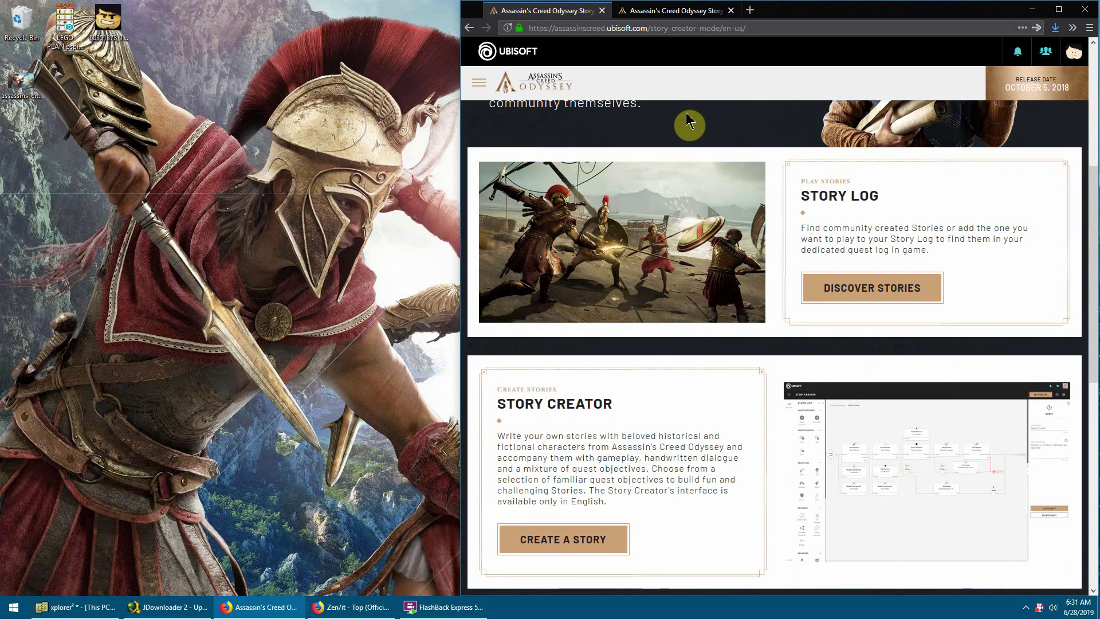
{"action": "scroll", "coordinate": [687, 120], "scroll_direction": "down", "scroll_amount": 1}
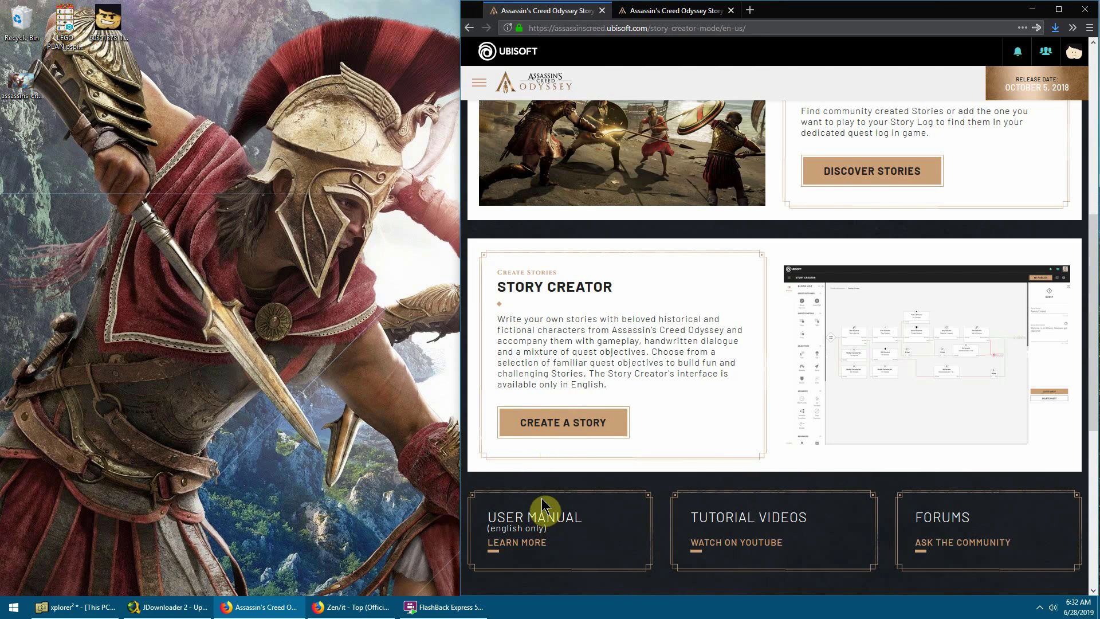
{"action": "scroll", "coordinate": [544, 505], "scroll_direction": "up", "scroll_amount": 2}
{"action": "scroll", "coordinate": [544, 501], "scroll_direction": "up", "scroll_amount": 2}
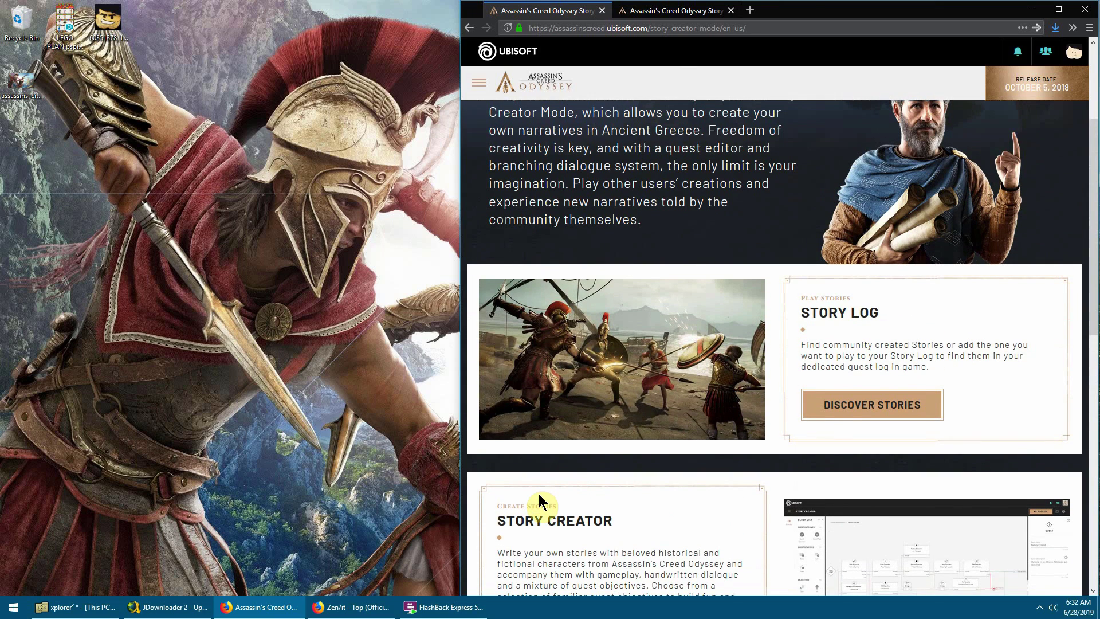
{"action": "scroll", "coordinate": [538, 494], "scroll_direction": "down", "scroll_amount": 2}
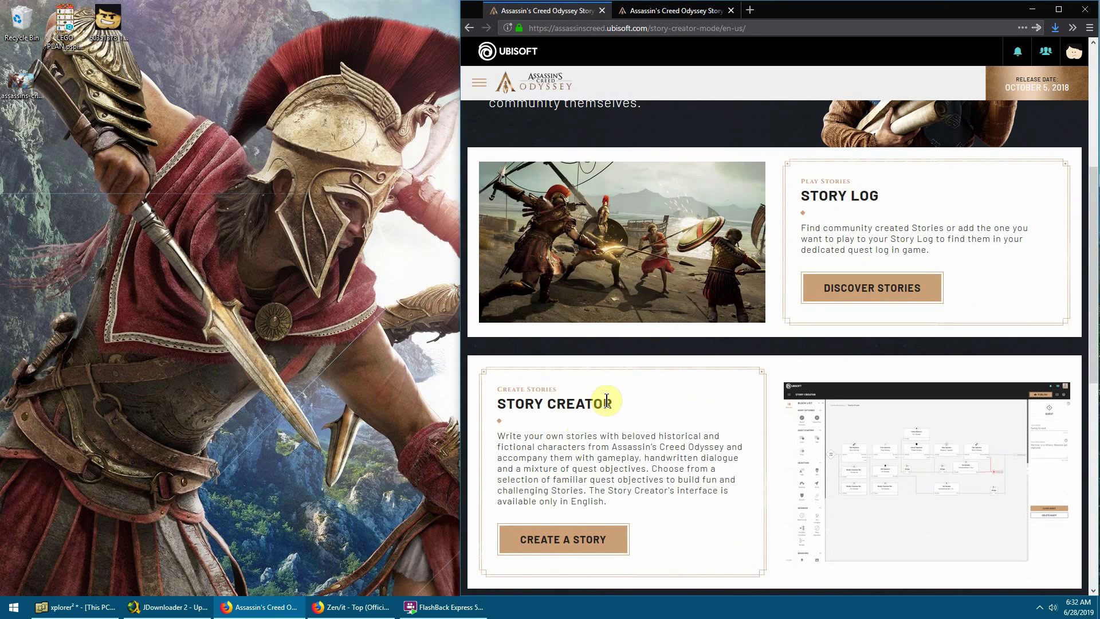
{"action": "left_click", "coordinate": [560, 535]}
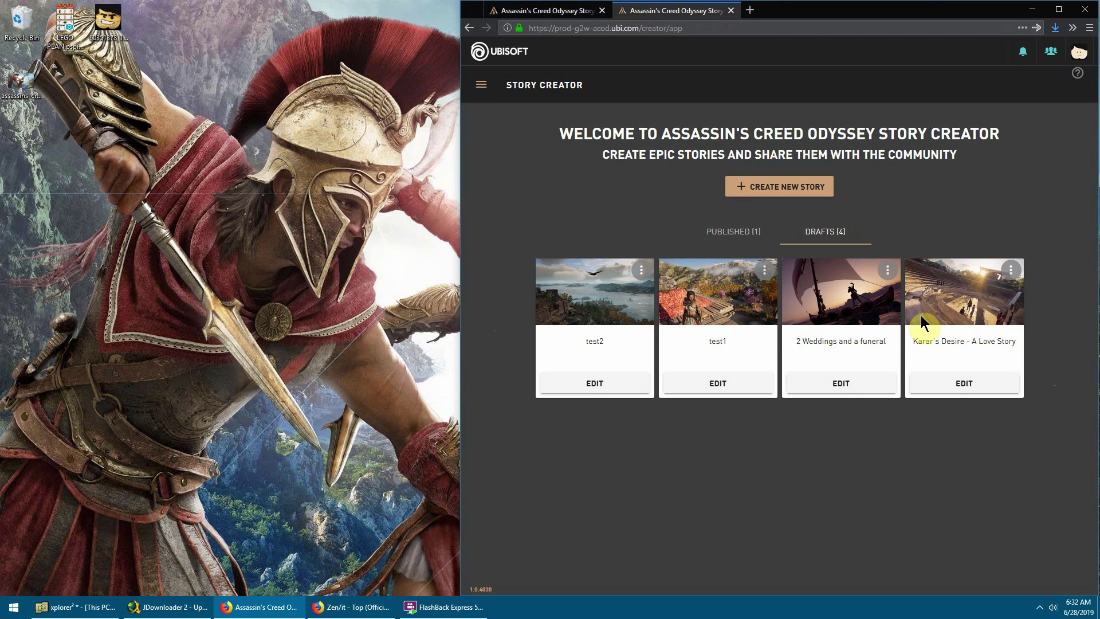
- Check the published and draft stories, and create a new story in a maximized browser window
{"action": "left_click", "coordinate": [745, 232]}
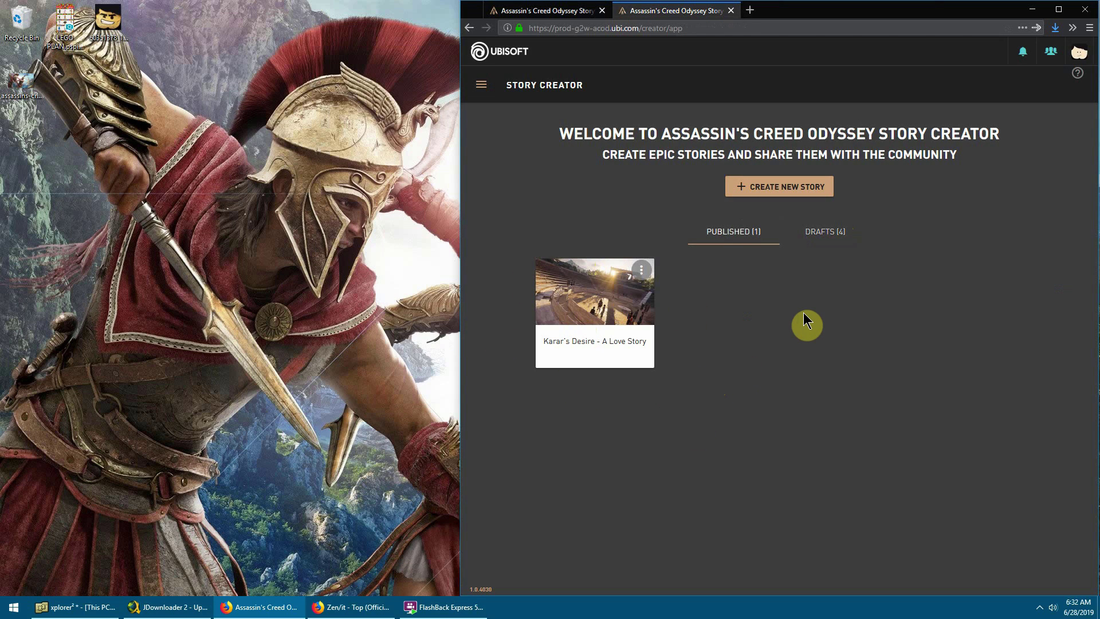
{"action": "left_click", "coordinate": [829, 240]}
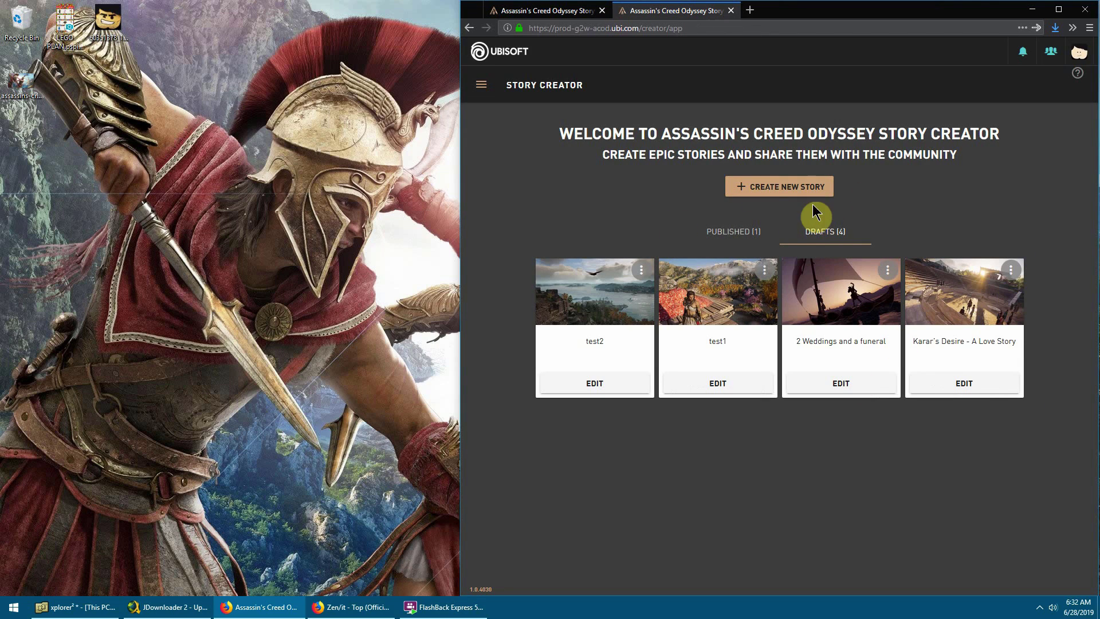
{"action": "left_click", "coordinate": [773, 193]}
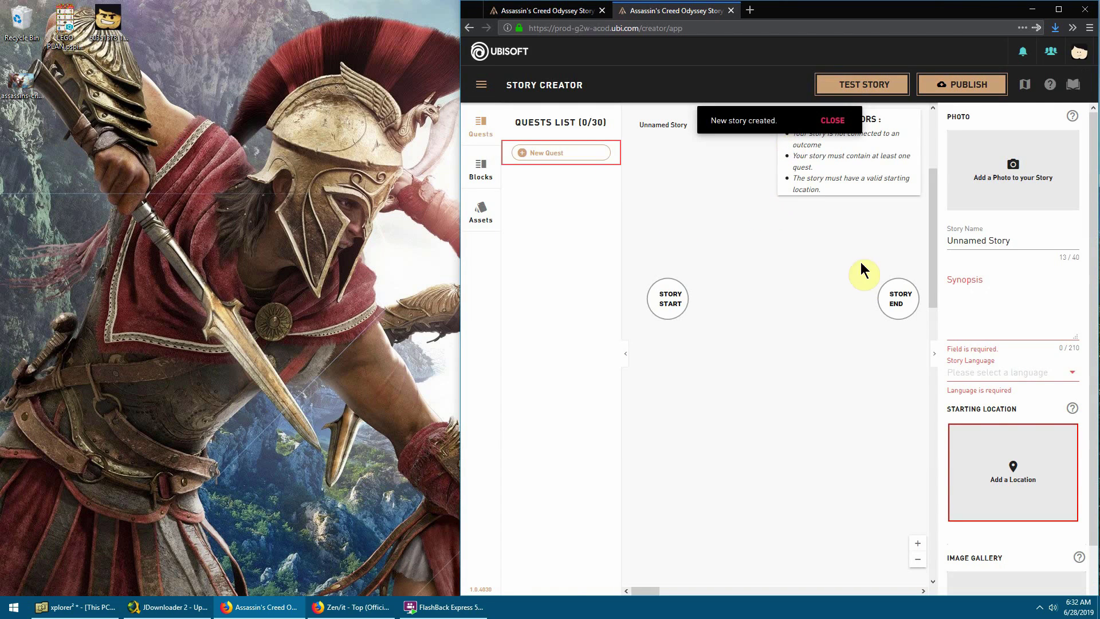
{"action": "left_click", "coordinate": [1059, 10]}
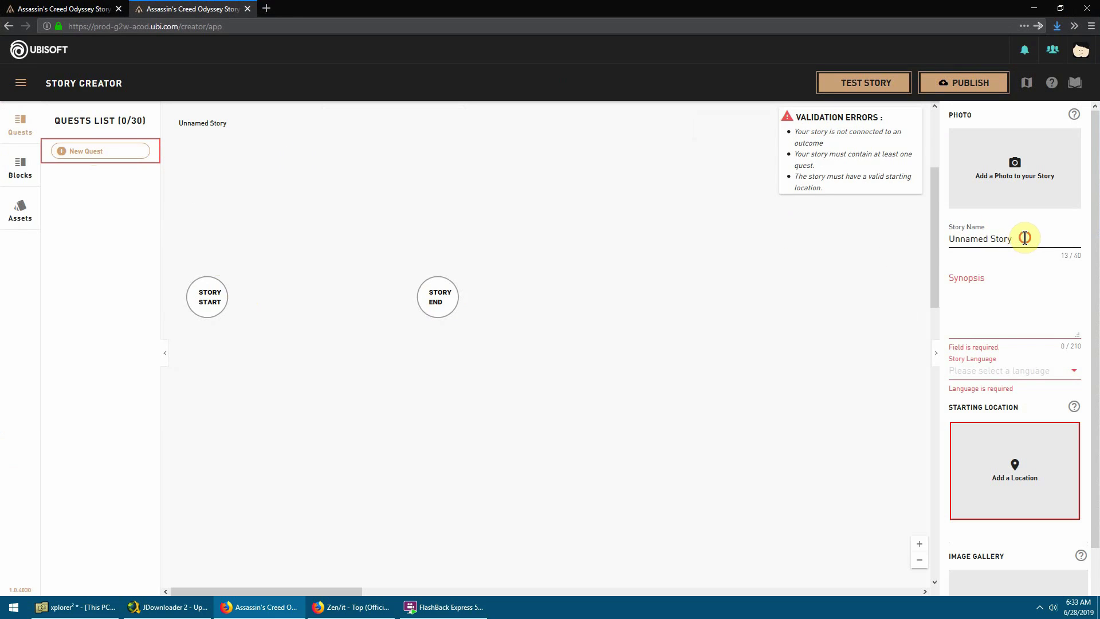
- Name the new story "John Wicks Revenge"
{"action": "left_click_drag", "start_coordinate": [1023, 238], "coordinate": [930, 240]}
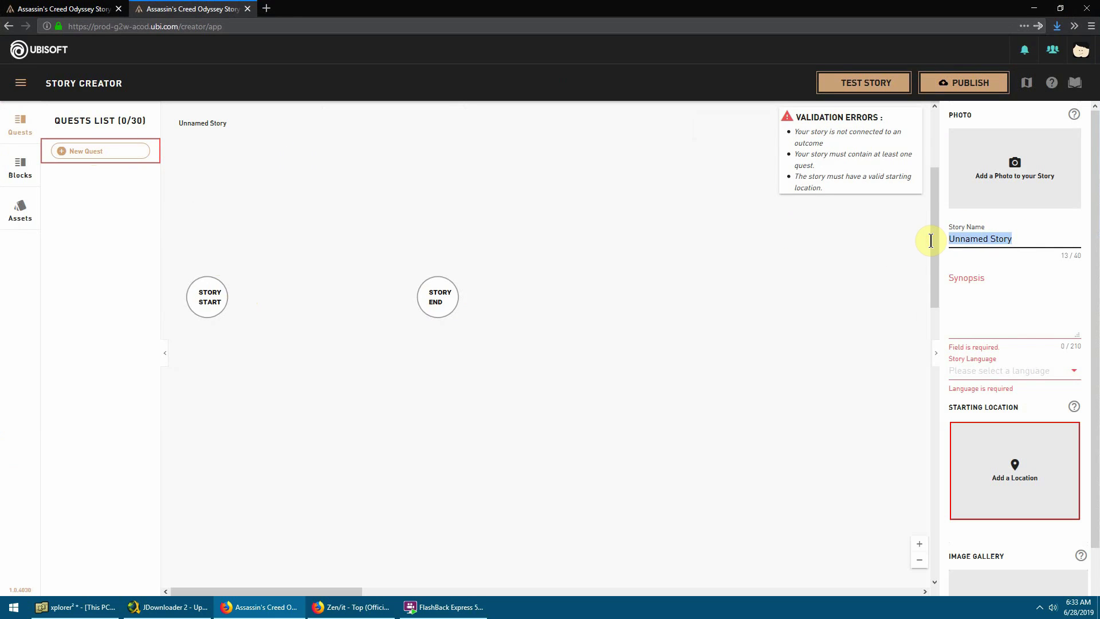
{"action": "type", "text": "John "}
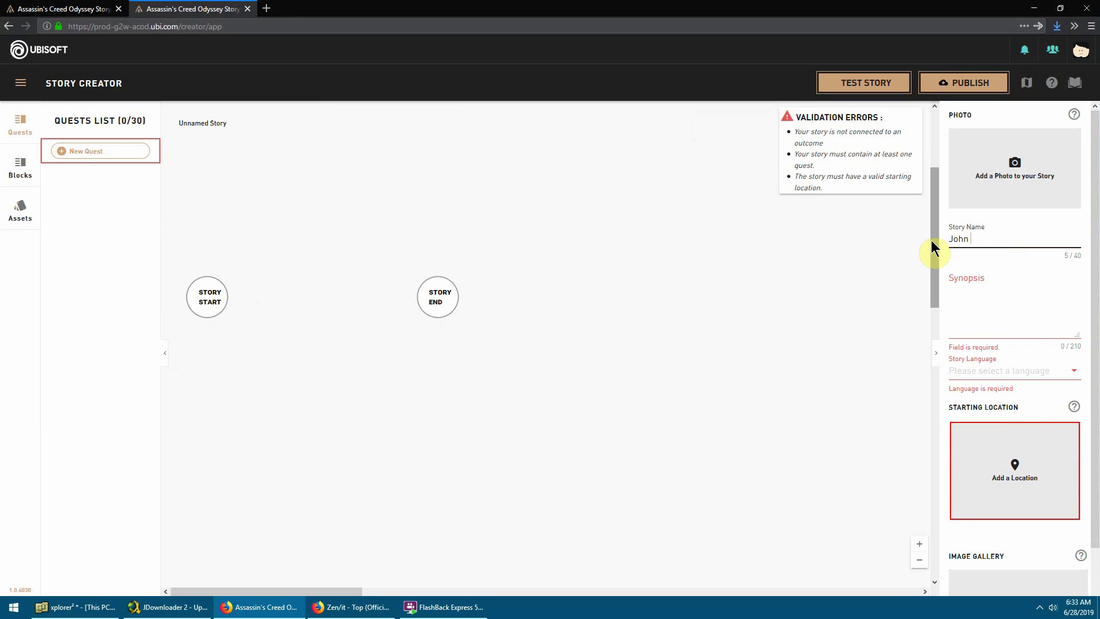
{"action": "type", "text": "Wicks Revenge"}
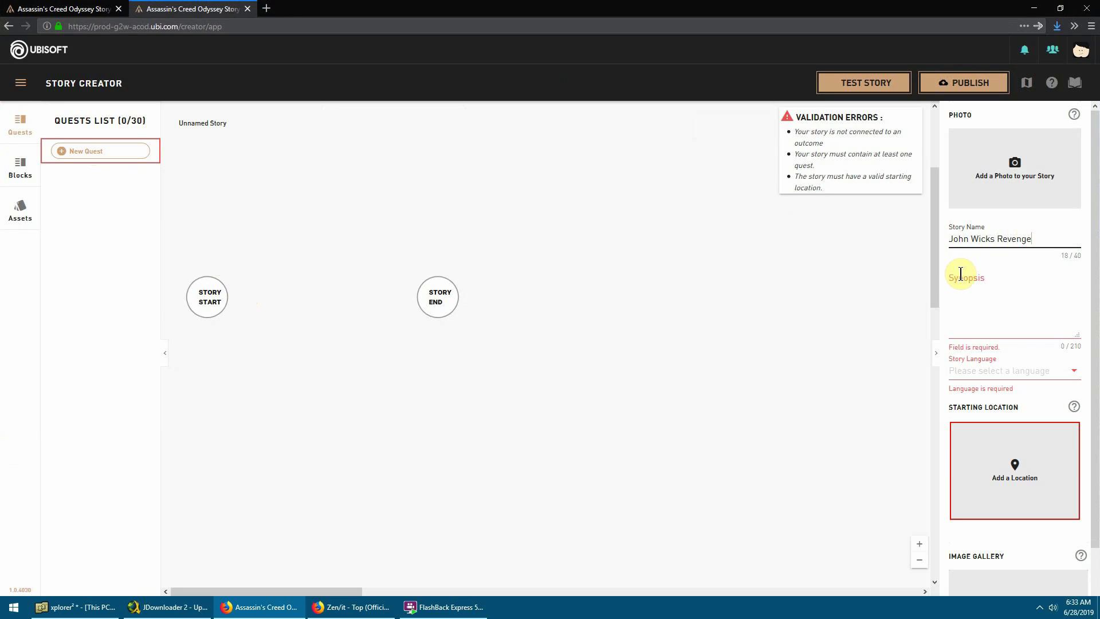
- Enter the synopsis "John Wick dog has been killed and you are supposed to take revenge for him." and set the story language to English
{"action": "left_click", "coordinate": [978, 303]}
{"action": "type", "text": "J"}
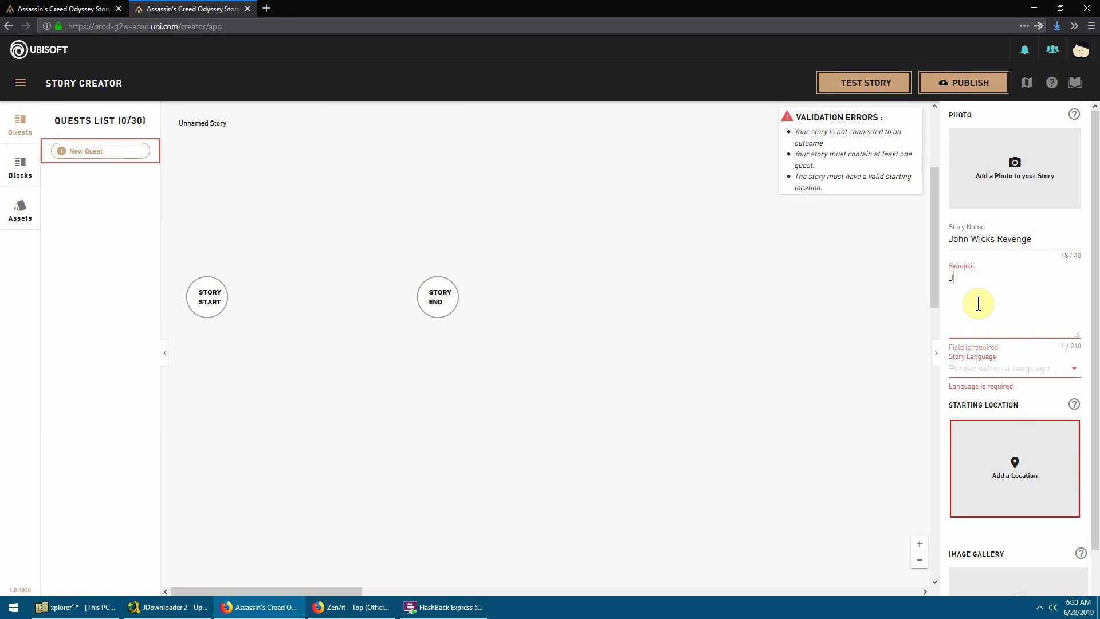
{"action": "type", "text": "ohn W"}
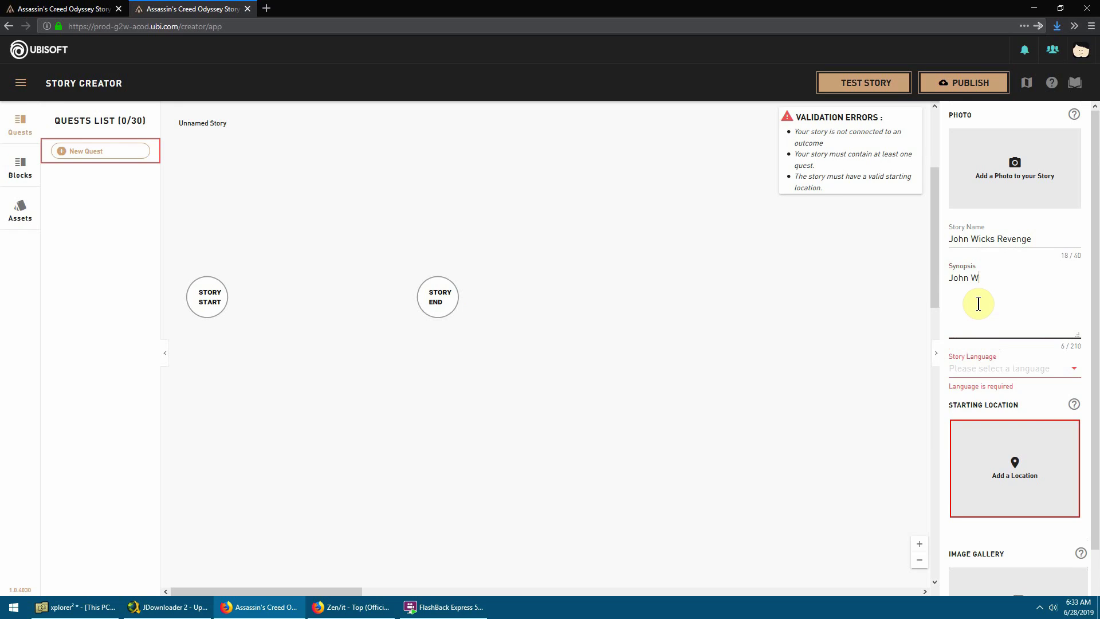
{"action": "type", "text": "ick dog has been killed and you are"}
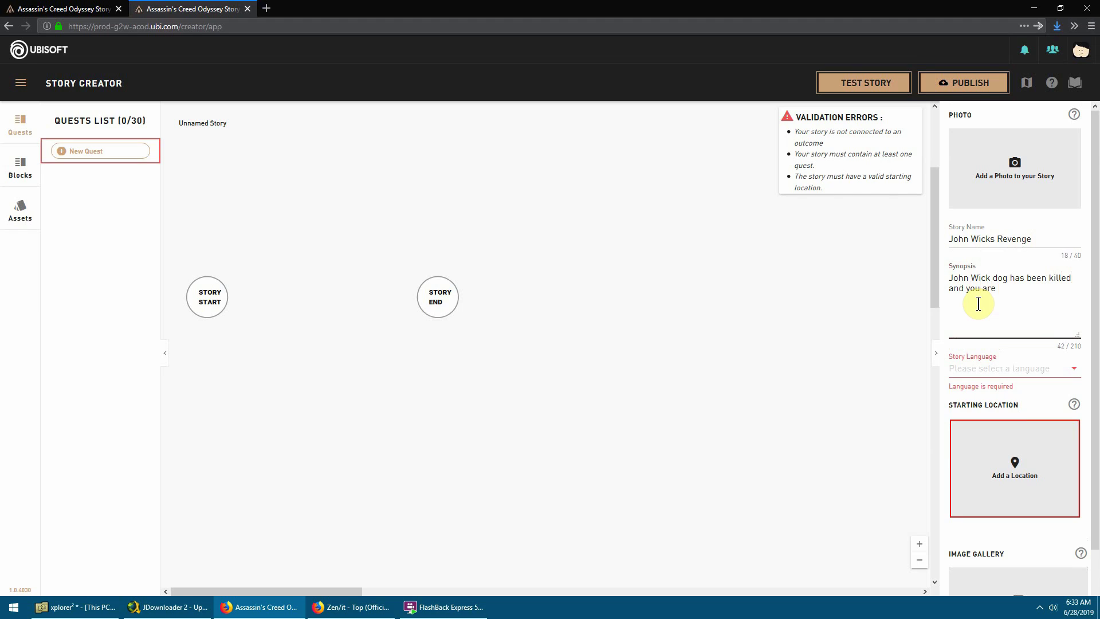
{"action": "type", "text": "supposed to take revenge for hi"}
{"action": "type", "text": "m."}
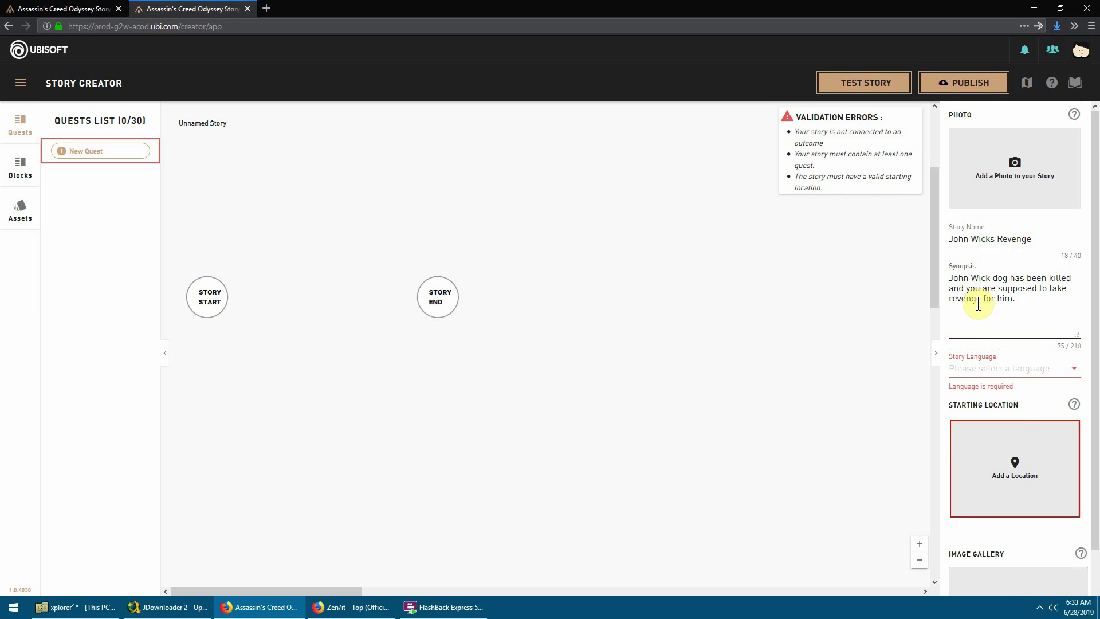
{"action": "left_click", "coordinate": [1074, 369]}
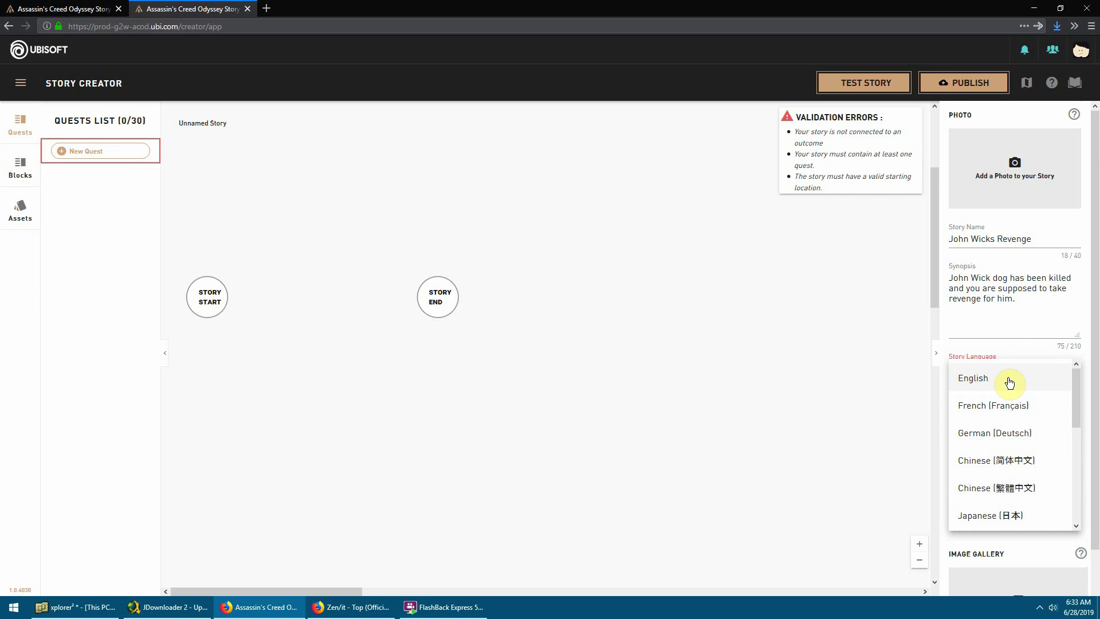
{"action": "left_click", "coordinate": [1009, 382]}
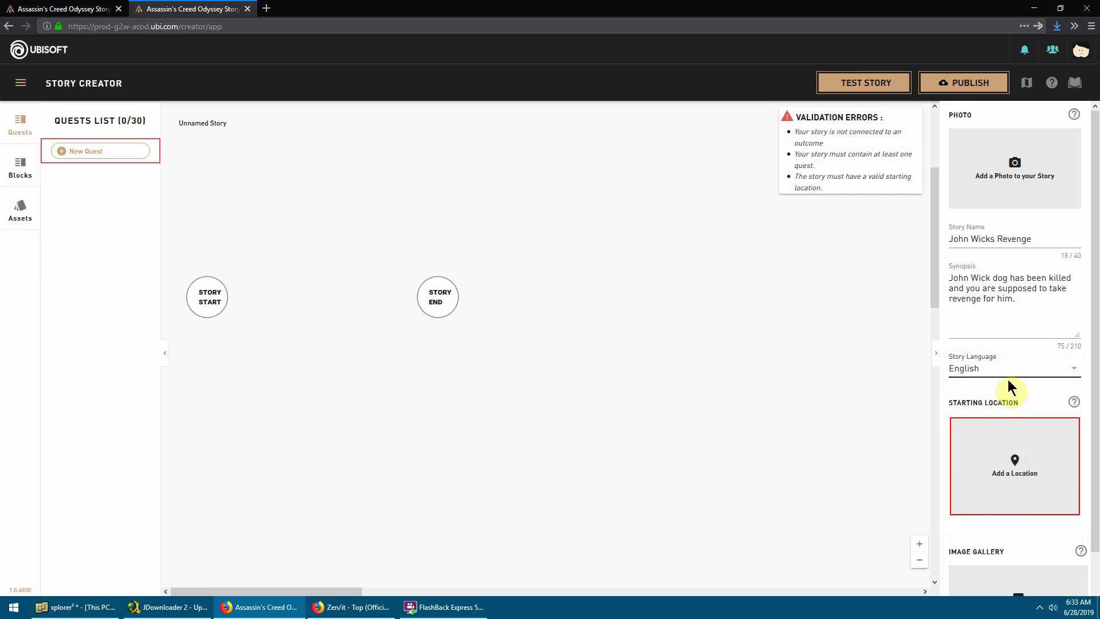
- Set the story's starting location on the winding dirt road between the walled fort and the city, at X -2468, Y 1129.43
{"action": "scroll", "coordinate": [1097, 328], "scroll_direction": "down", "scroll_amount": 2}
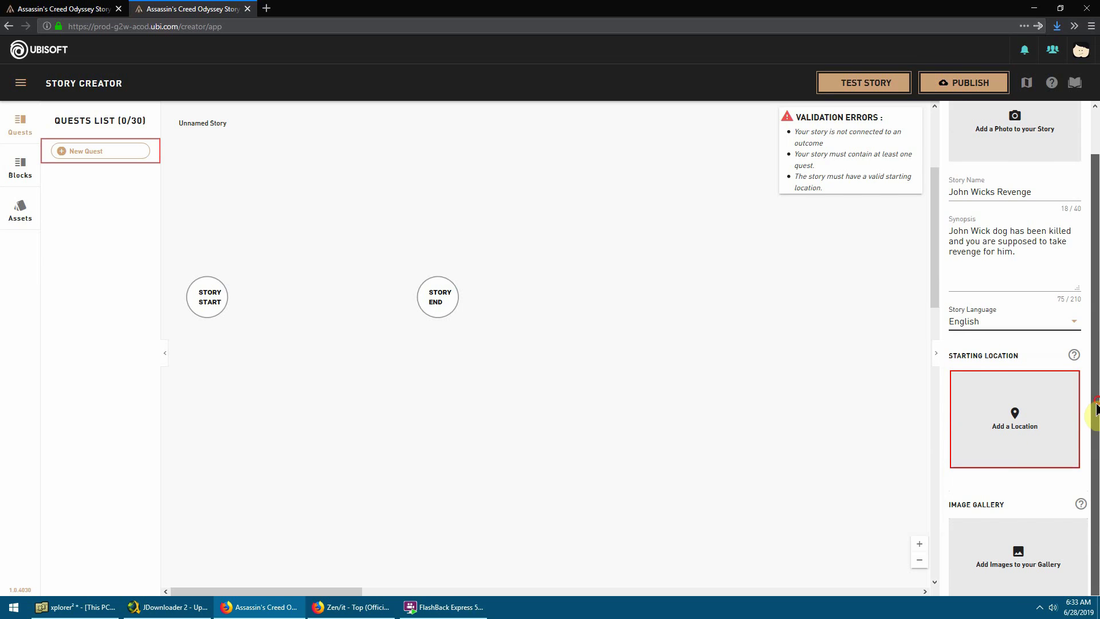
{"action": "left_click", "coordinate": [1005, 420]}
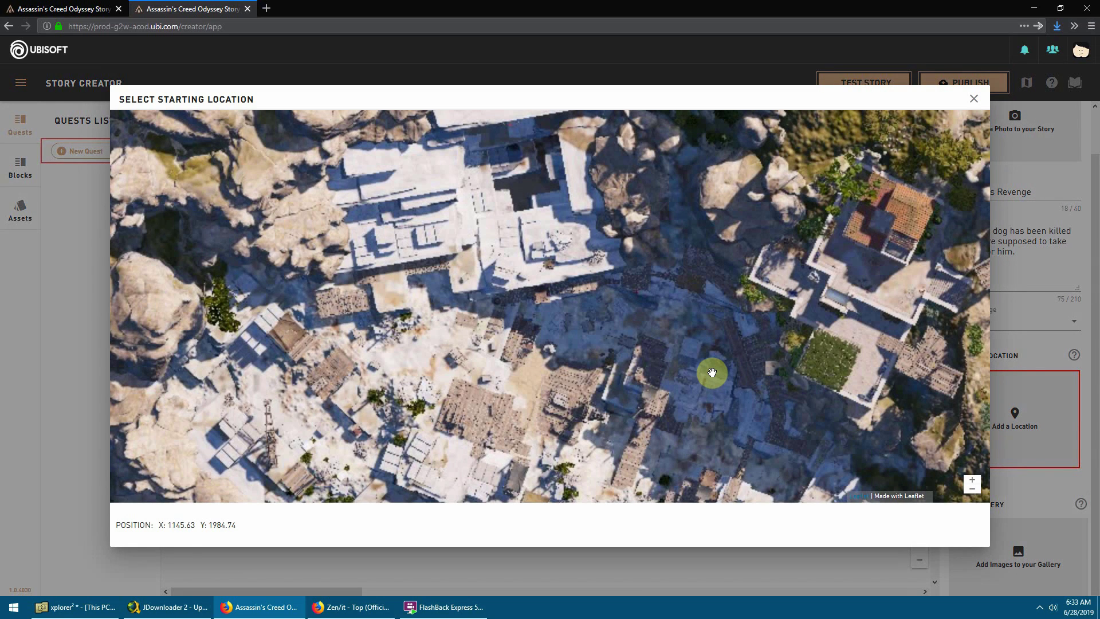
{"action": "left_click", "coordinate": [972, 489]}
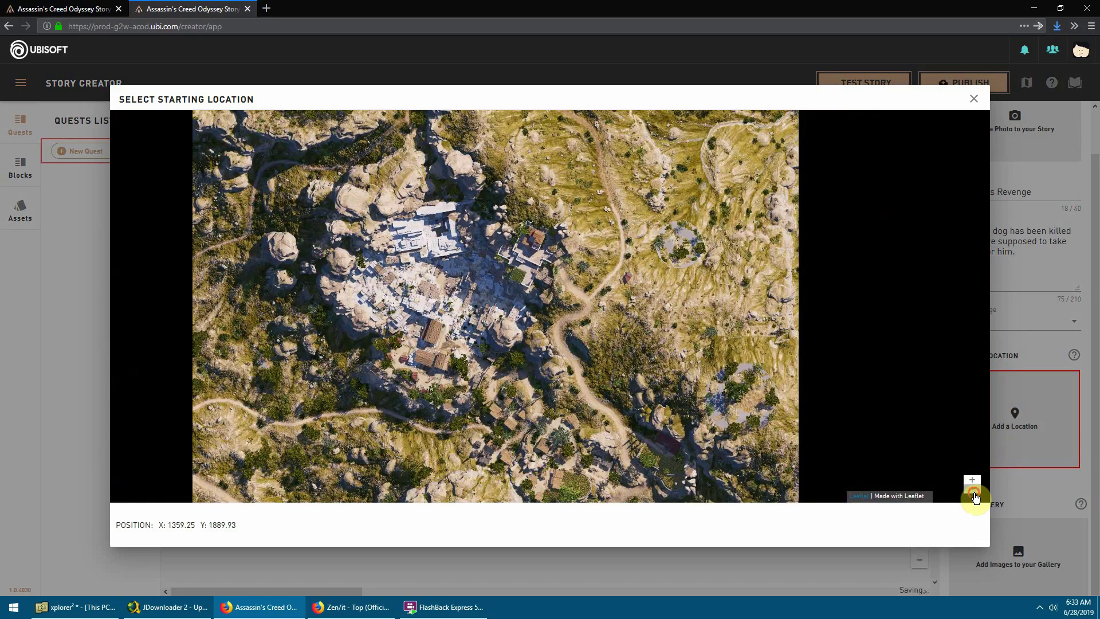
{"action": "left_click", "coordinate": [973, 490]}
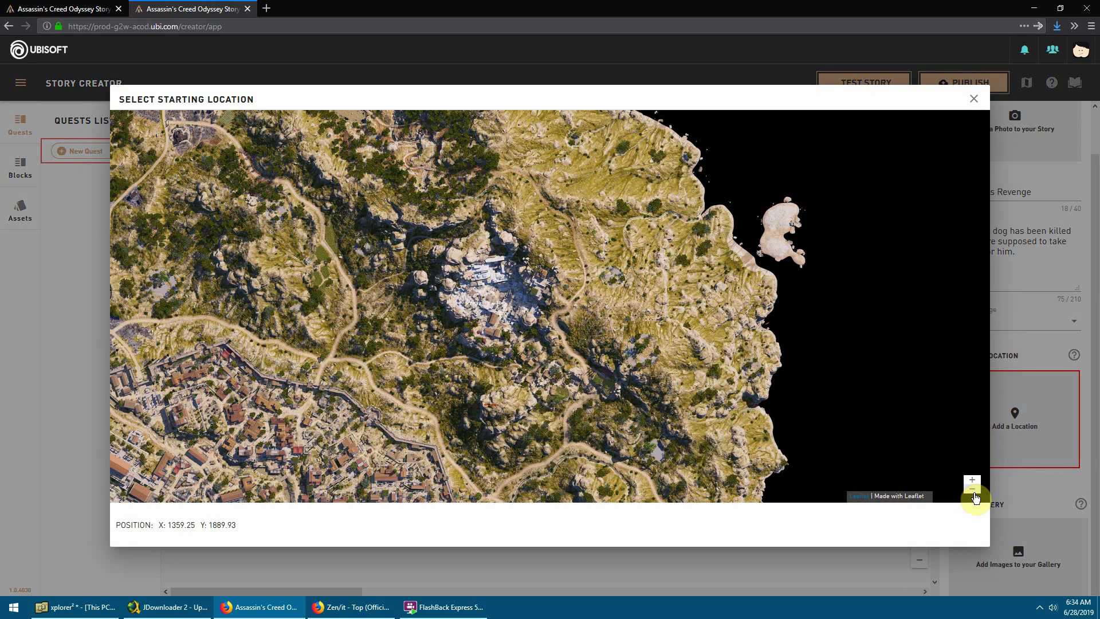
{"action": "left_click", "coordinate": [975, 494]}
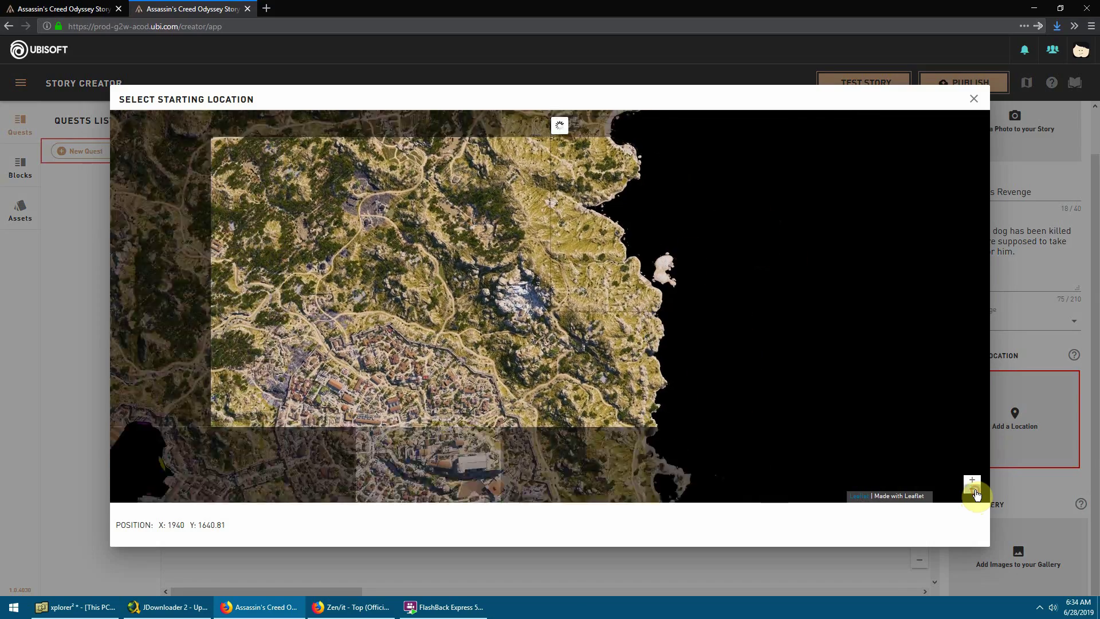
{"action": "left_click", "coordinate": [974, 494]}
{"action": "left_click", "coordinate": [975, 494]}
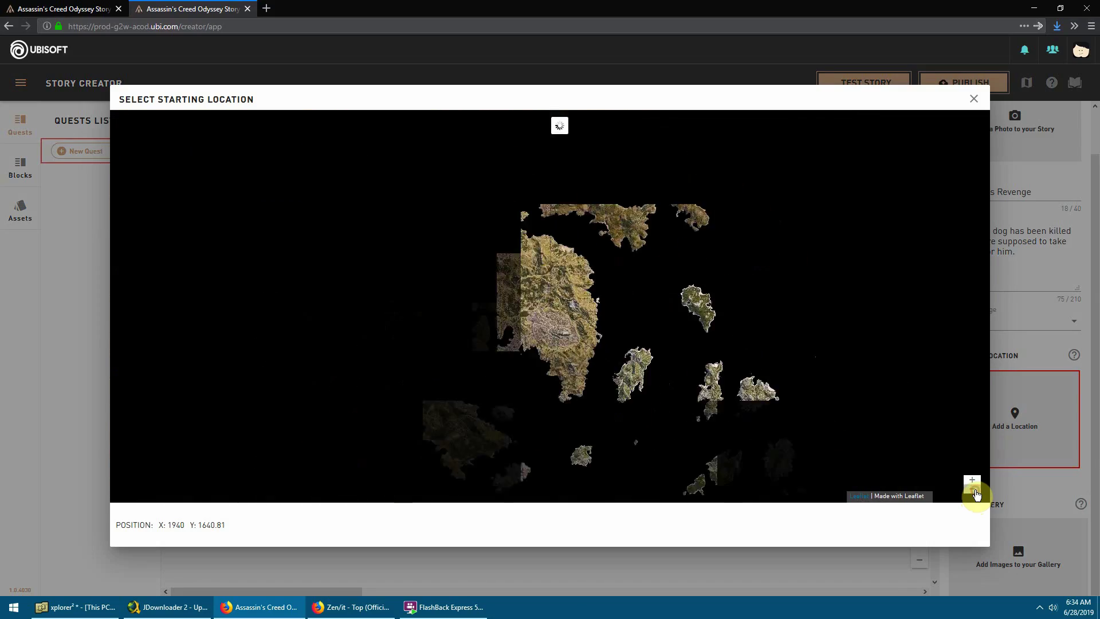
{"action": "scroll", "coordinate": [477, 288], "scroll_direction": "up", "scroll_amount": 1}
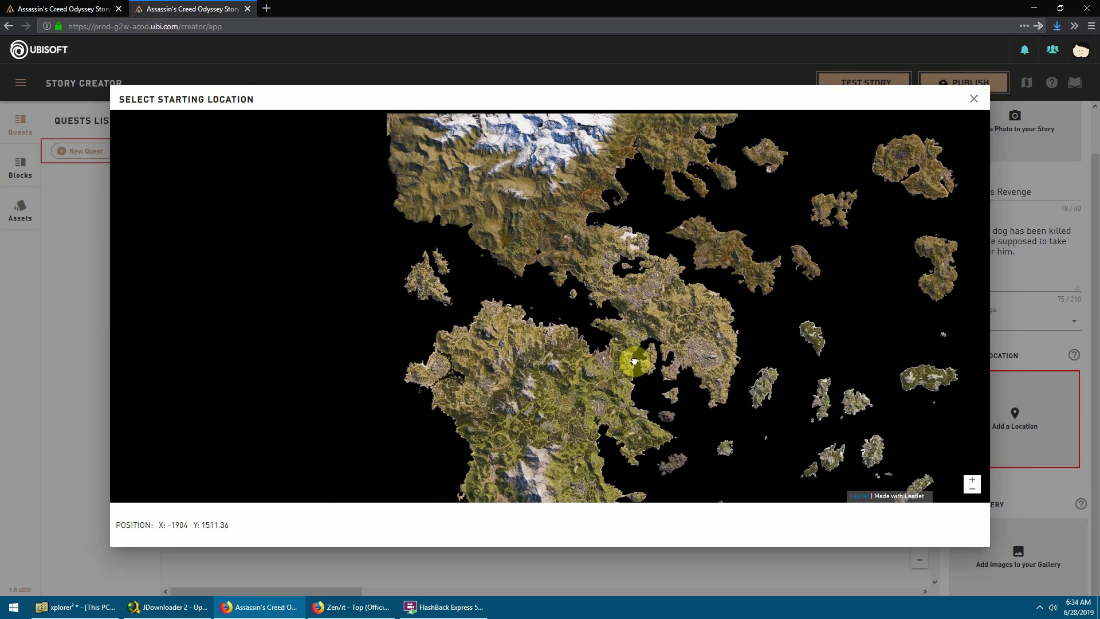
{"action": "left_click_drag", "start_coordinate": [769, 399], "coordinate": [499, 208]}
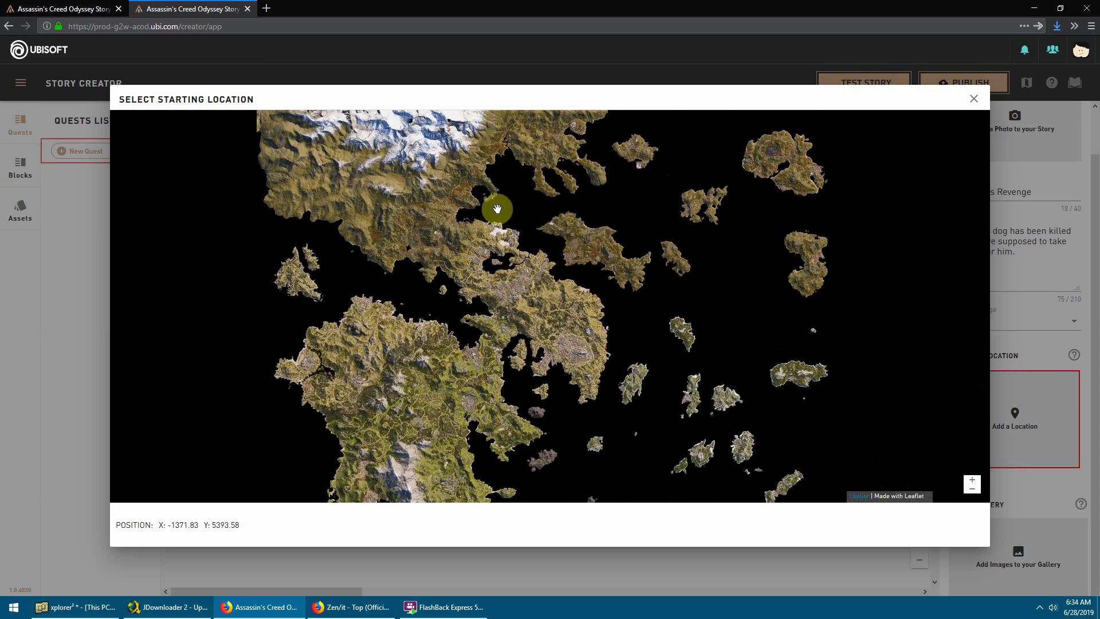
{"action": "left_click_drag", "start_coordinate": [356, 173], "coordinate": [555, 265]}
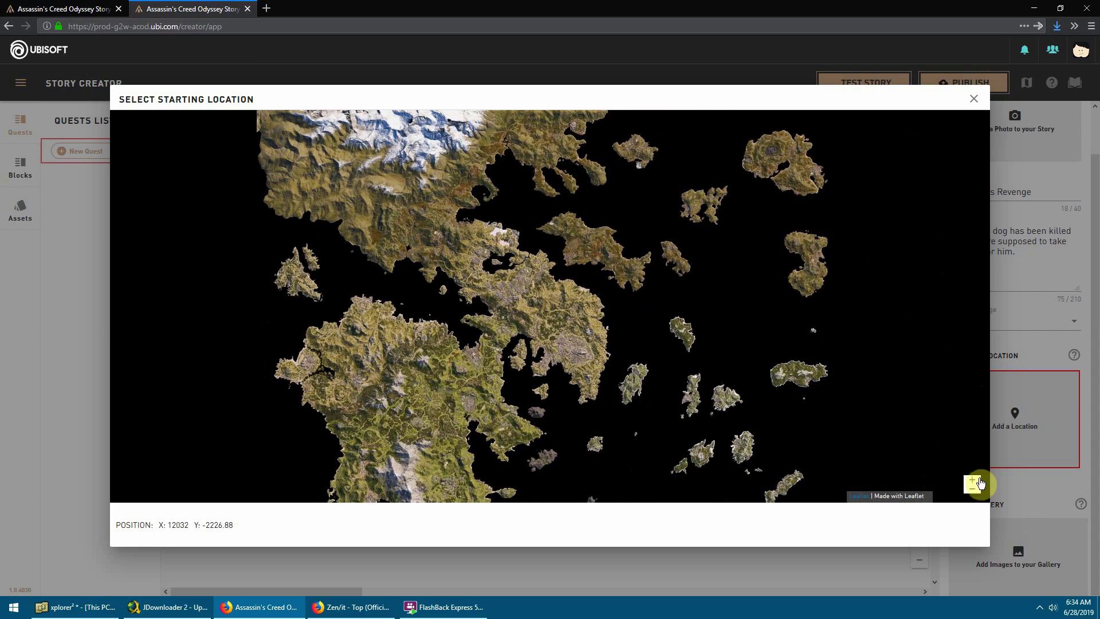
{"action": "left_click", "coordinate": [973, 481]}
{"action": "scroll", "coordinate": [424, 315], "scroll_direction": "up", "scroll_amount": 1}
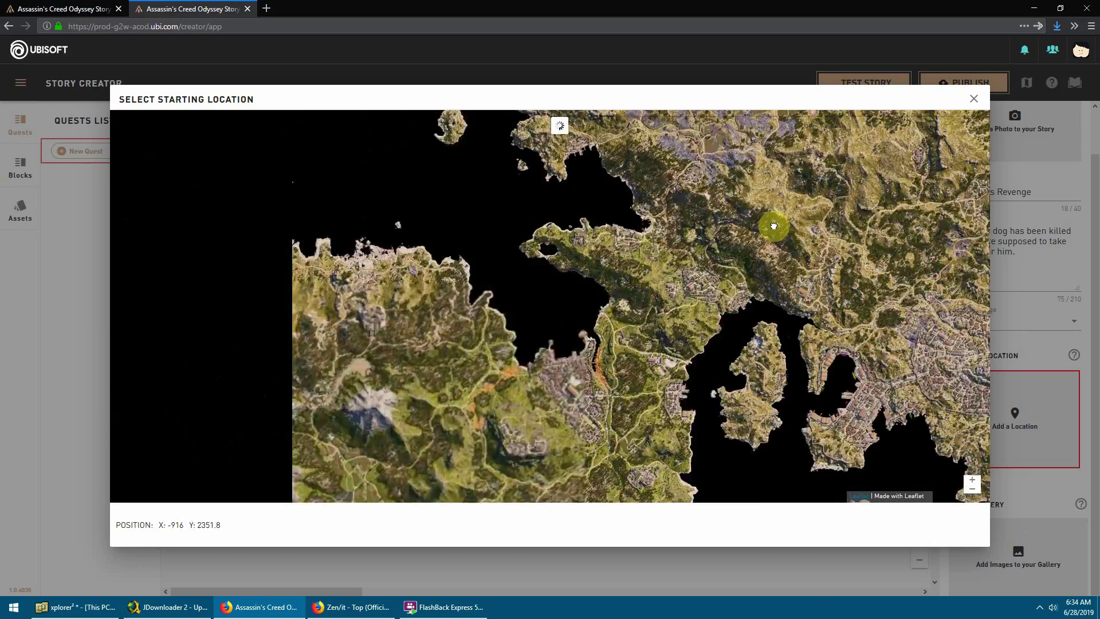
{"action": "scroll", "coordinate": [599, 361], "scroll_direction": "up", "scroll_amount": 1}
{"action": "left_click_drag", "start_coordinate": [599, 360], "coordinate": [552, 307]}
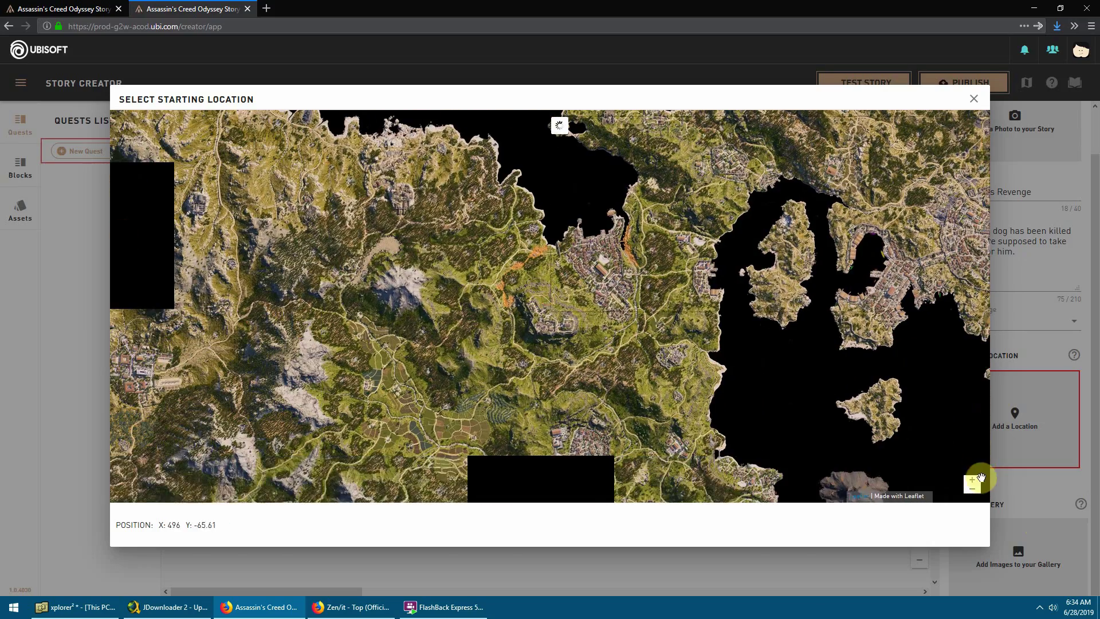
{"action": "left_click", "coordinate": [974, 481]}
{"action": "left_click", "coordinate": [974, 481]}
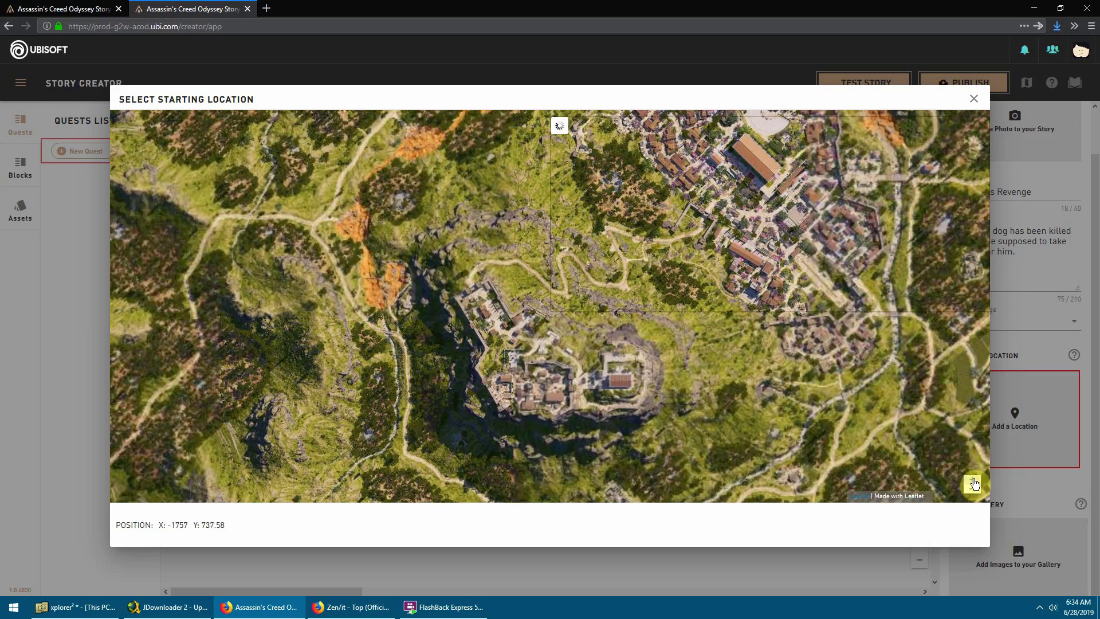
{"action": "left_click_drag", "start_coordinate": [642, 266], "coordinate": [623, 350]}
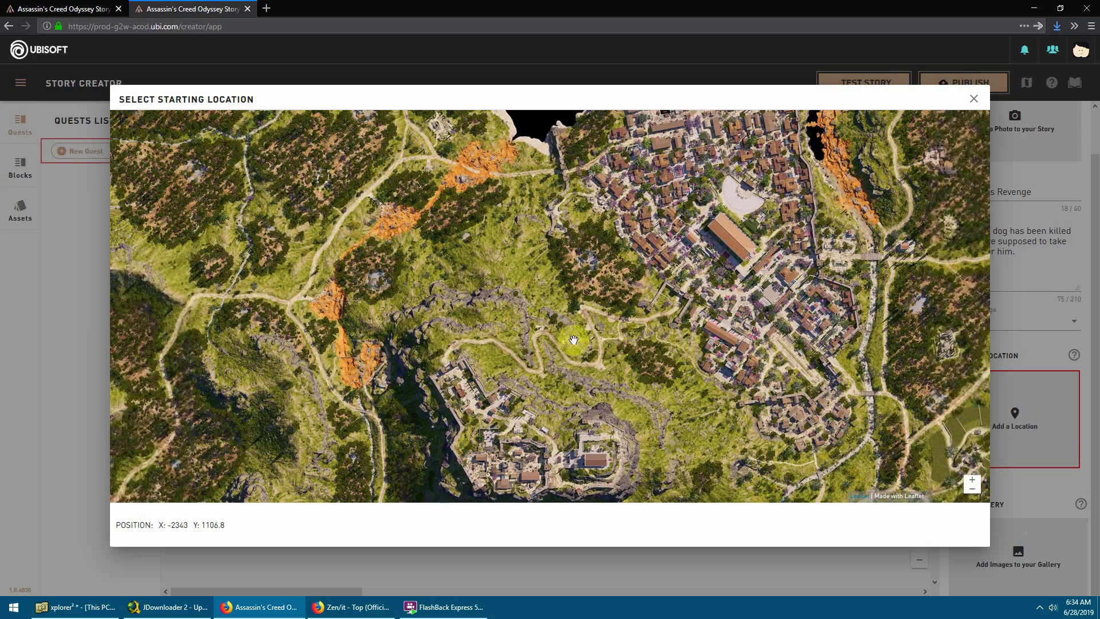
{"action": "left_click", "coordinate": [972, 481]}
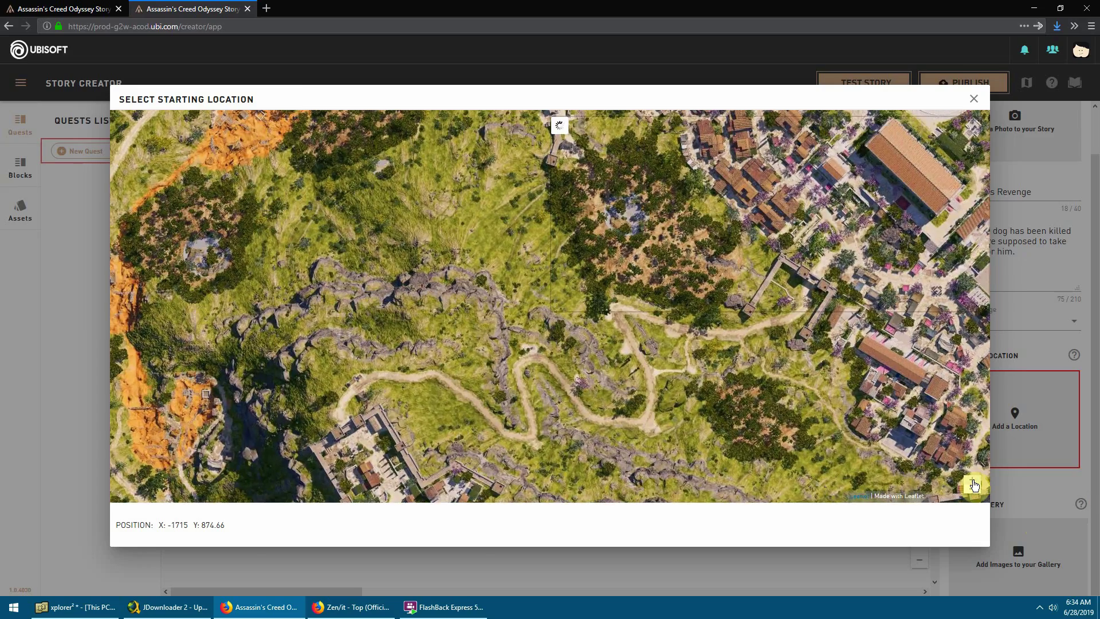
{"action": "left_click", "coordinate": [973, 486]}
{"action": "left_click_drag", "start_coordinate": [462, 342], "coordinate": [495, 143]}
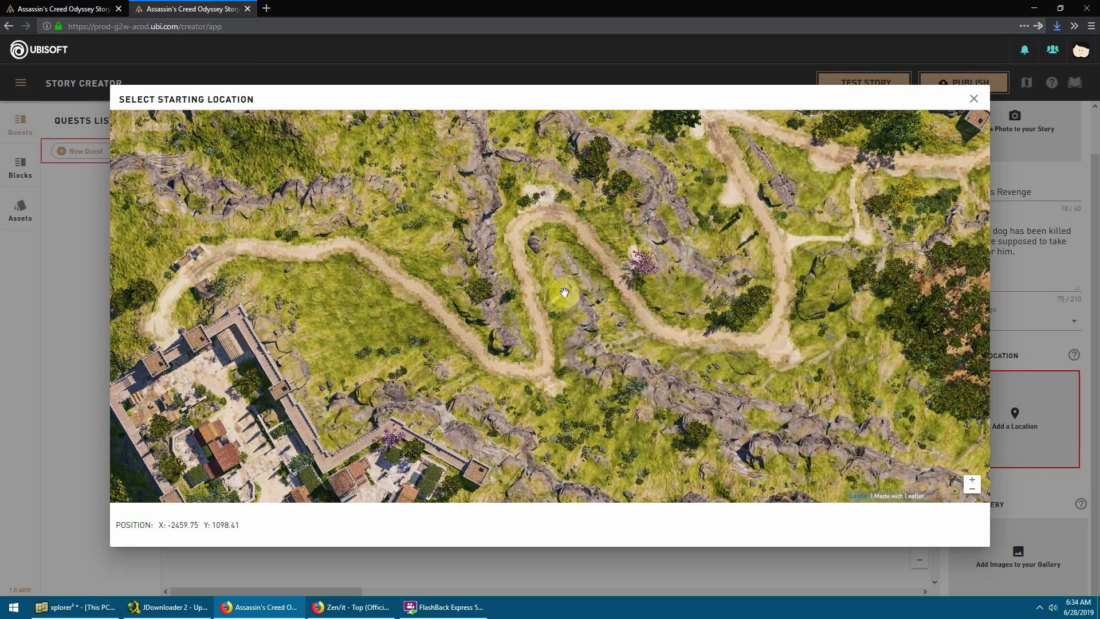
{"action": "left_click", "coordinate": [547, 221]}
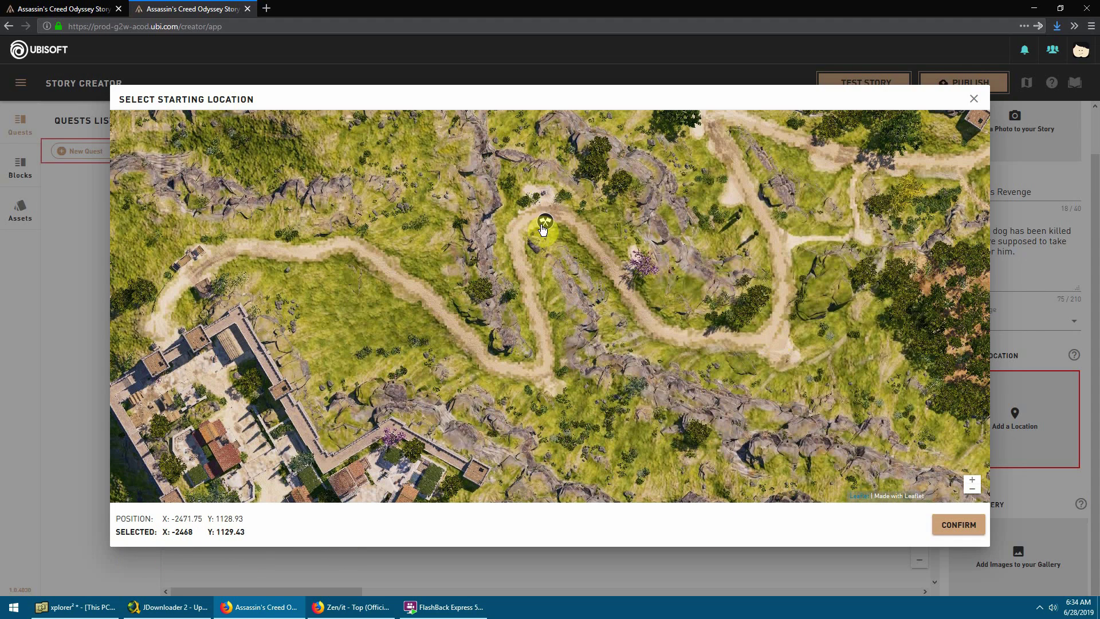
{"action": "left_click", "coordinate": [968, 532]}
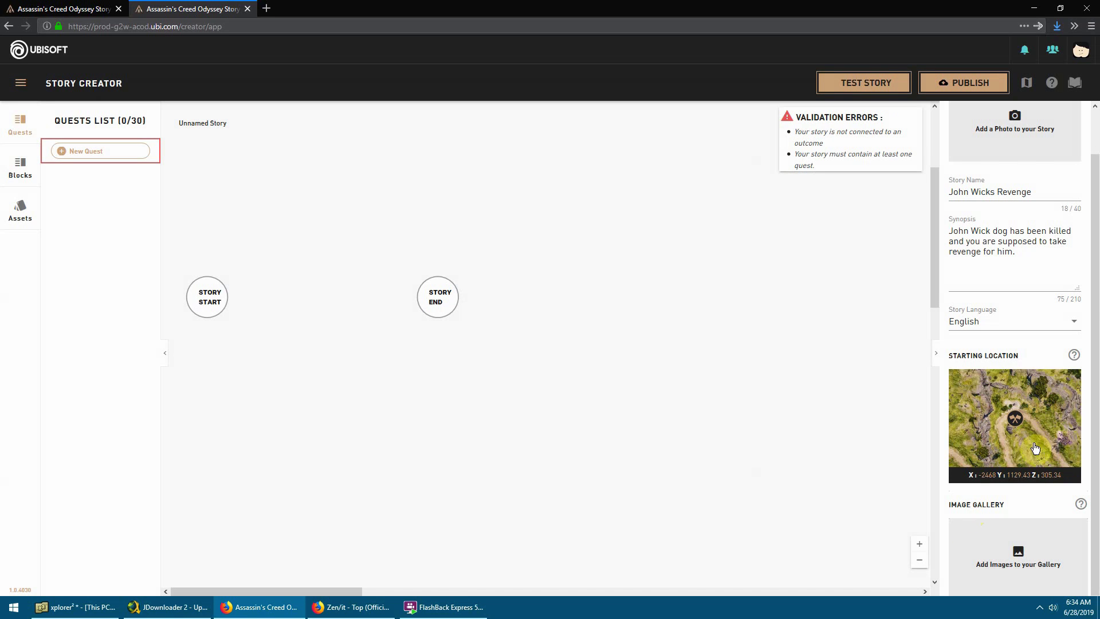
- Add the third of the similar photos showing a figure beside a wooden fence on a dirt path as the story photo
{"action": "scroll", "coordinate": [1089, 490], "scroll_direction": "up", "scroll_amount": 2}
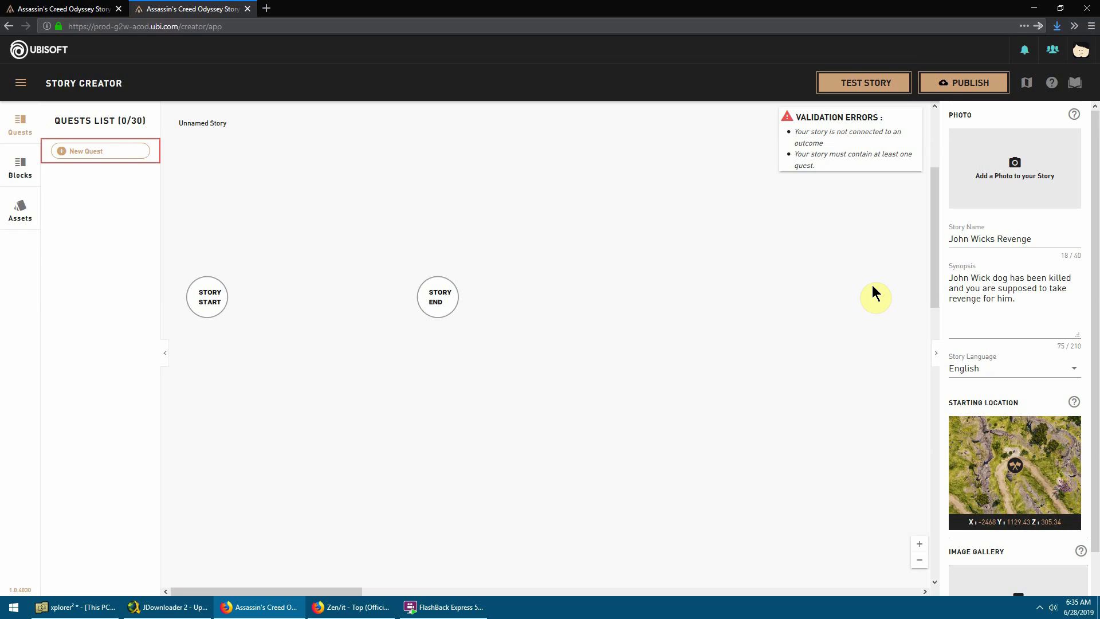
{"action": "left_click", "coordinate": [1011, 177]}
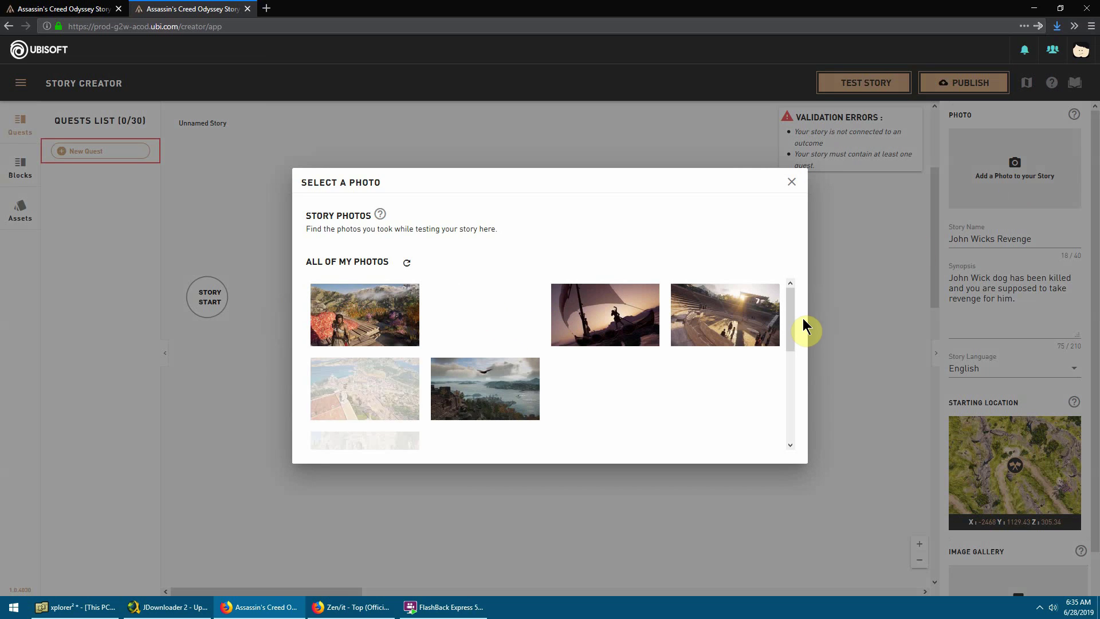
{"action": "left_click_drag", "start_coordinate": [791, 318], "coordinate": [793, 385]}
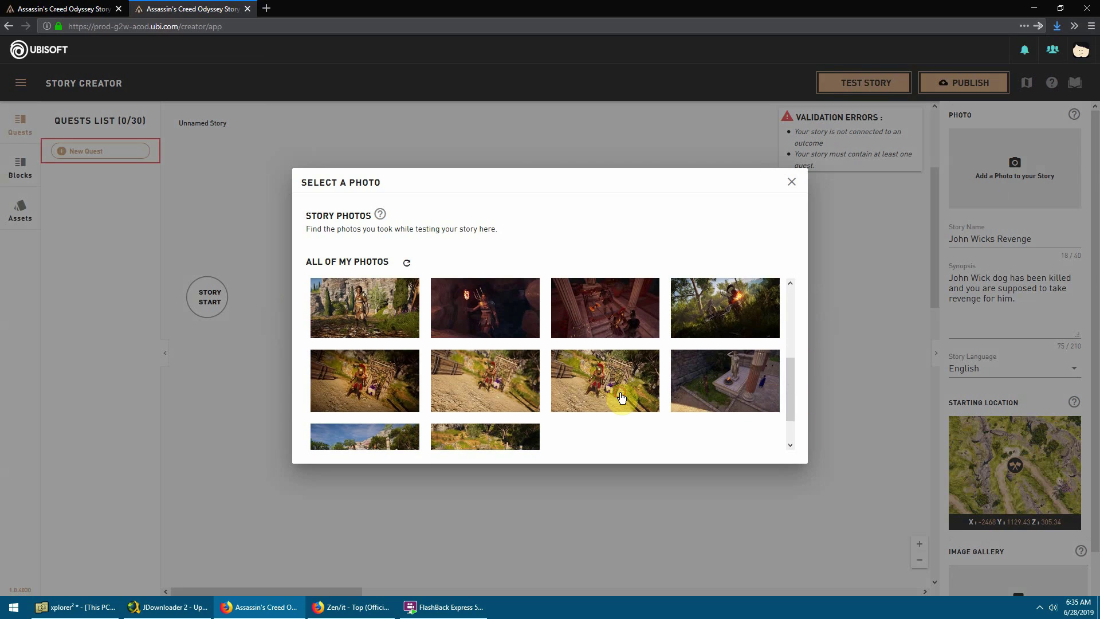
{"action": "left_click", "coordinate": [621, 395]}
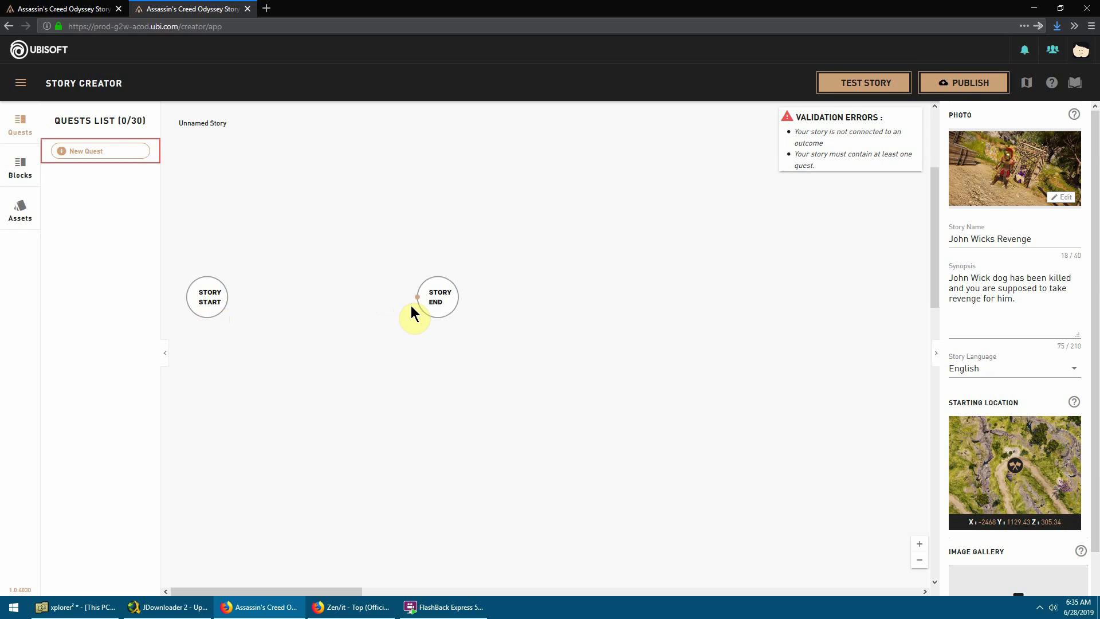
- Add a new quest, place it between Story Start and Story End, and connect Story Start to its Activate input
{"action": "left_click", "coordinate": [79, 152]}
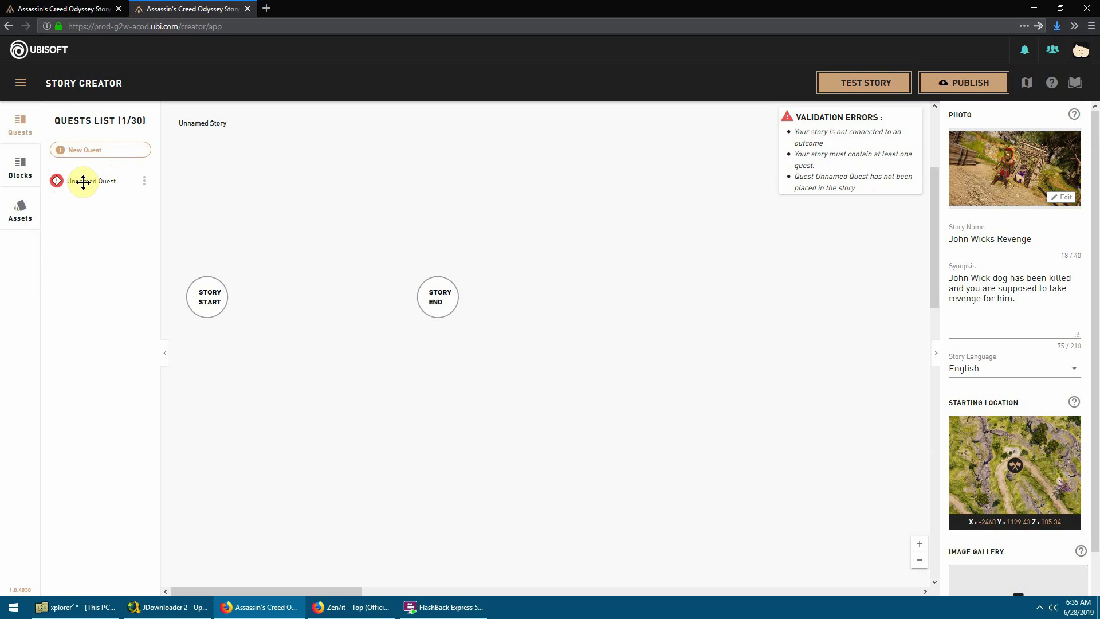
{"action": "left_click_drag", "start_coordinate": [81, 179], "coordinate": [285, 269]}
{"action": "left_click_drag", "start_coordinate": [229, 296], "coordinate": [266, 303]}
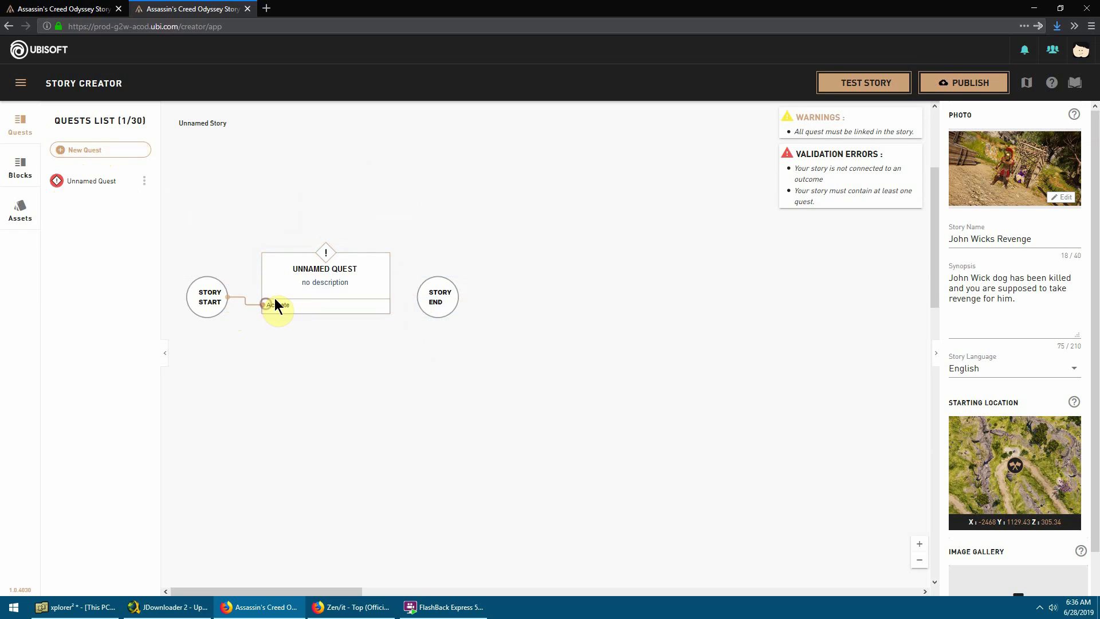
- Open the placed quest for editing and name it "John Wicks problem"
{"action": "left_click", "coordinate": [312, 273]}
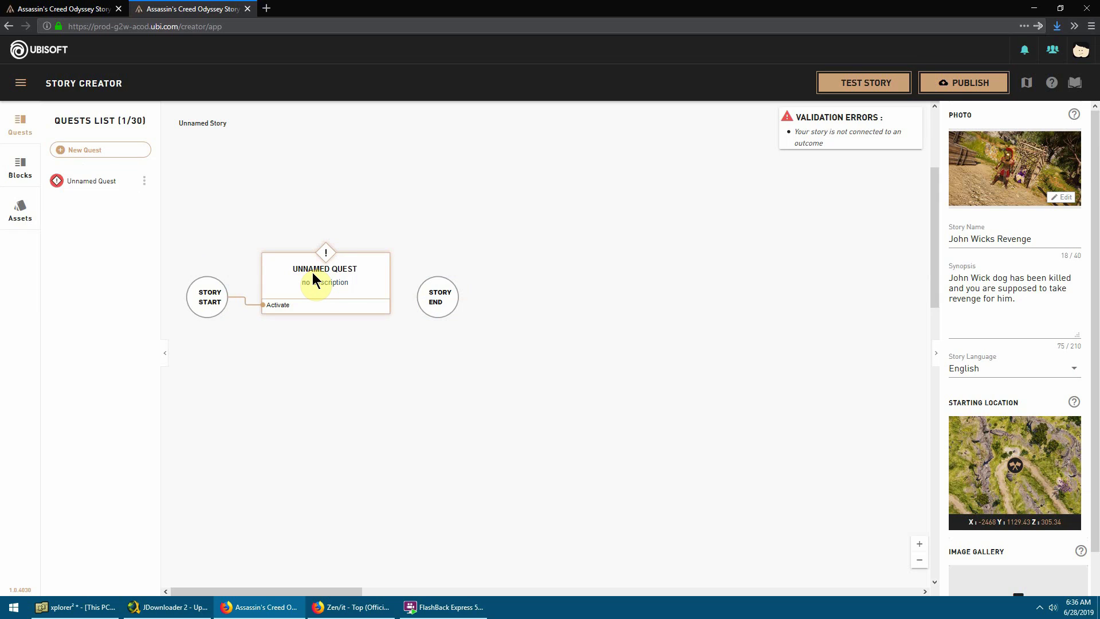
{"action": "double_click", "coordinate": [311, 273]}
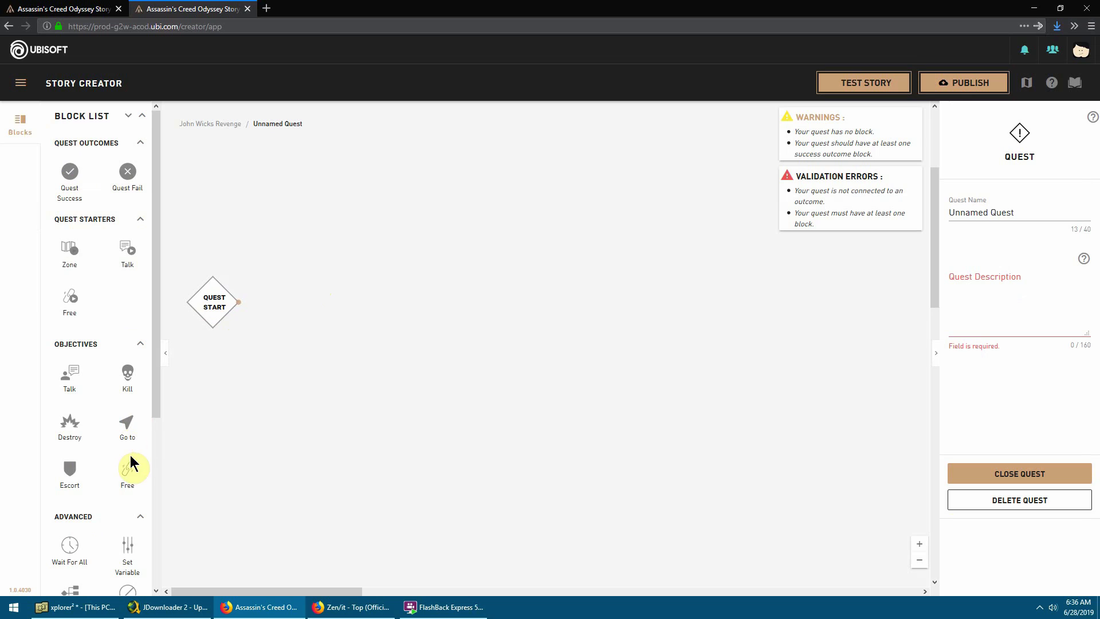
{"action": "mouse_move", "coordinate": [159, 403]}
{"action": "left_mouse_down"}
{"action": "mouse_move", "coordinate": [168, 503]}
{"action": "mouse_move", "coordinate": [185, 298]}
{"action": "left_mouse_up"}
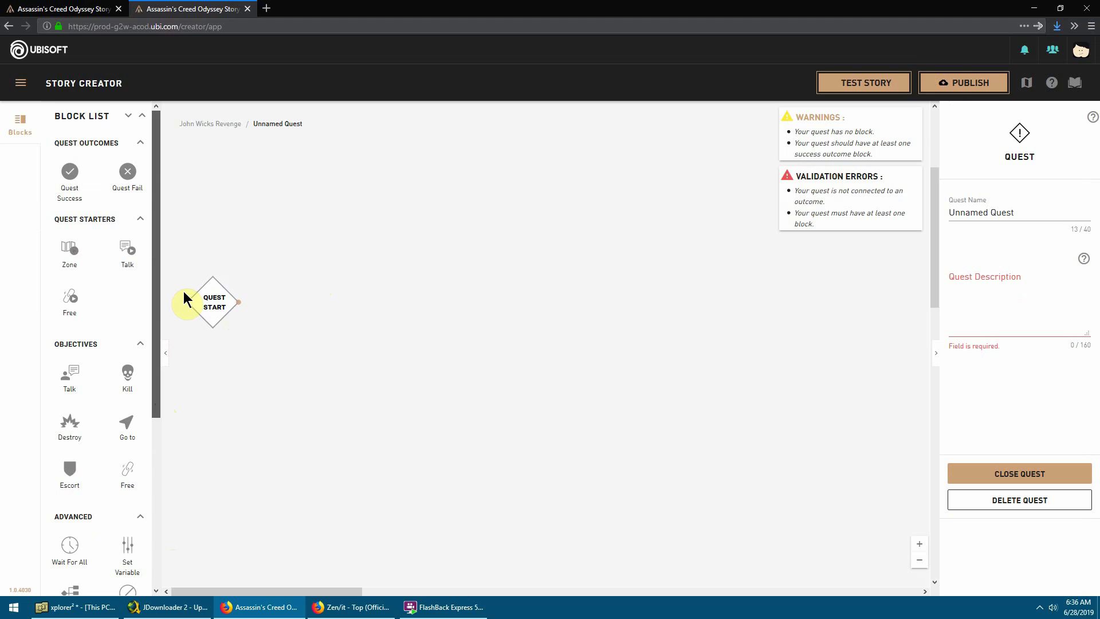
{"action": "left_click", "coordinate": [1004, 289]}
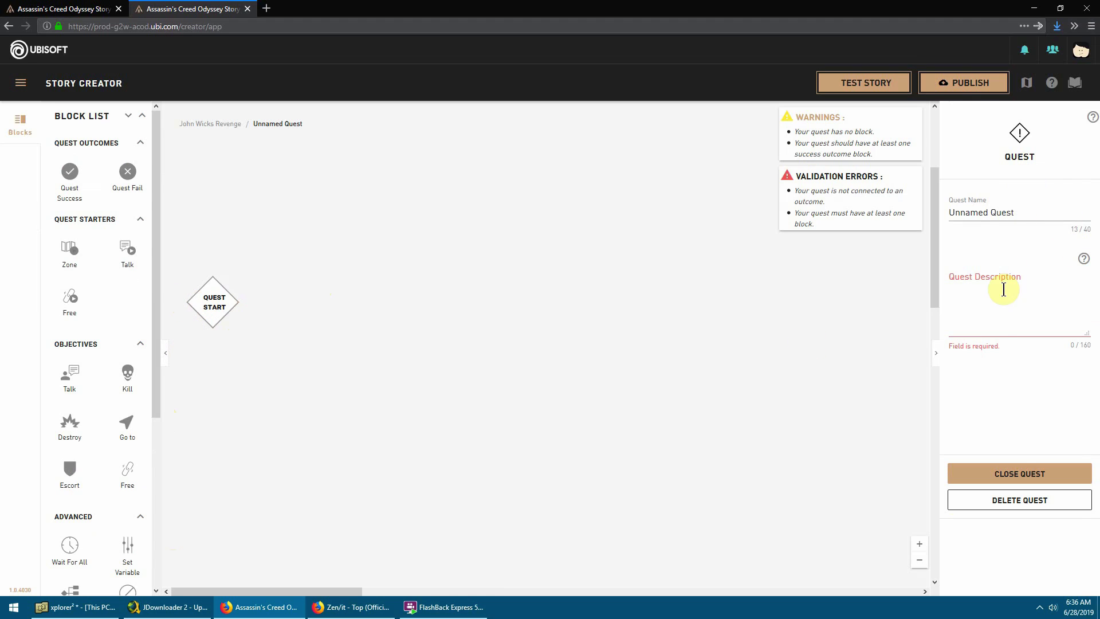
{"action": "left_click", "coordinate": [1018, 212]}
{"action": "left_click_drag", "start_coordinate": [1018, 212], "coordinate": [940, 211]}
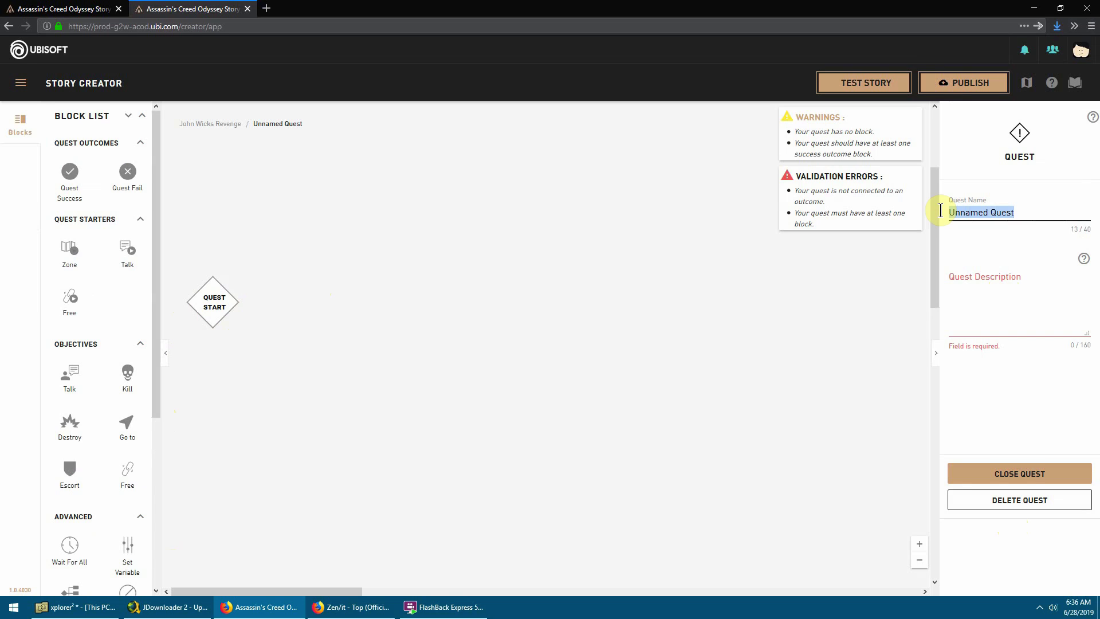
{"action": "type", "text": "Jo"}
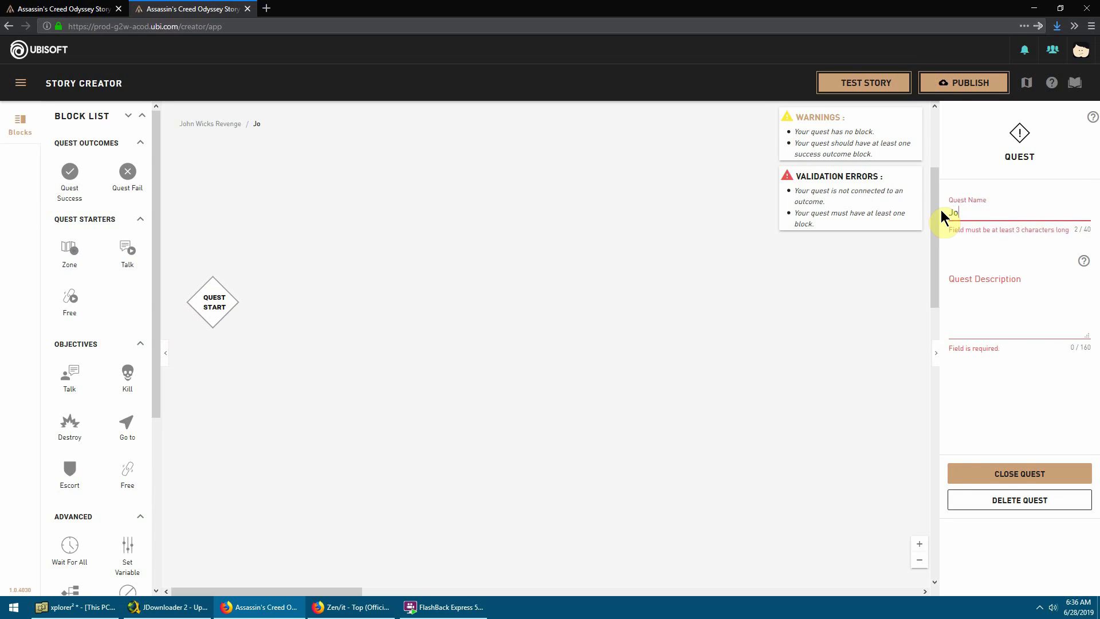
{"action": "type", "text": "hn Wicks problem"}
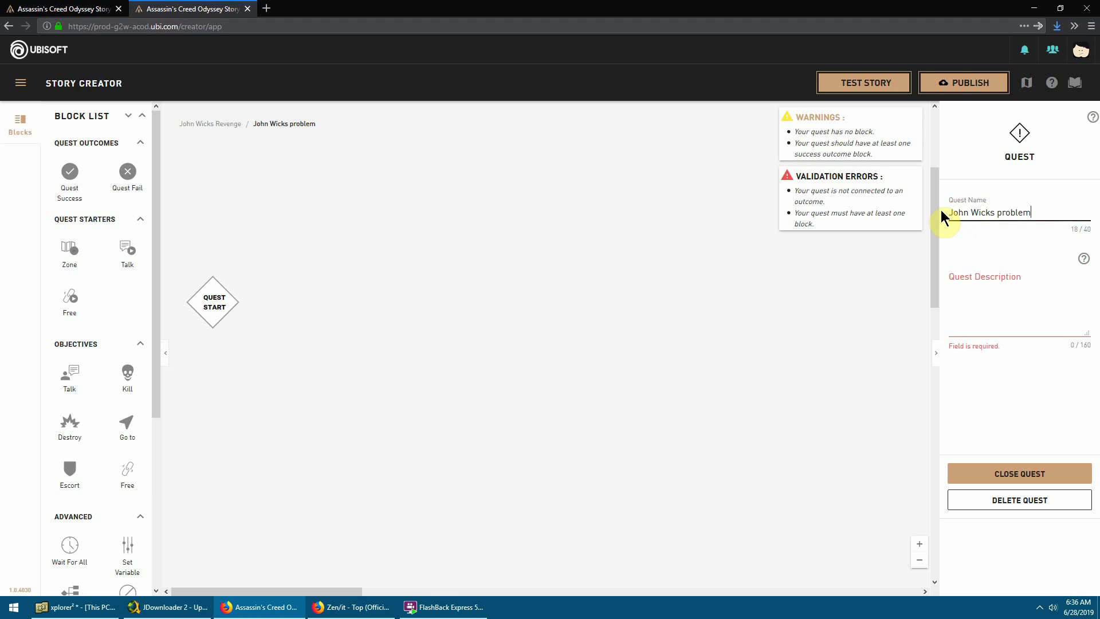
- Enter the quest description "Talk to John Wick to find his resolve his problem of Bandits"
{"action": "left_click", "coordinate": [983, 293]}
{"action": "type", "text": "Talk to J"}
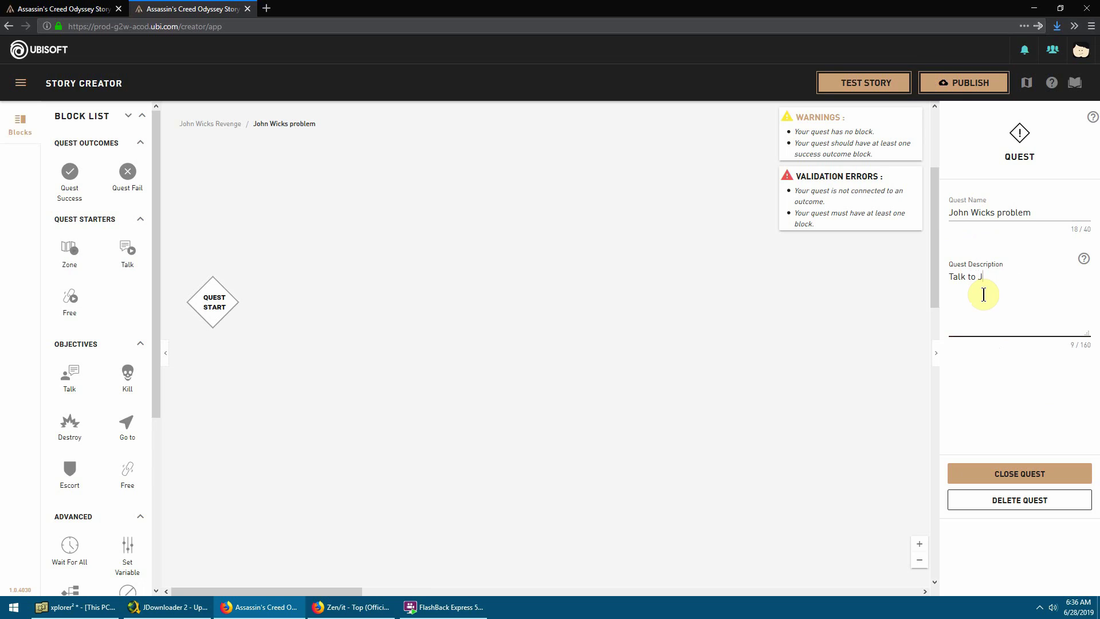
{"action": "type", "text": "ohn Wick to find his p"}
{"action": "type", "text": "em oif"}
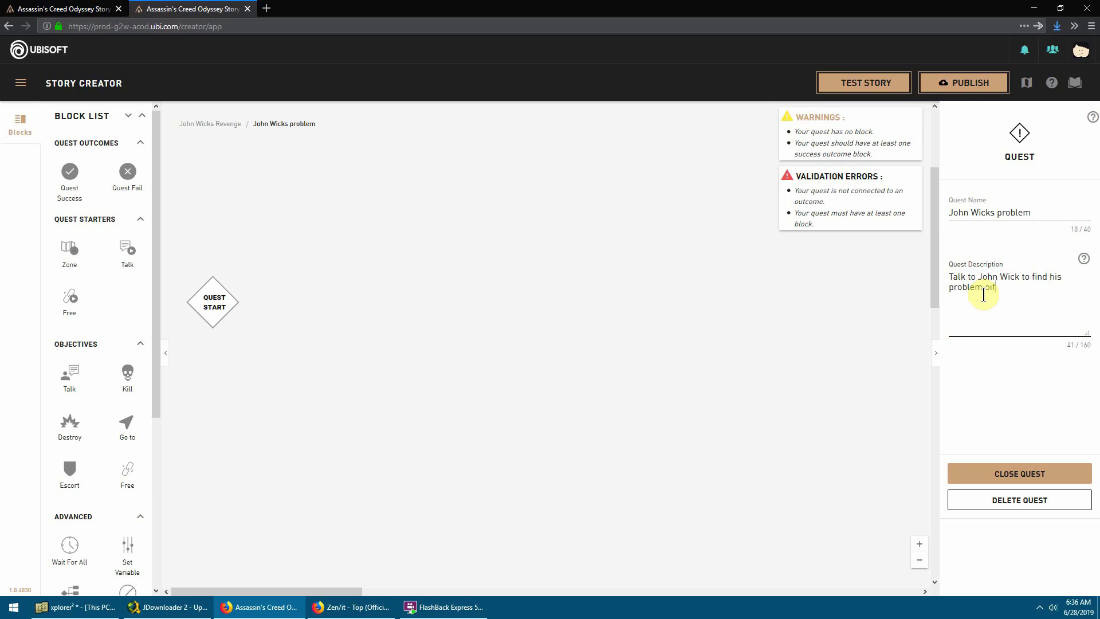
{"action": "key", "text": "BackSpace"}
{"action": "key", "text": "BackSpace"}
{"action": "key", "text": "BackSpace"}
{"action": "key", "text": "BackSpace"}
{"action": "key", "text": "BackSpace"}
{"action": "key", "text": "BackSpace"}
{"action": "key", "text": "BackSpace"}
{"action": "key", "text": "BackSpace"}
{"action": "key", "text": "BackSpace"}
{"action": "type", "text": "esolve his problem of Bandits"}
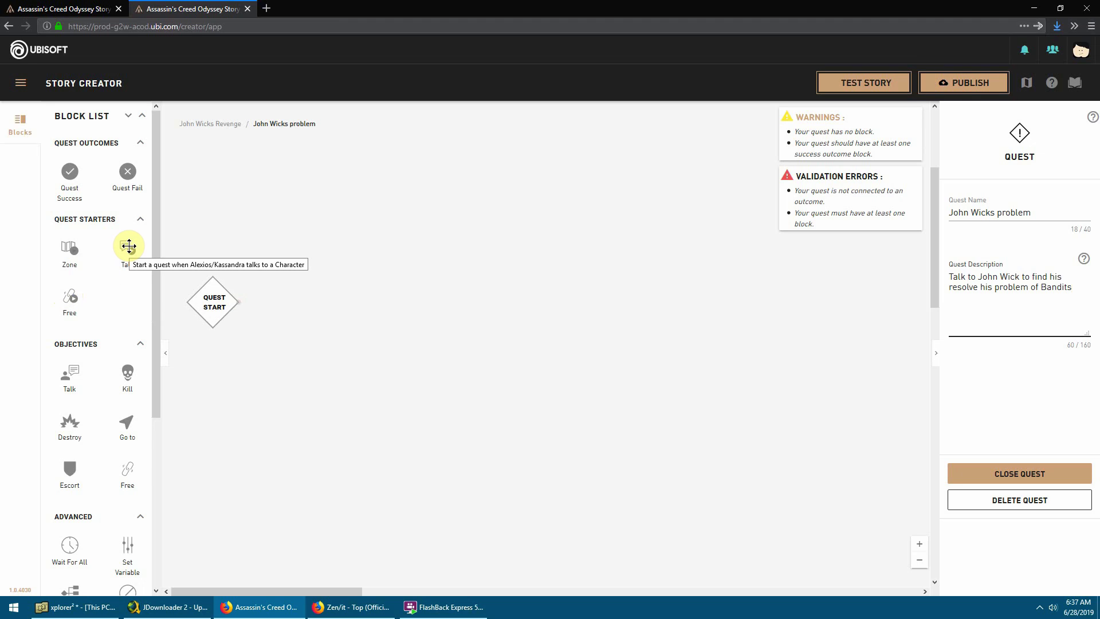
- Place a Talk quest starter block beside Quest Start and open it for editing, leaving Play only once off
{"action": "left_click_drag", "start_coordinate": [128, 245], "coordinate": [288, 303]}
{"action": "left_click", "coordinate": [355, 332]}
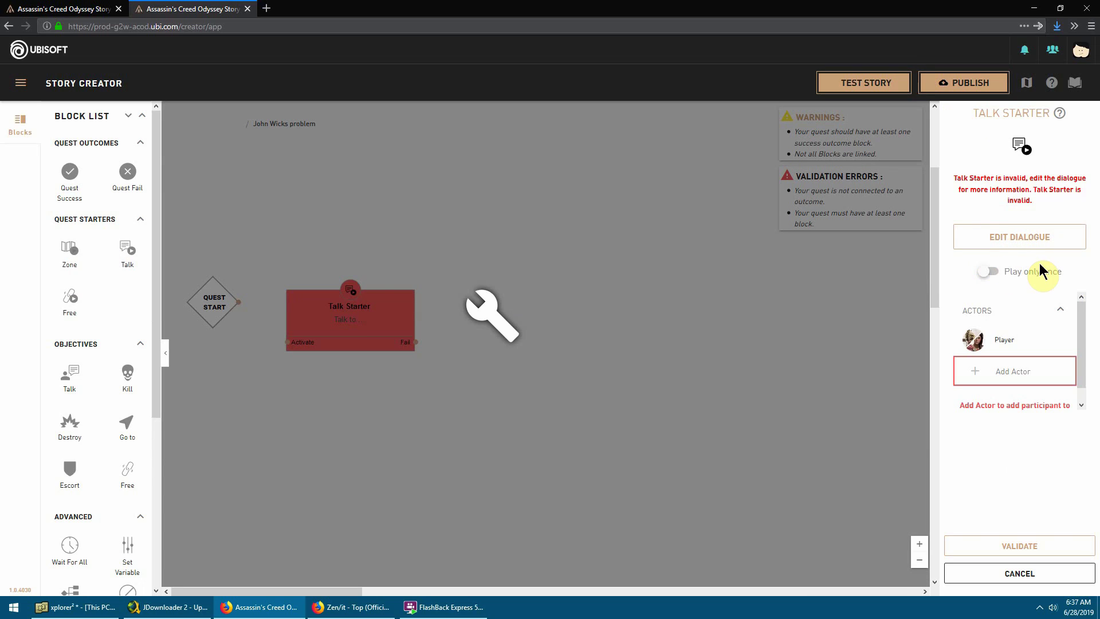
{"action": "left_click", "coordinate": [988, 278]}
{"action": "left_click", "coordinate": [988, 279]}
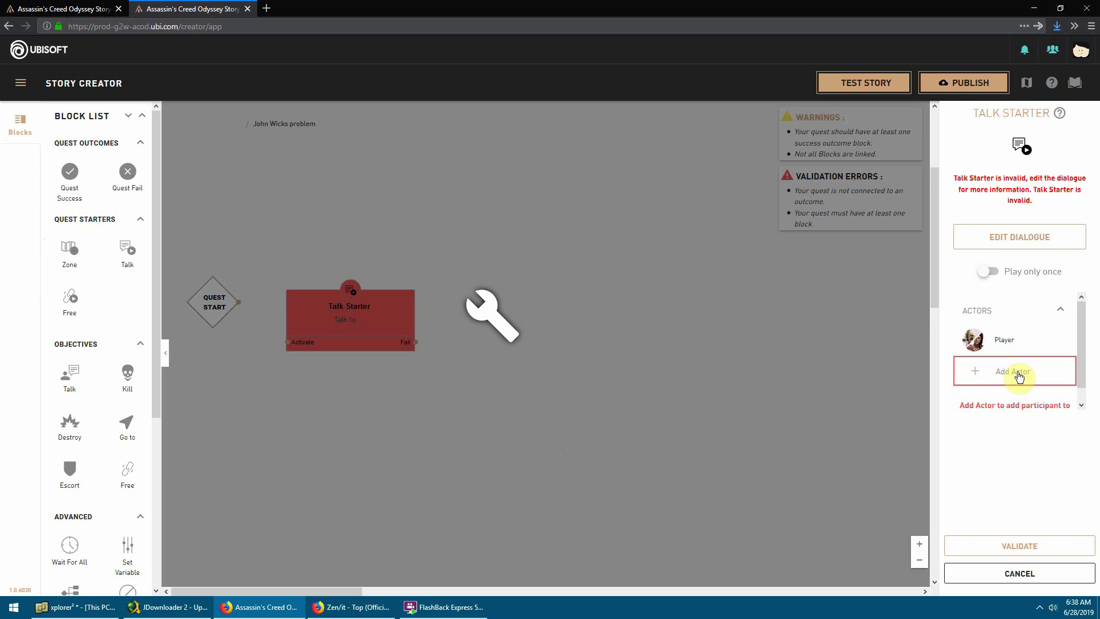
- Add a new custom character to the Talk Starter's actors from the Silanos template and continue to its settings
{"action": "left_click", "coordinate": [979, 375]}
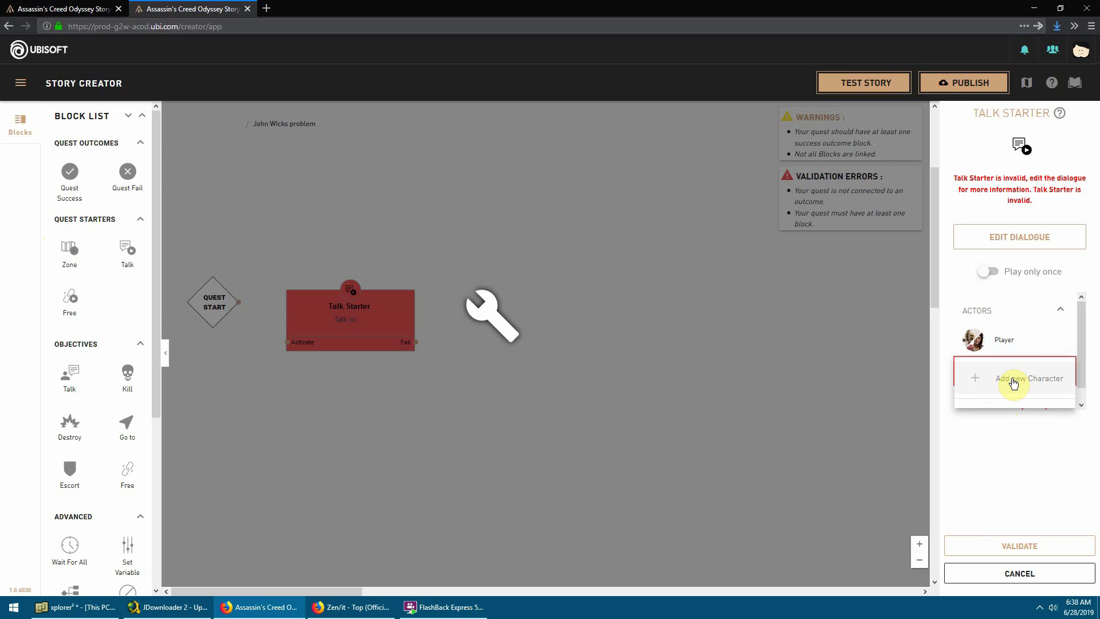
{"action": "left_click", "coordinate": [1013, 379]}
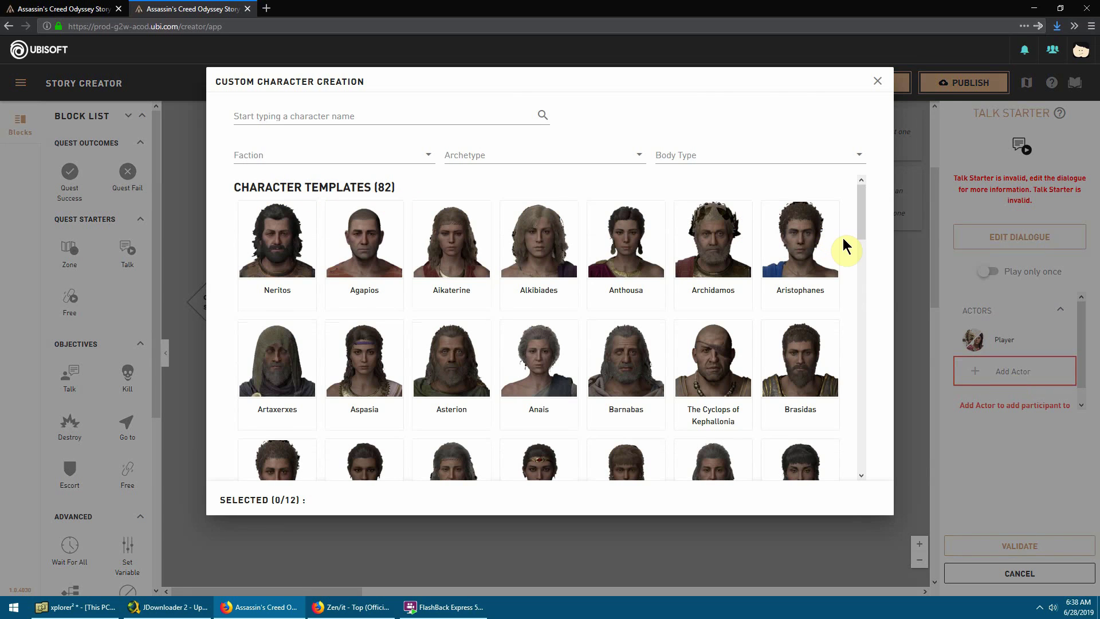
{"action": "left_click_drag", "start_coordinate": [864, 233], "coordinate": [875, 359]}
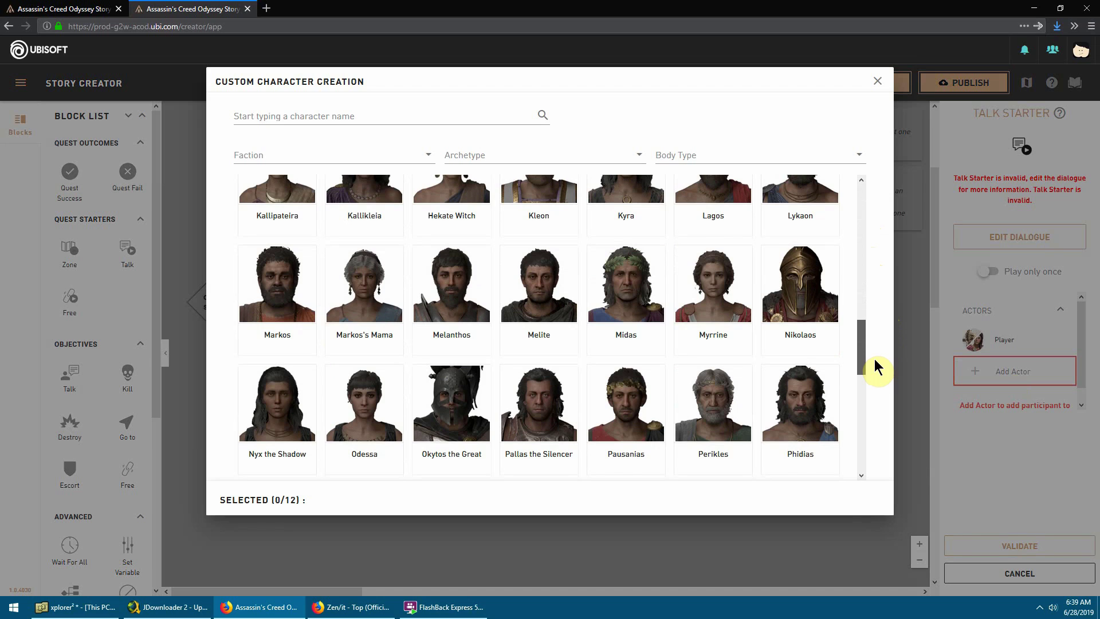
{"action": "left_click_drag", "start_coordinate": [875, 359], "coordinate": [859, 443]}
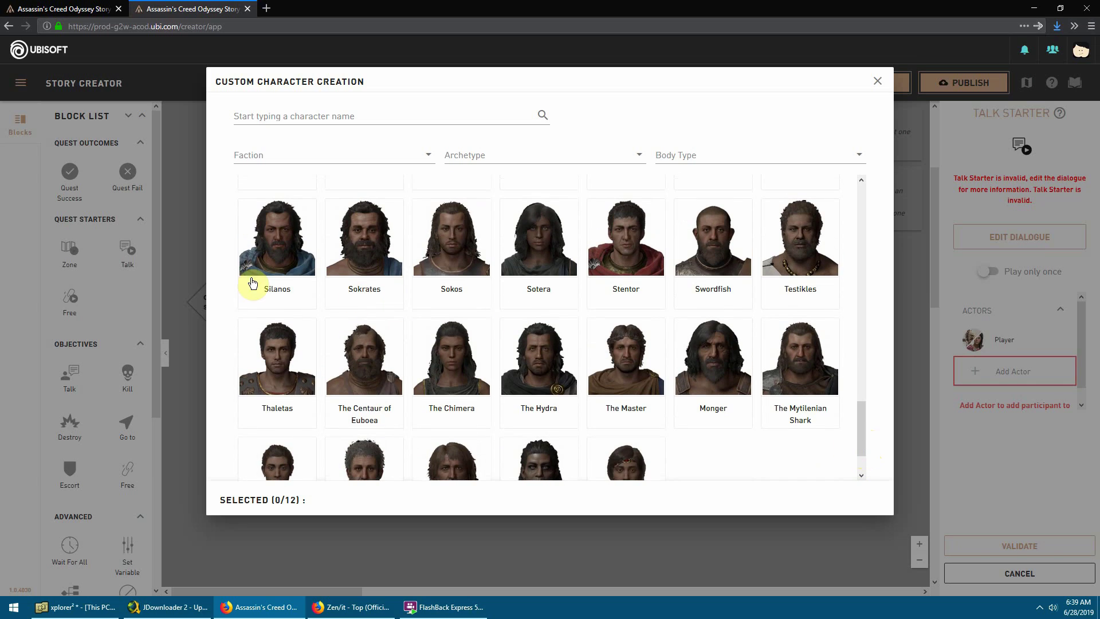
{"action": "left_click", "coordinate": [274, 241]}
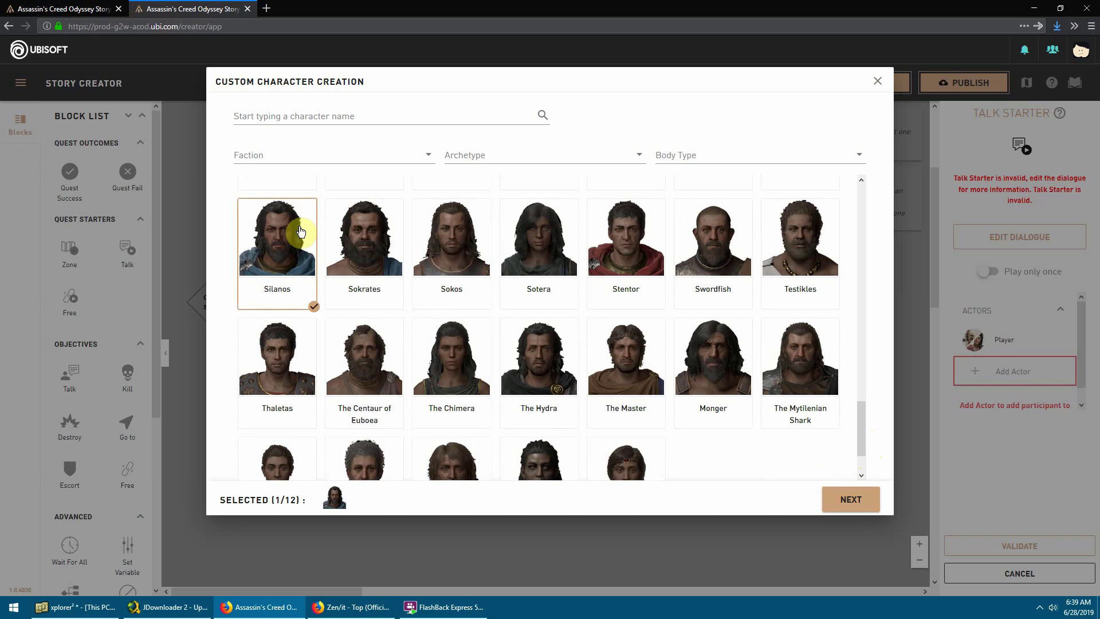
{"action": "left_click", "coordinate": [847, 499]}
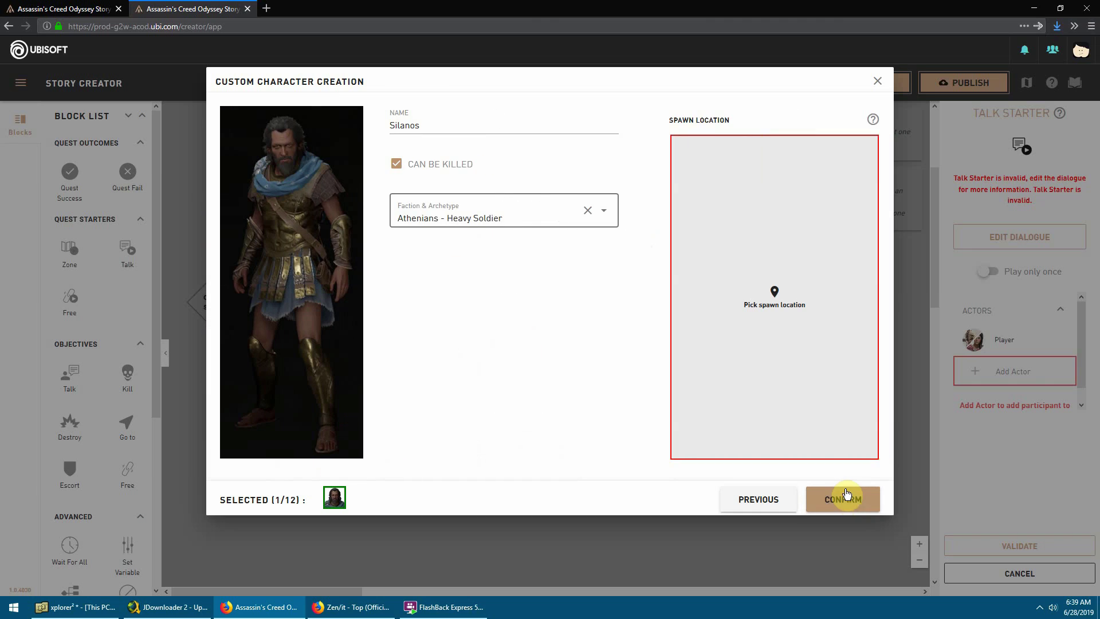
- Rename the new character "John Wick"
{"action": "double_click", "coordinate": [420, 123]}
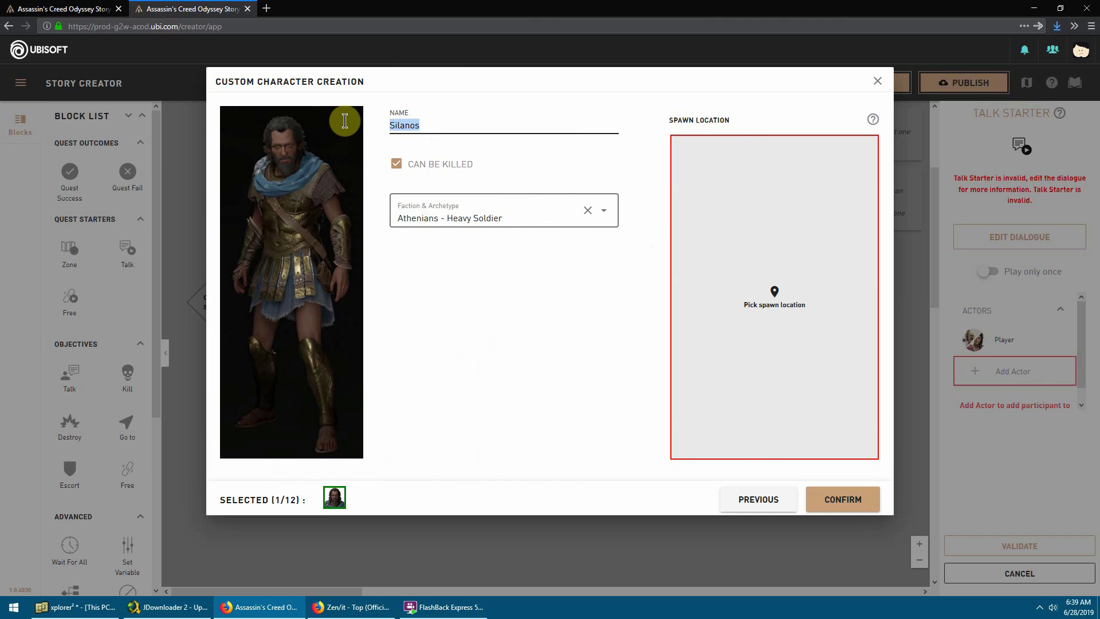
{"action": "type", "text": "John "}
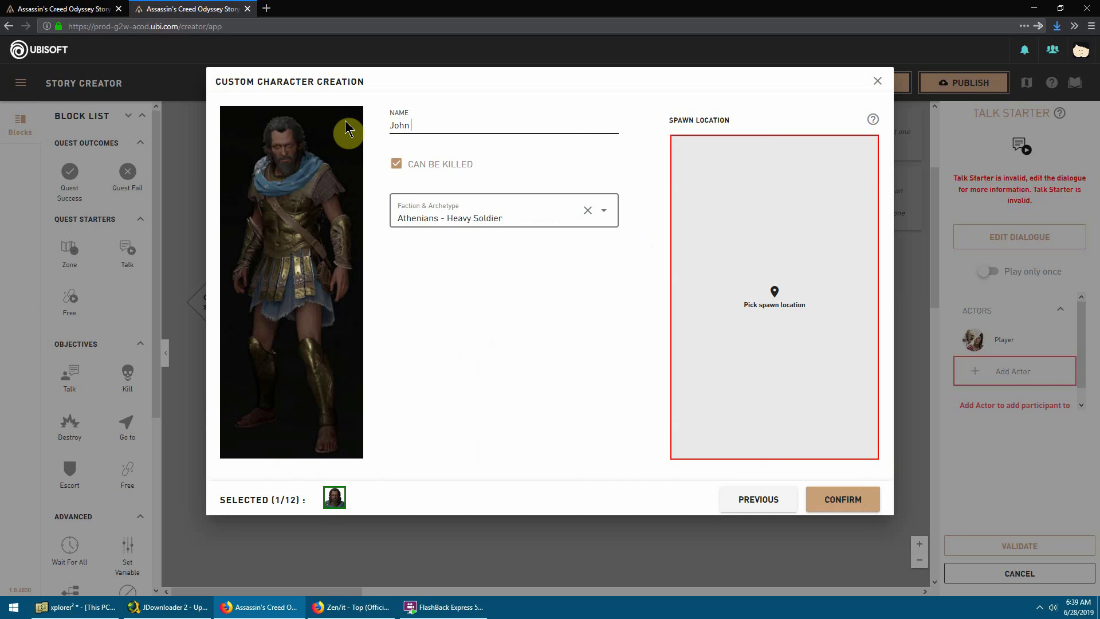
{"action": "type", "text": "Wick"}
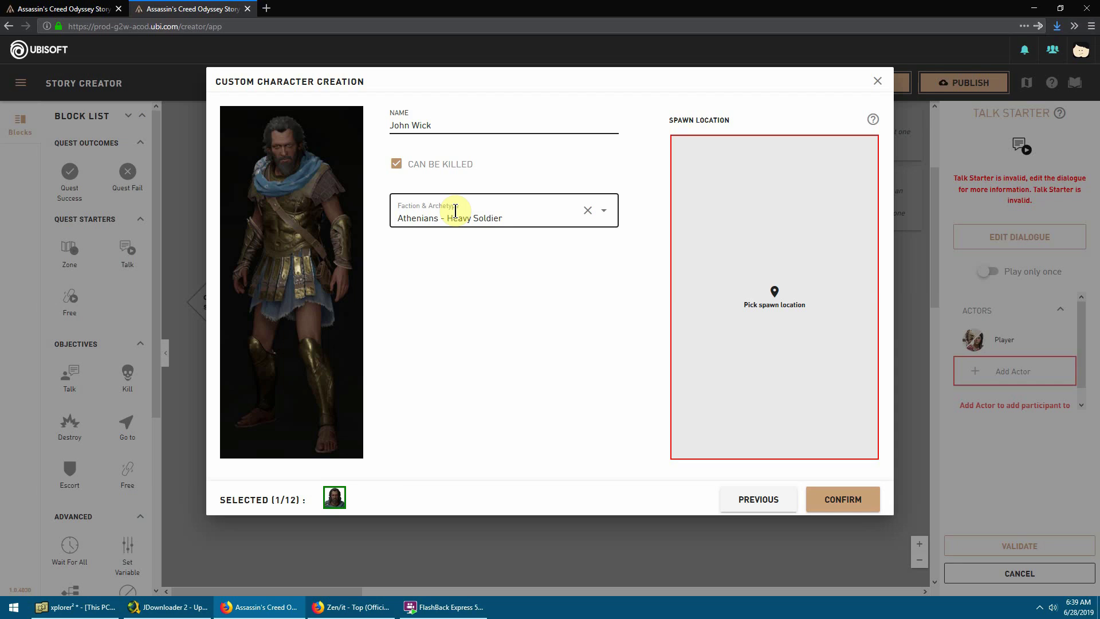
- Set the character's faction and archetype to Civilian - Rich and turn off Can be killed
{"action": "left_click", "coordinate": [605, 211]}
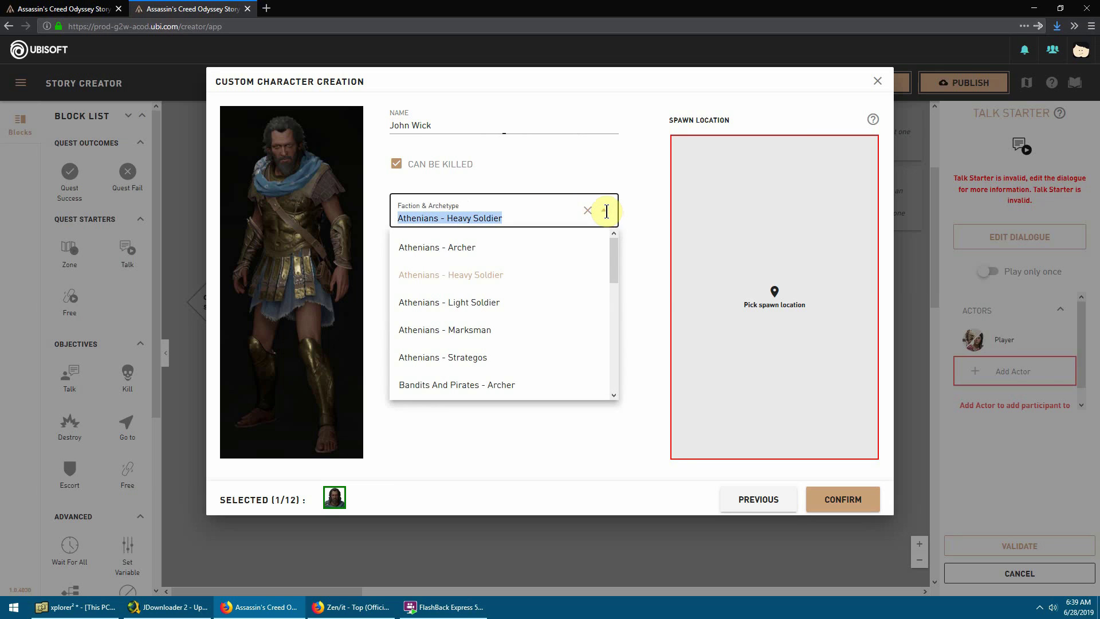
{"action": "left_click_drag", "start_coordinate": [611, 260], "coordinate": [618, 320]}
{"action": "scroll", "coordinate": [619, 322], "scroll_direction": "down", "scroll_amount": 1}
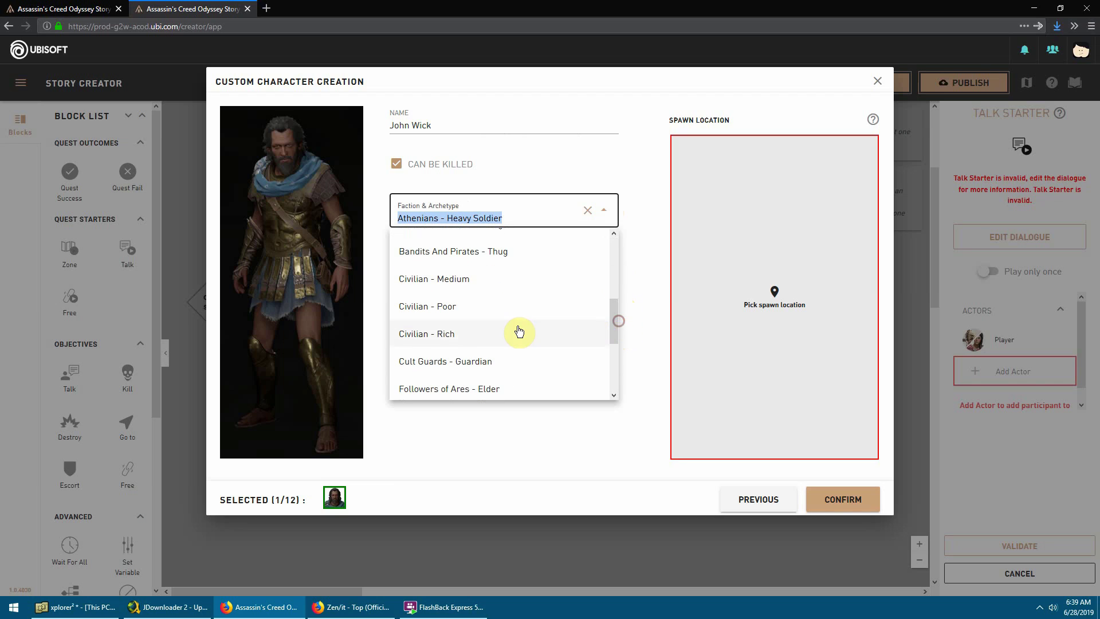
{"action": "left_click", "coordinate": [452, 339]}
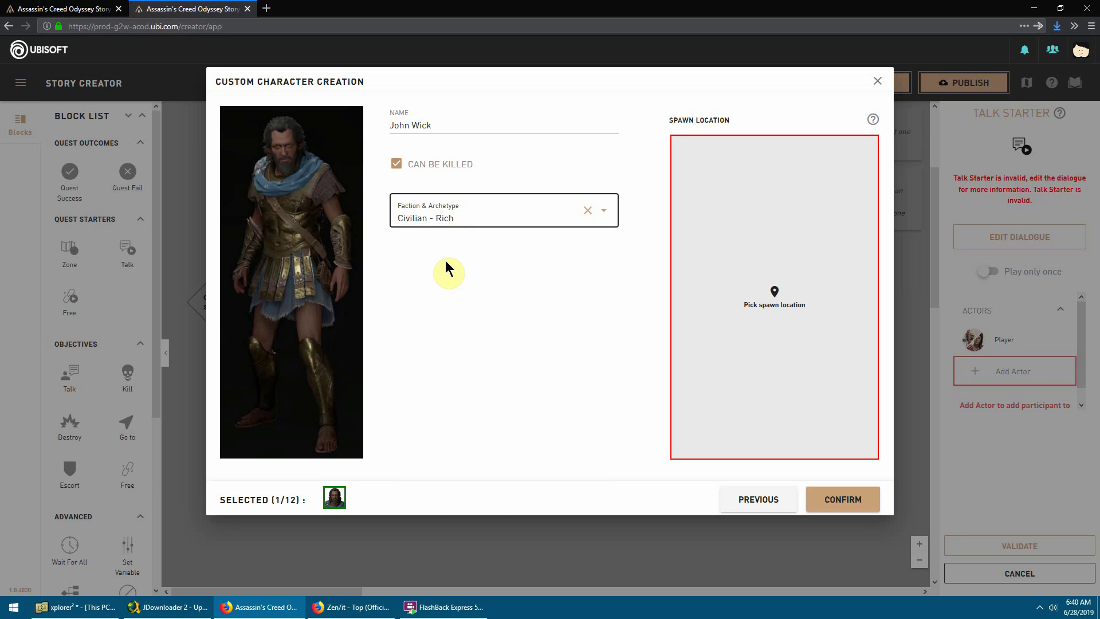
{"action": "left_click", "coordinate": [396, 164]}
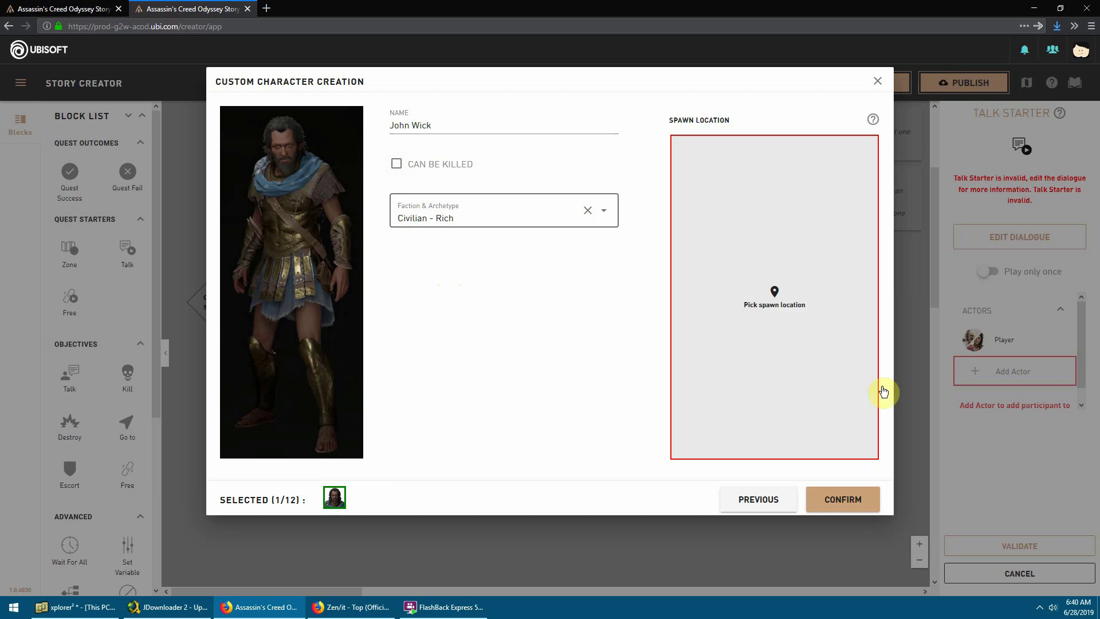
- Set the spawn location to the middle of the three points at the road bend, about X -2470, Y 1141, and confirm the character
{"action": "left_click", "coordinate": [769, 298]}
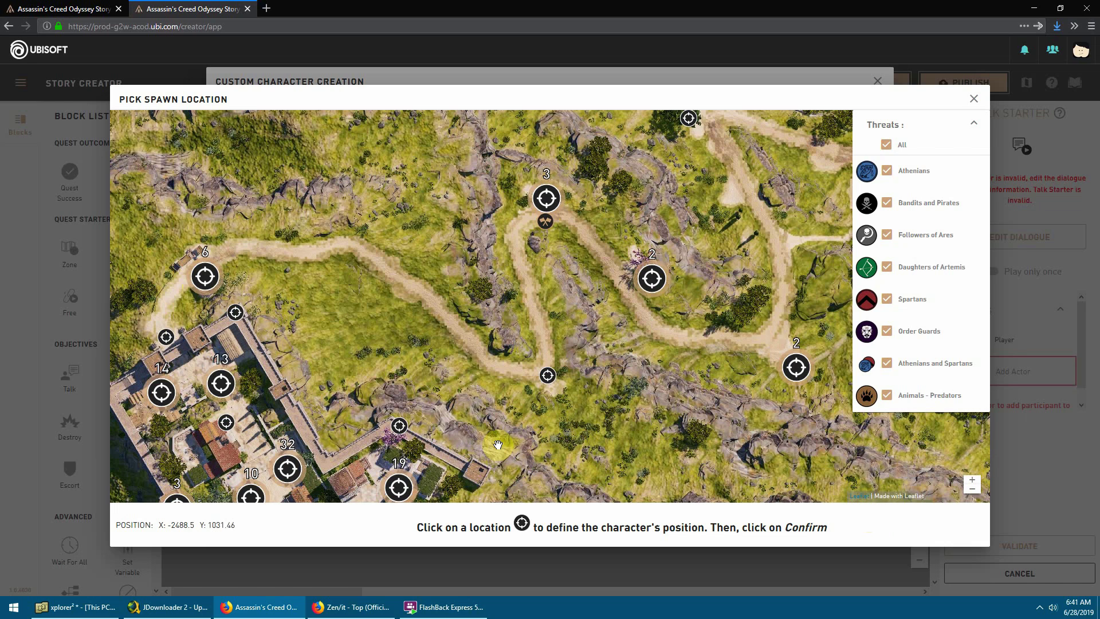
{"action": "left_click_drag", "start_coordinate": [481, 436], "coordinate": [523, 290]}
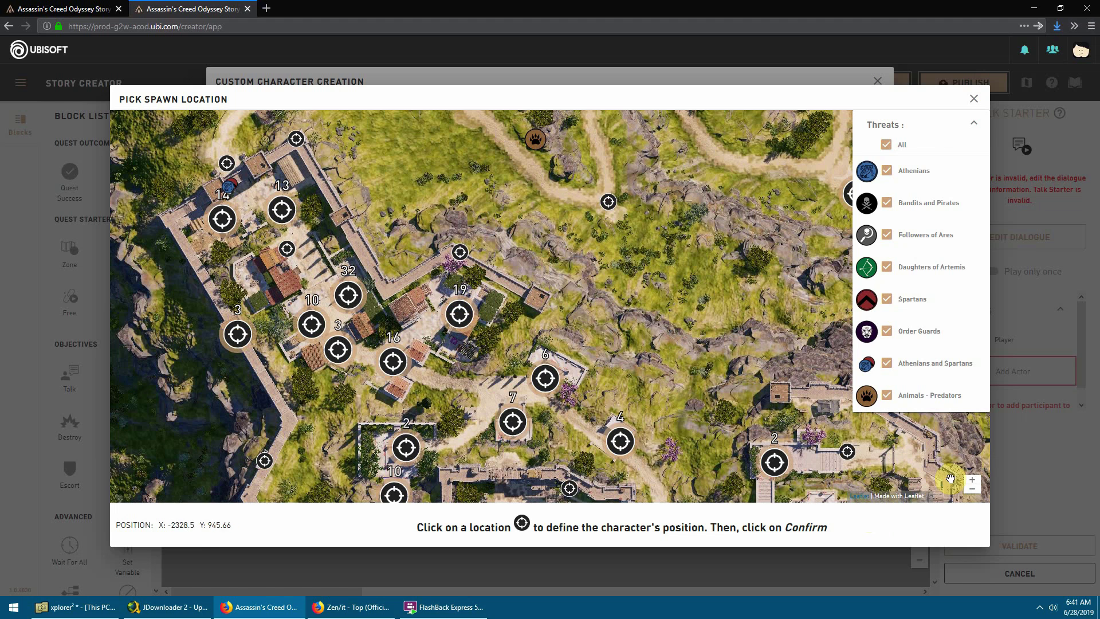
{"action": "left_click", "coordinate": [972, 485]}
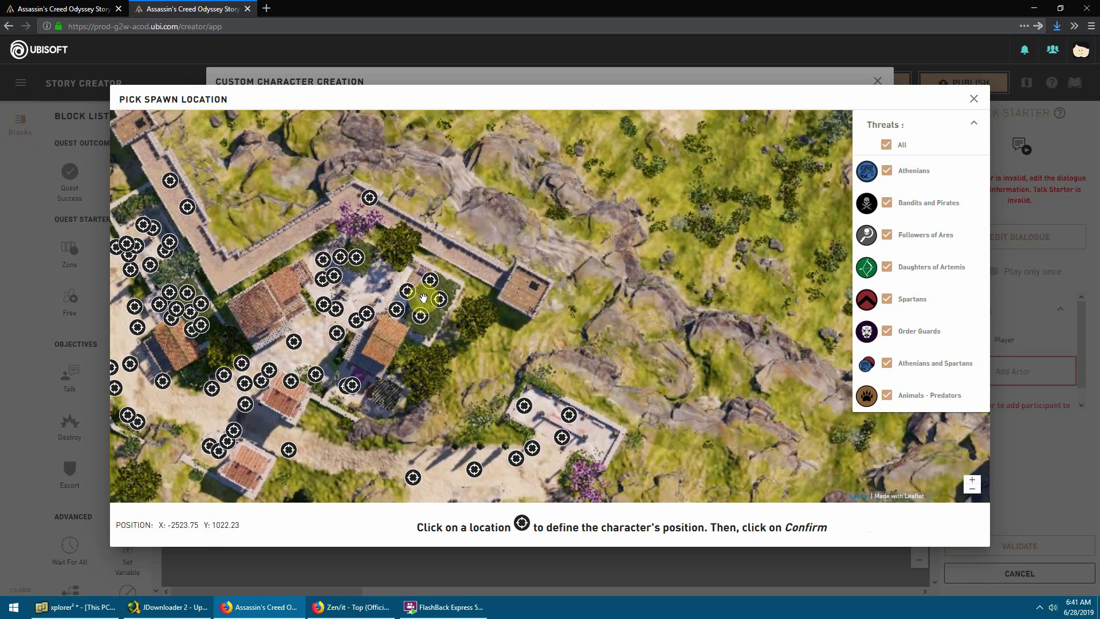
{"action": "left_click", "coordinate": [974, 492]}
{"action": "scroll", "coordinate": [555, 216], "scroll_direction": "up", "scroll_amount": 1}
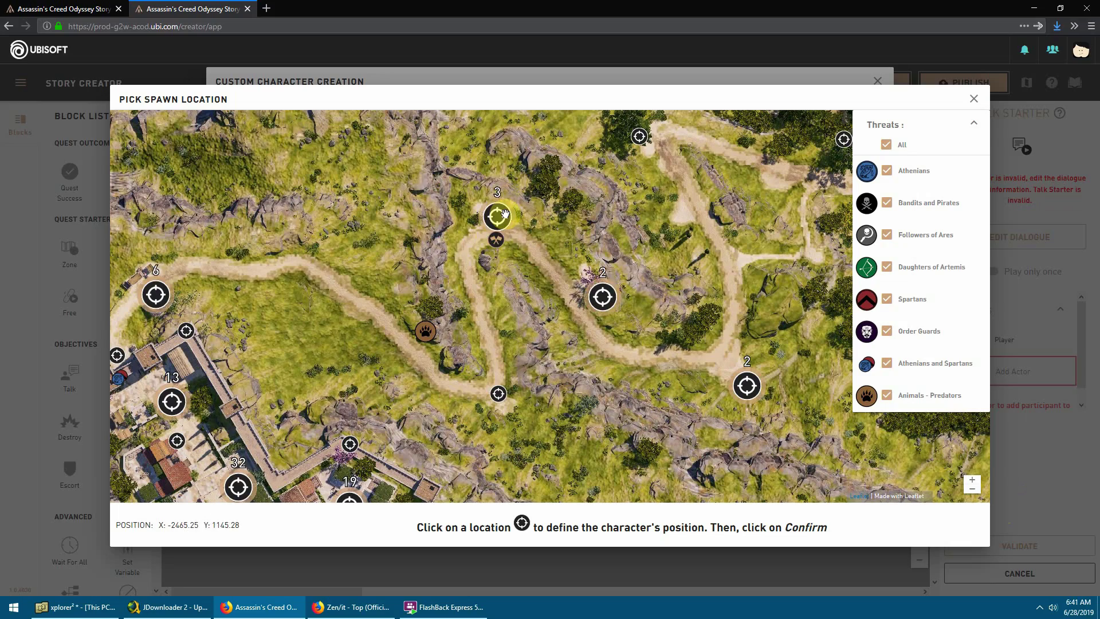
{"action": "left_click_drag", "start_coordinate": [501, 232], "coordinate": [557, 347]}
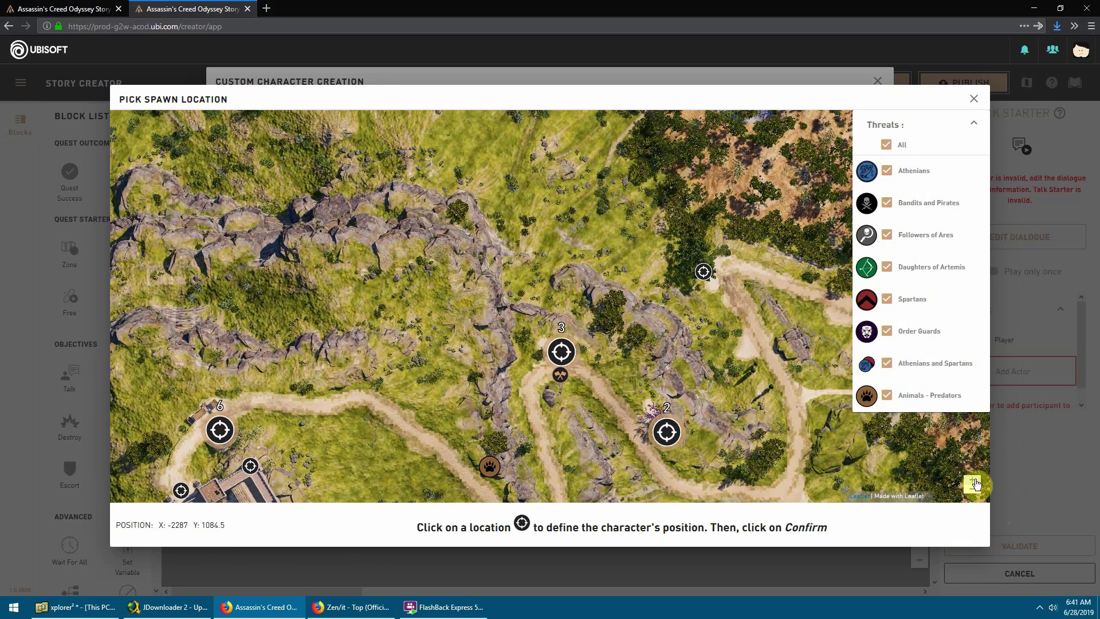
{"action": "left_click", "coordinate": [973, 481]}
{"action": "left_click_drag", "start_coordinate": [615, 343], "coordinate": [593, 274]}
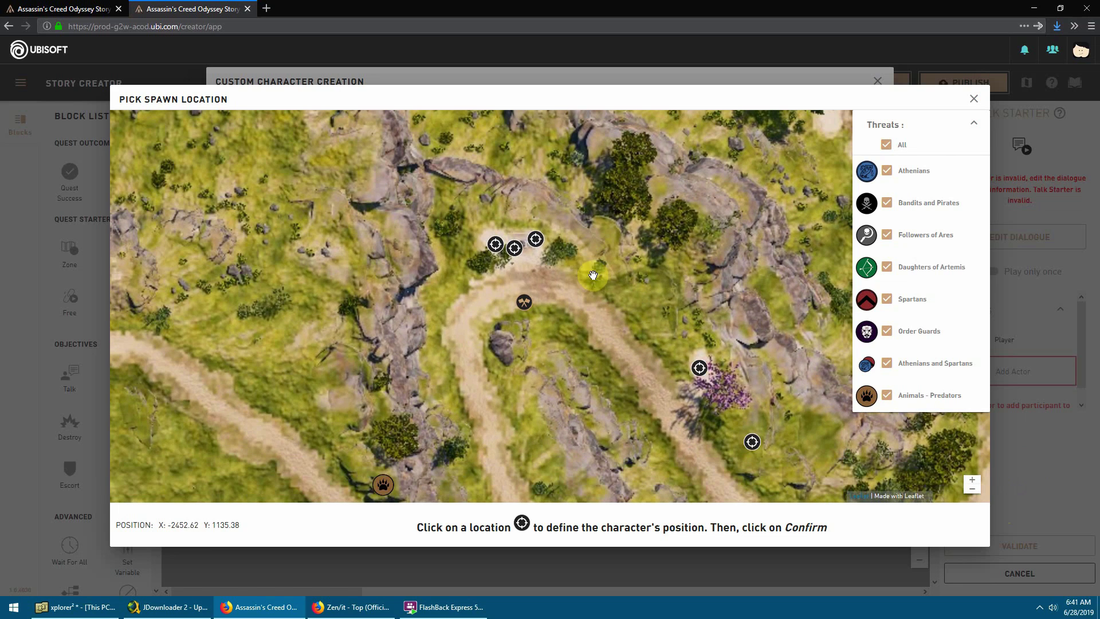
{"action": "left_click", "coordinate": [515, 252]}
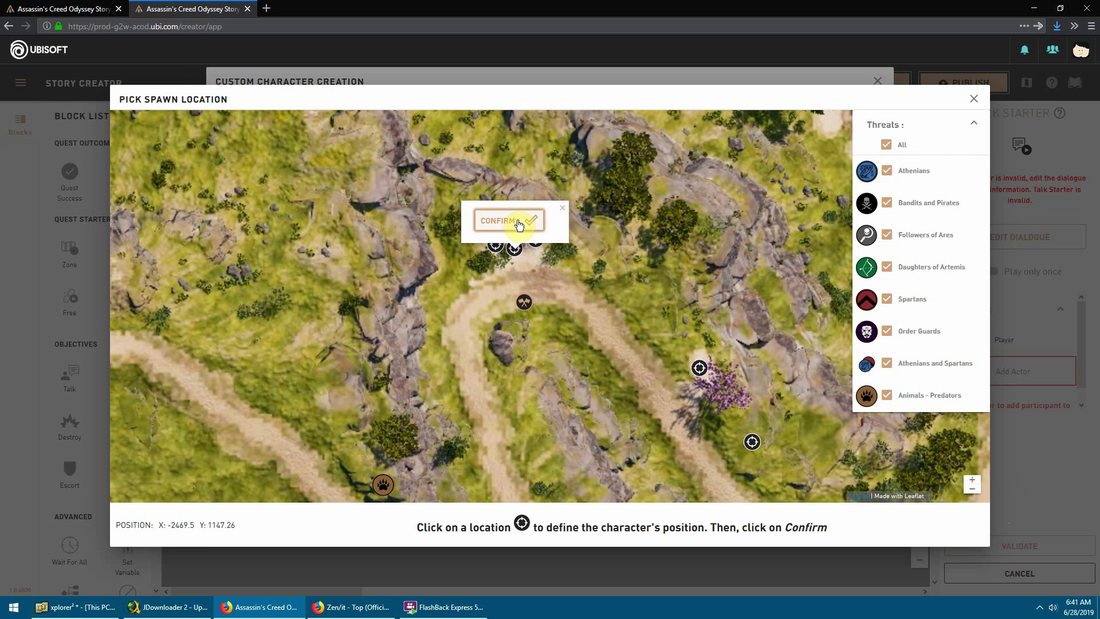
{"action": "left_click", "coordinate": [518, 223]}
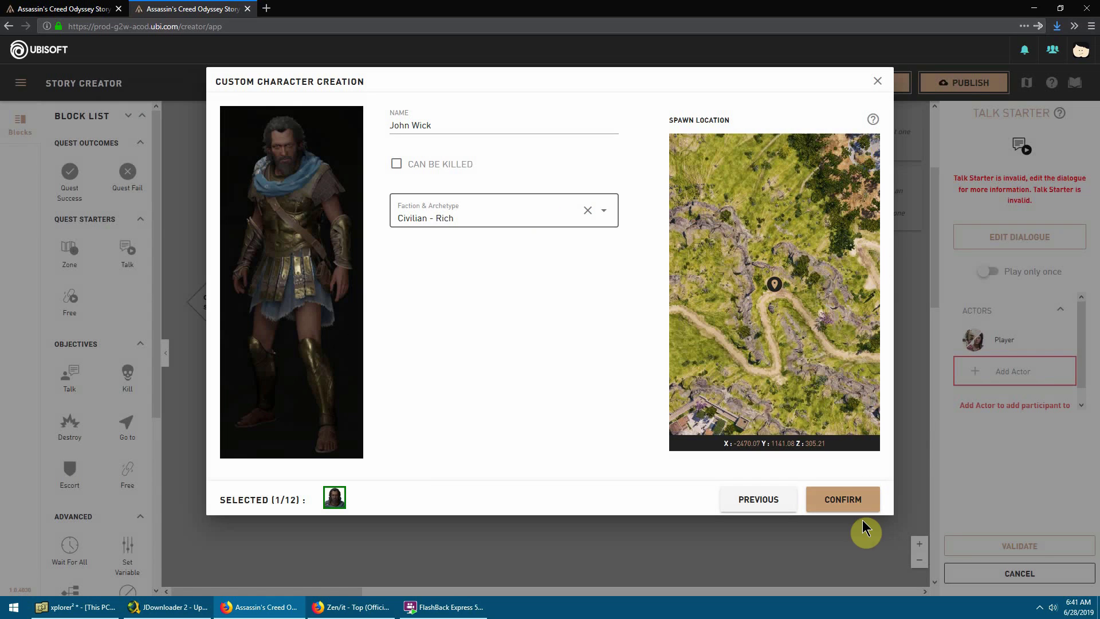
{"action": "left_click", "coordinate": [845, 504]}
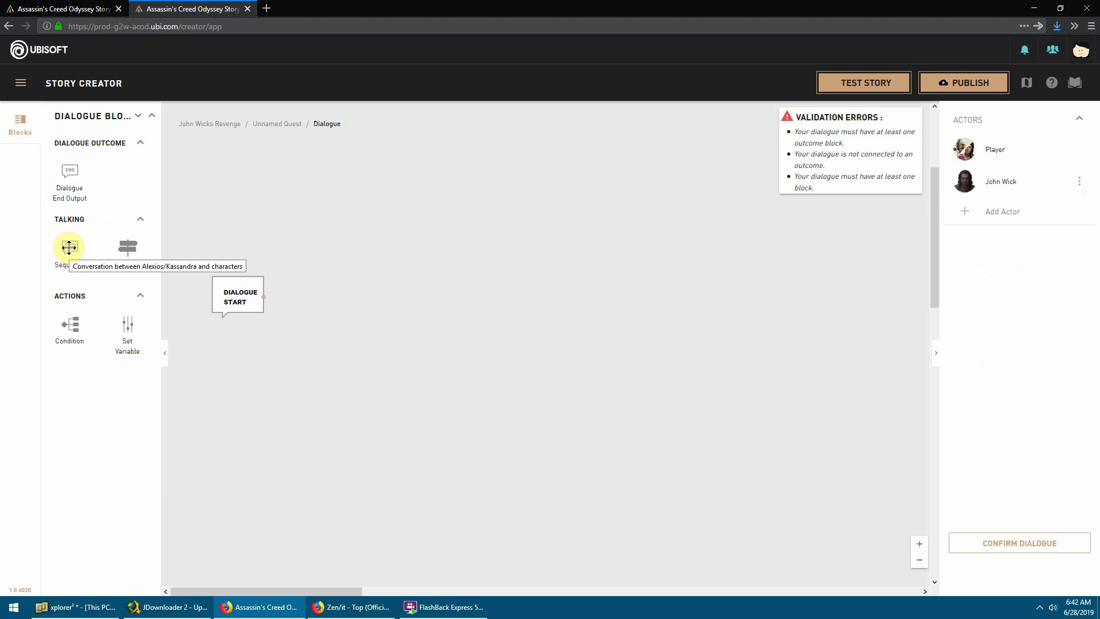
- Place a Sequence block beside Dialogue Start and set its poses to Thinking (Arms Crossed) for the player and Furious (Arms Down) for John Wick
{"action": "left_click_drag", "start_coordinate": [69, 247], "coordinate": [355, 309]}
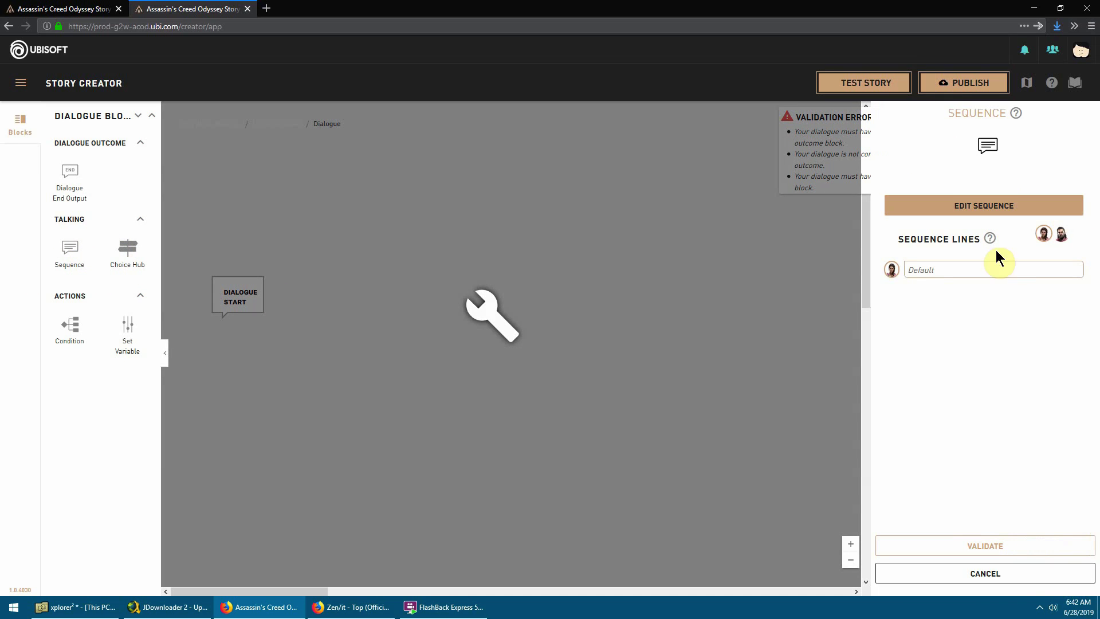
{"action": "left_click", "coordinate": [1001, 207]}
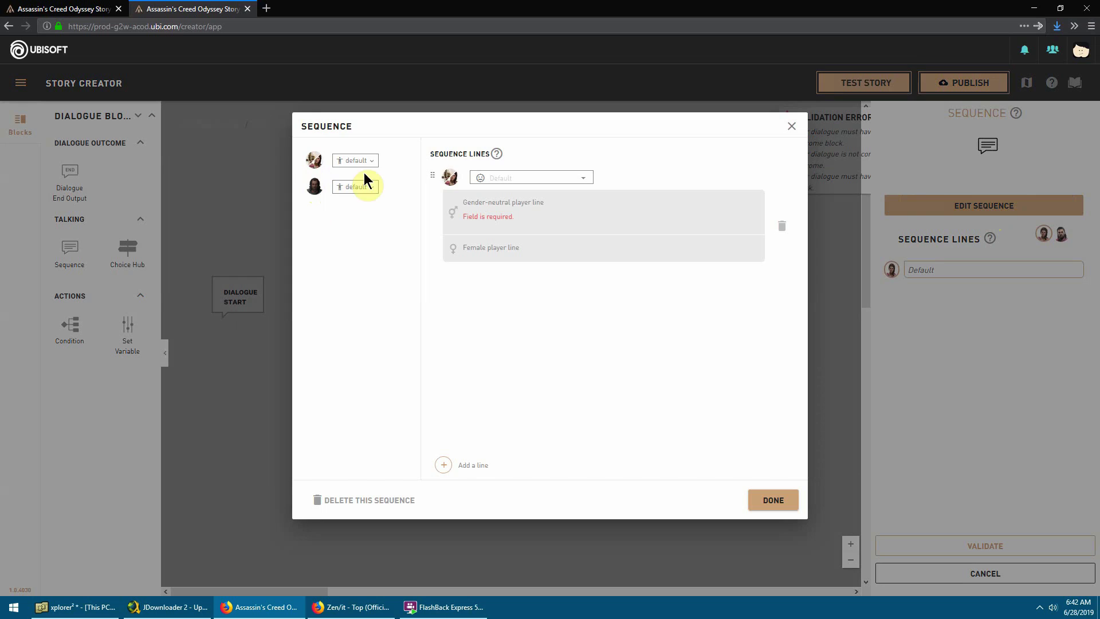
{"action": "left_click", "coordinate": [375, 162]}
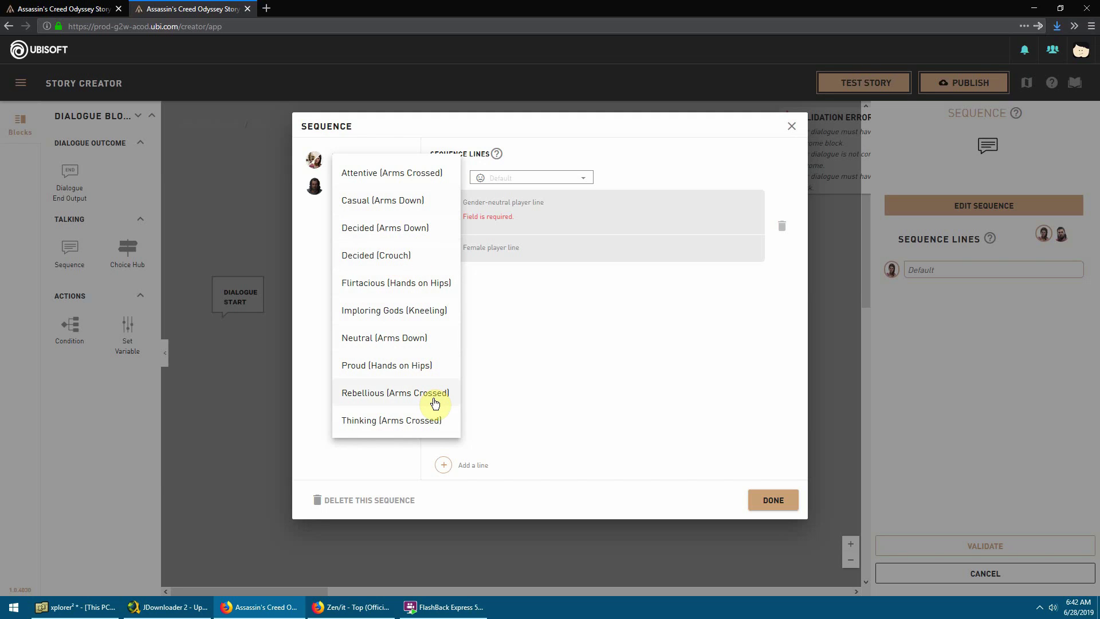
{"action": "left_click", "coordinate": [406, 422]}
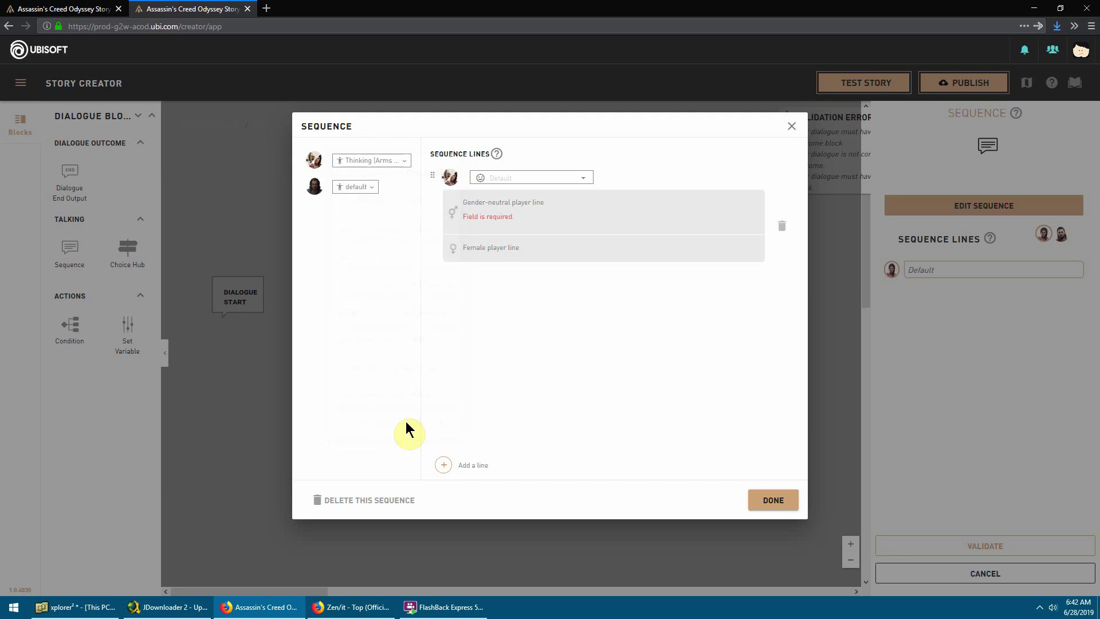
{"action": "left_click", "coordinate": [373, 189]}
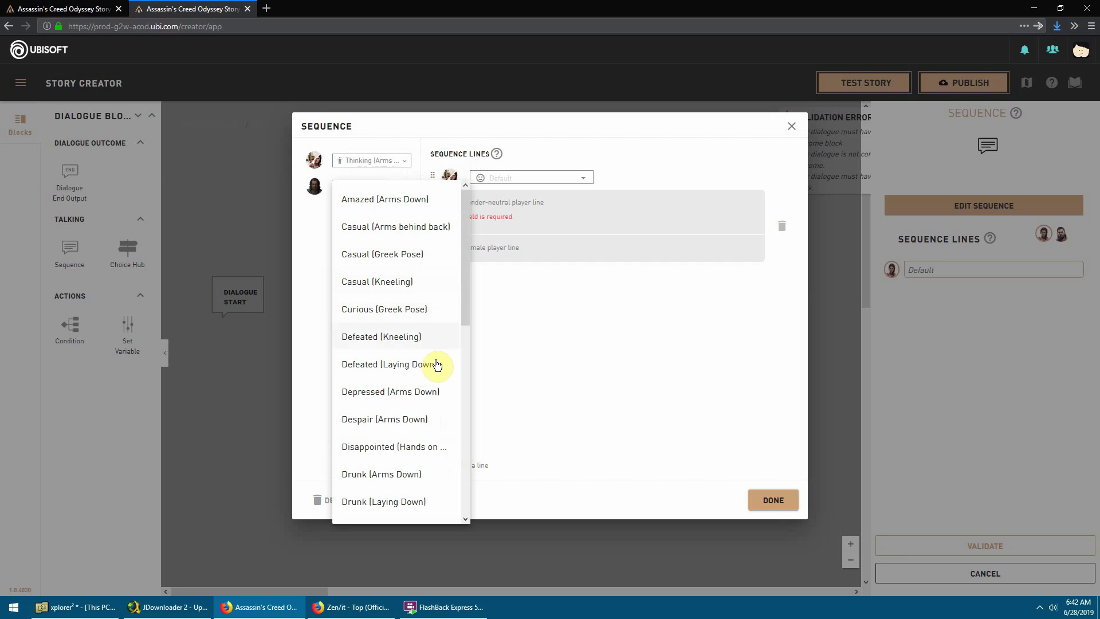
{"action": "left_click_drag", "start_coordinate": [461, 281], "coordinate": [465, 390]}
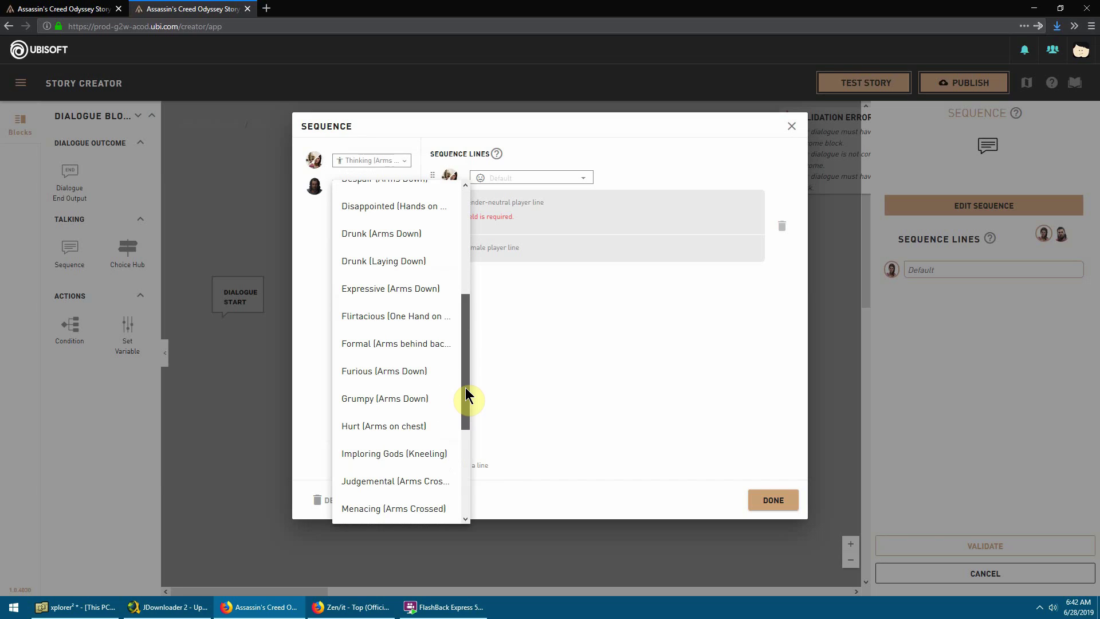
{"action": "left_click", "coordinate": [382, 371]}
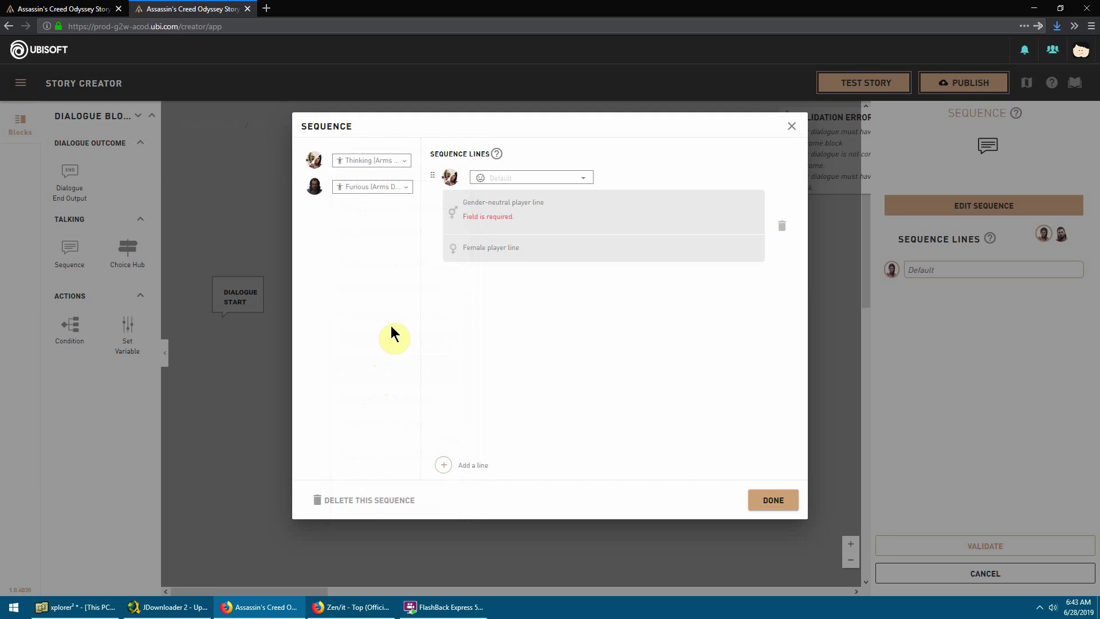
- Enter "What is the problem?" as the player's gender-neutral line in the sequence
{"action": "left_click", "coordinate": [518, 199]}
{"action": "left_click", "coordinate": [476, 251]}
{"action": "left_click", "coordinate": [520, 203]}
{"action": "type", "text": "What is the problem"}
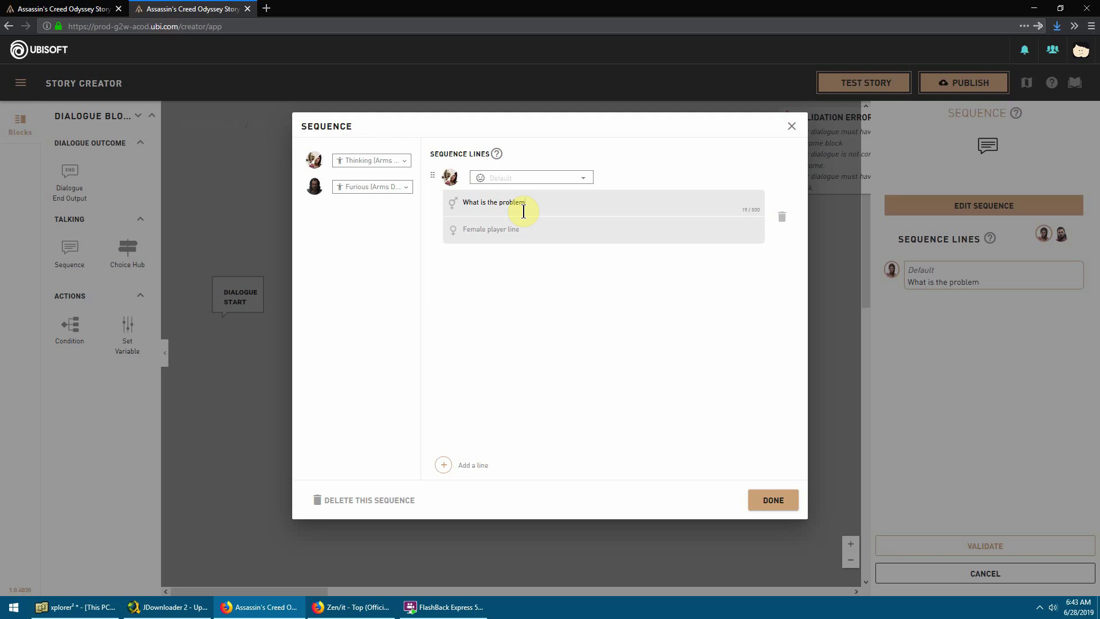
{"action": "type", "text": "?"}
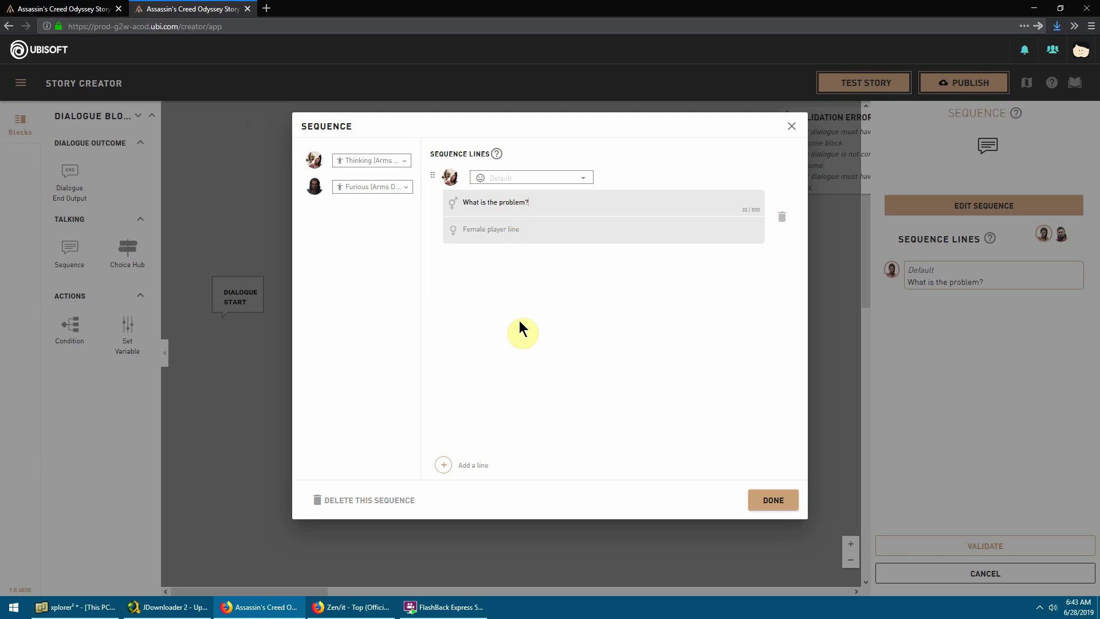
- Add a second line spoken by John Wick: "Some bandits killed my dog and I want you to take revenge."
{"action": "left_click", "coordinate": [443, 464]}
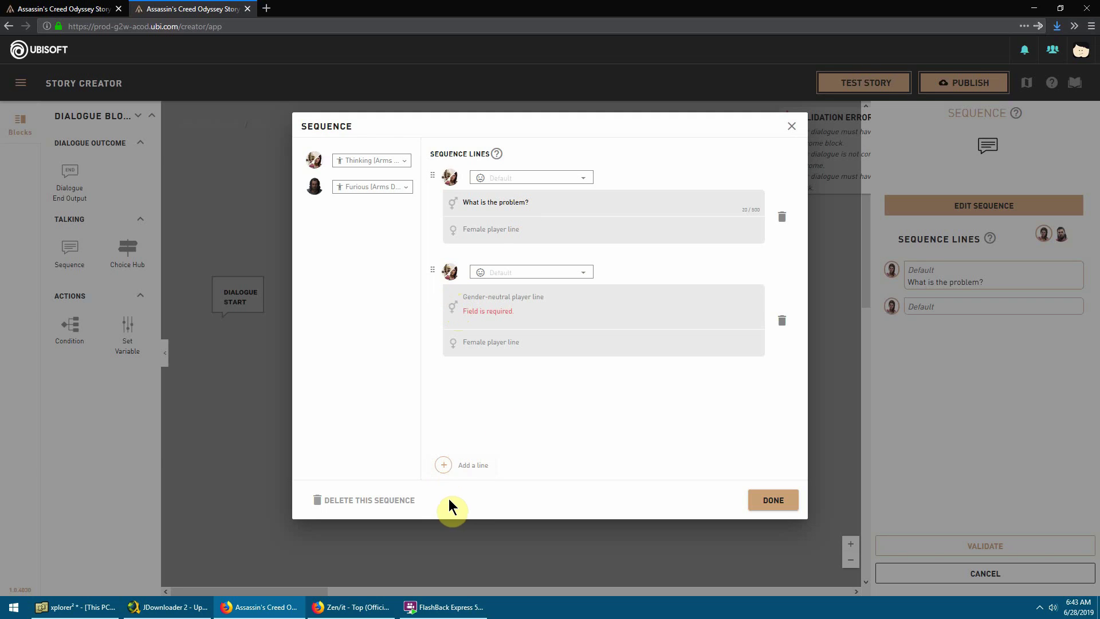
{"action": "left_click", "coordinate": [446, 276]}
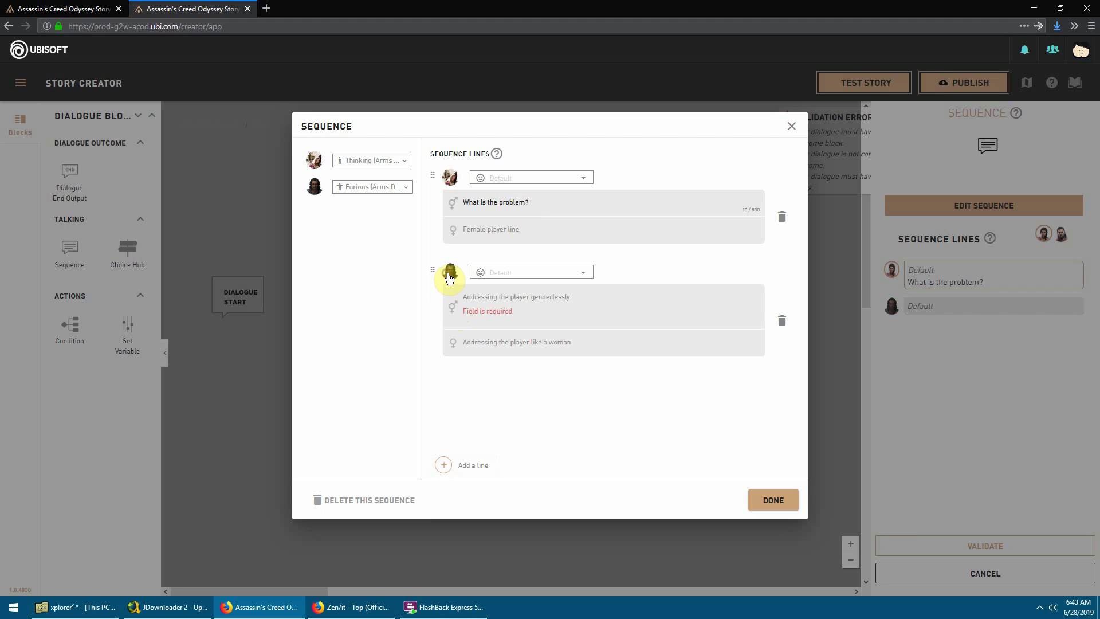
{"action": "left_click", "coordinate": [481, 294]}
{"action": "type", "text": "Sopm"}
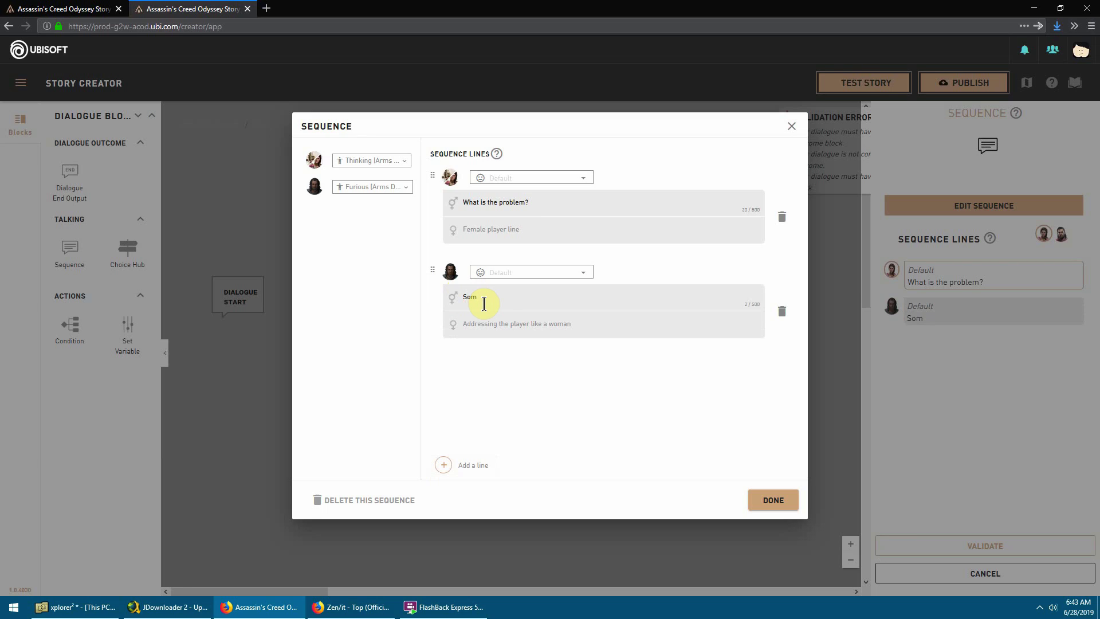
{"action": "type", "text": "kills"}
{"action": "type", "text": " dog and I want you to take revenge."}
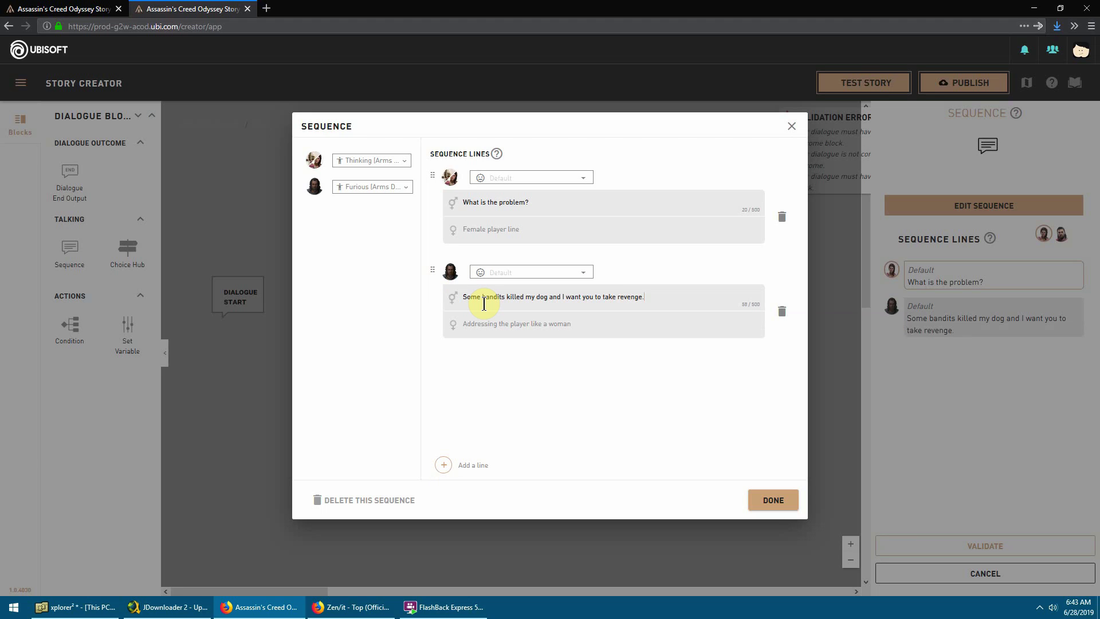
- Rework the end of John Wick's line so it reads "Some bandits killed my dog and I want you to take revenge."
{"action": "key", "text": "BackSpace"}
{"action": "key", "text": "BackSpace"}
{"action": "key", "text": "BackSpace"}
{"action": "key", "text": "BackSpace"}
{"action": "key", "text": "BackSpace"}
{"action": "key", "text": "BackSpace"}
{"action": "key", "text": "BackSpace"}
{"action": "key", "text": "BackSpace"}
{"action": "key", "text": "BackSpace"}
{"action": "key", "text": "BackSpace"}
{"action": "key", "text": "BackSpace"}
{"action": "key", "text": "BackSpace"}
{"action": "key", "text": "BackSpace"}
{"action": "key", "text": "BackSpace"}
{"action": "key", "text": "BackSpace"}
{"action": "key", "text": "BackSpace"}
{"action": "type", "text": "to take reveng"}
- Set the emotion of John Wick's line to Sad and finish editing the sequence lines
{"action": "left_click", "coordinate": [582, 273]}
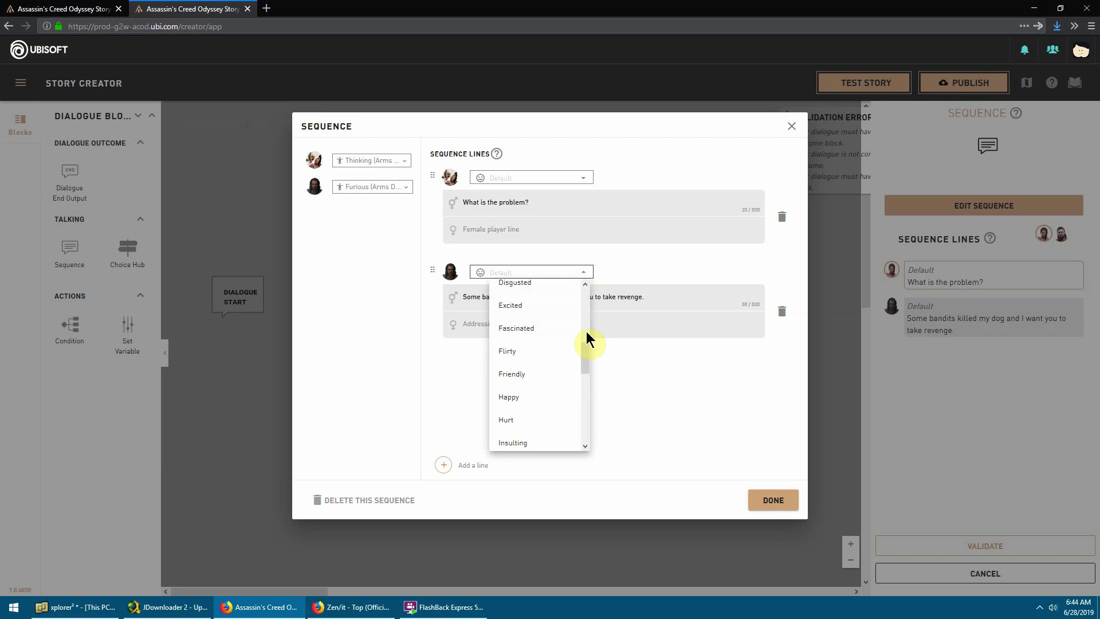
{"action": "left_click_drag", "start_coordinate": [586, 359], "coordinate": [581, 437]}
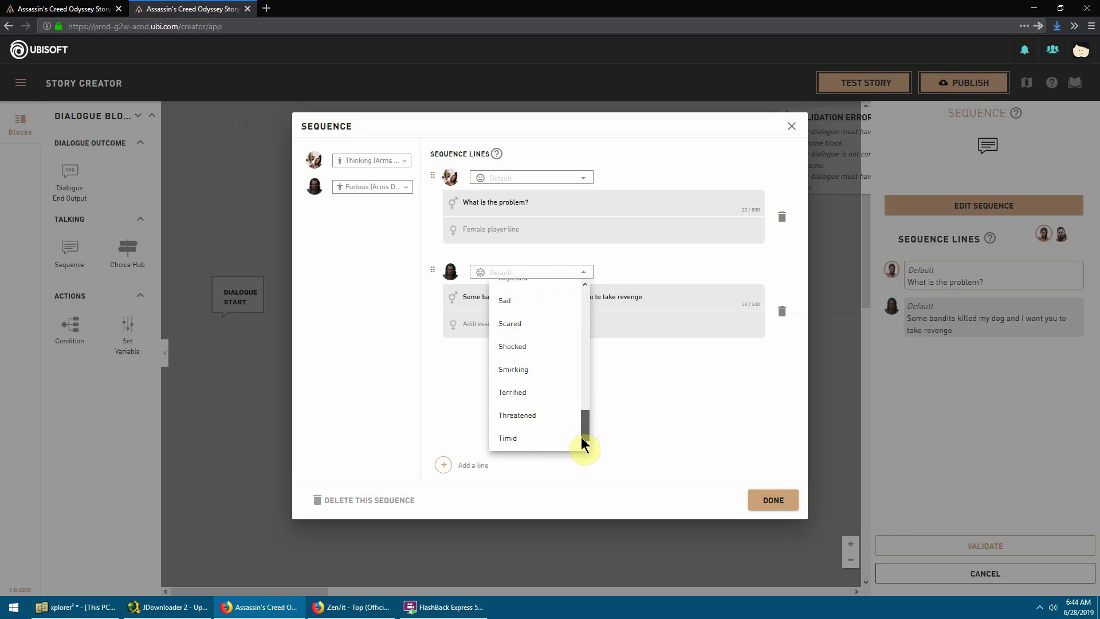
{"action": "left_click", "coordinate": [509, 299]}
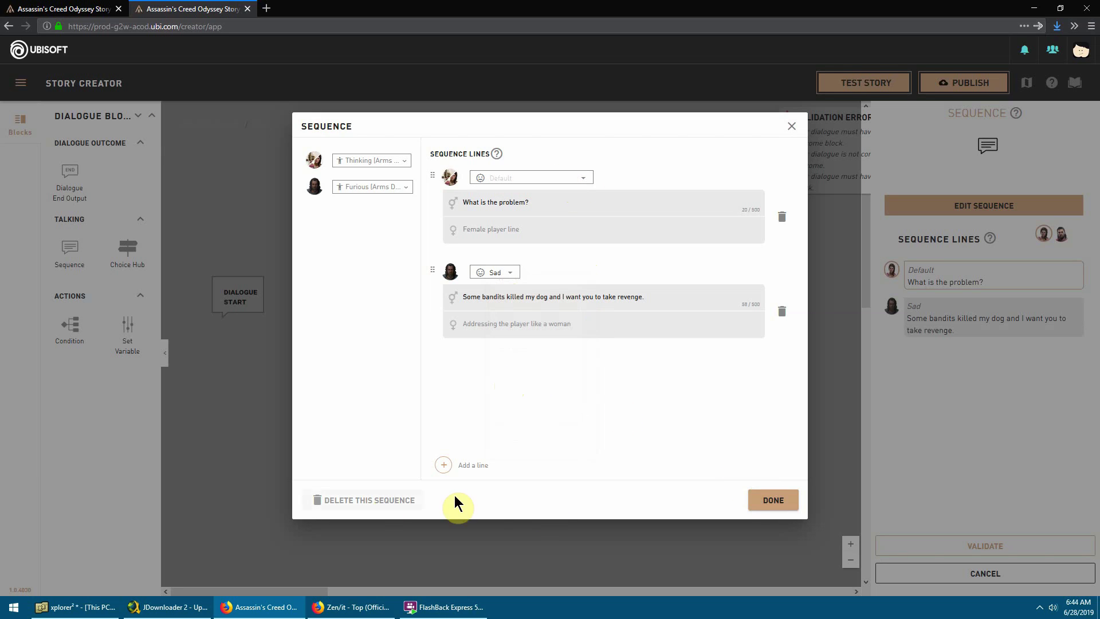
{"action": "left_click", "coordinate": [768, 507]}
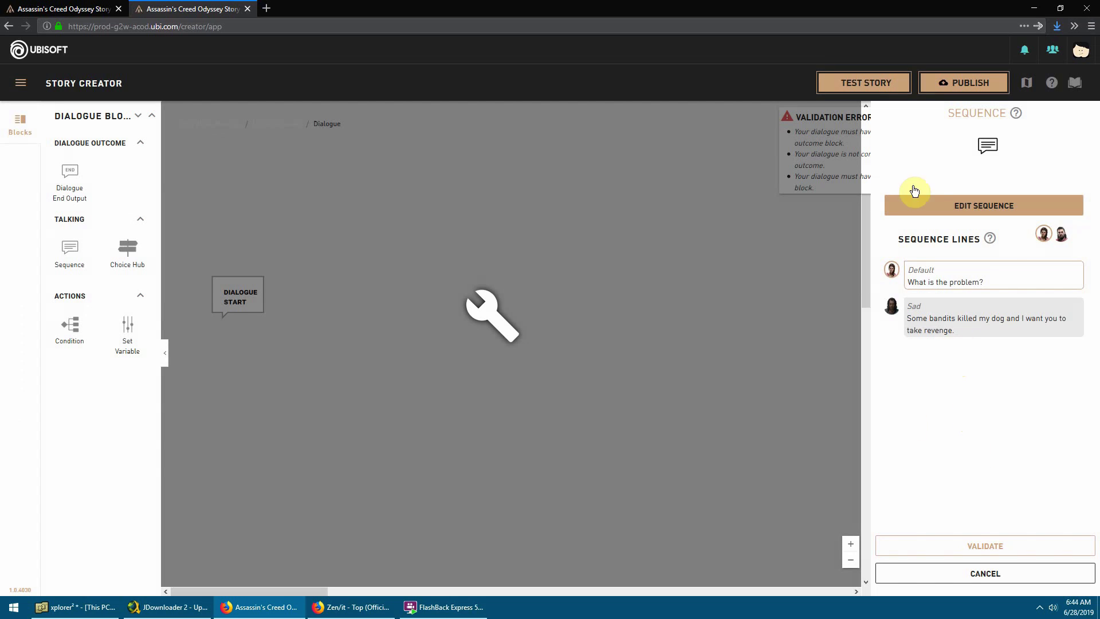
- Validate the "What is the problem?" sequence, place it close to Dialogue Start and link Dialogue Start to its Activate input
{"action": "left_click", "coordinate": [985, 547]}
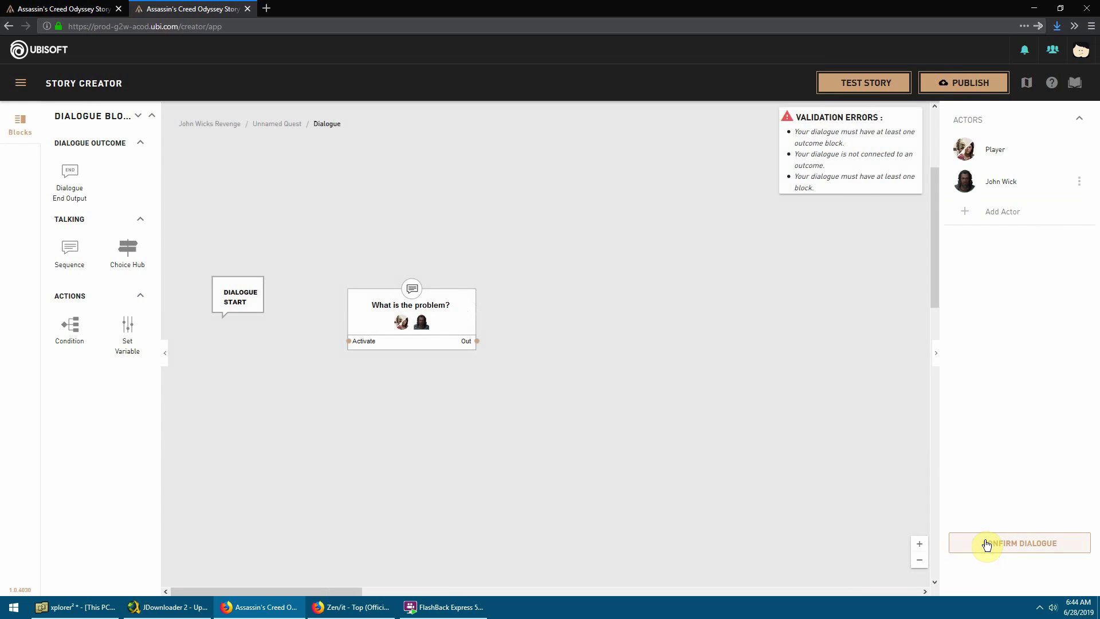
{"action": "left_click_drag", "start_coordinate": [390, 319], "coordinate": [346, 280]}
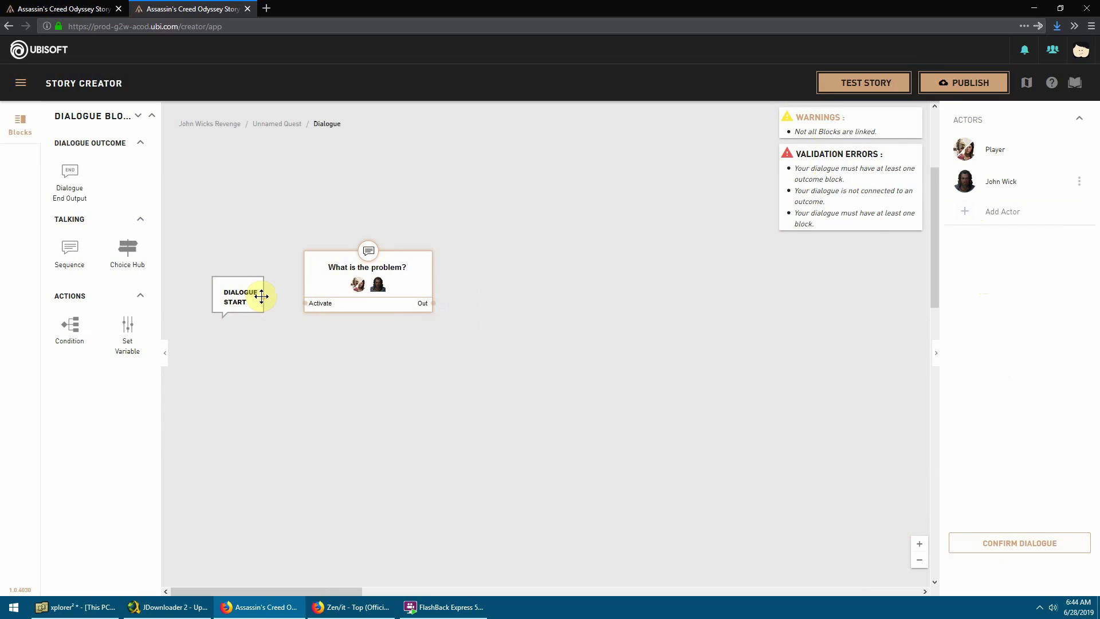
{"action": "left_click_drag", "start_coordinate": [261, 296], "coordinate": [305, 305]}
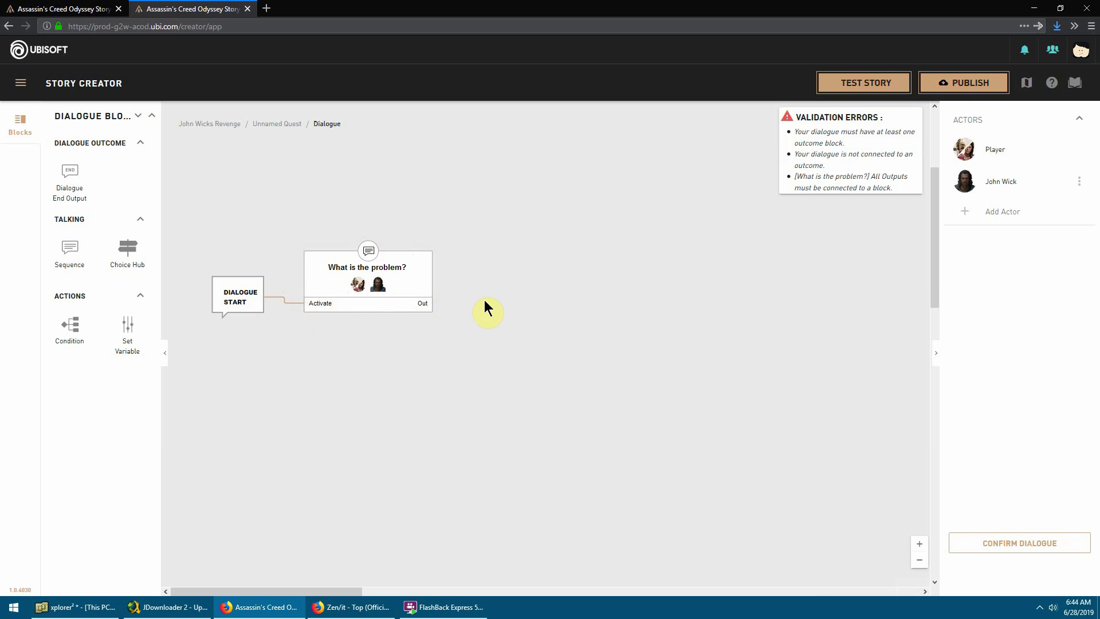
- Add a Choice Hub after the sequence with the gender-neutral choices "Should I kill their dogs?" and "You want all the bandits dead?"
{"action": "left_click_drag", "start_coordinate": [124, 250], "coordinate": [505, 281]}
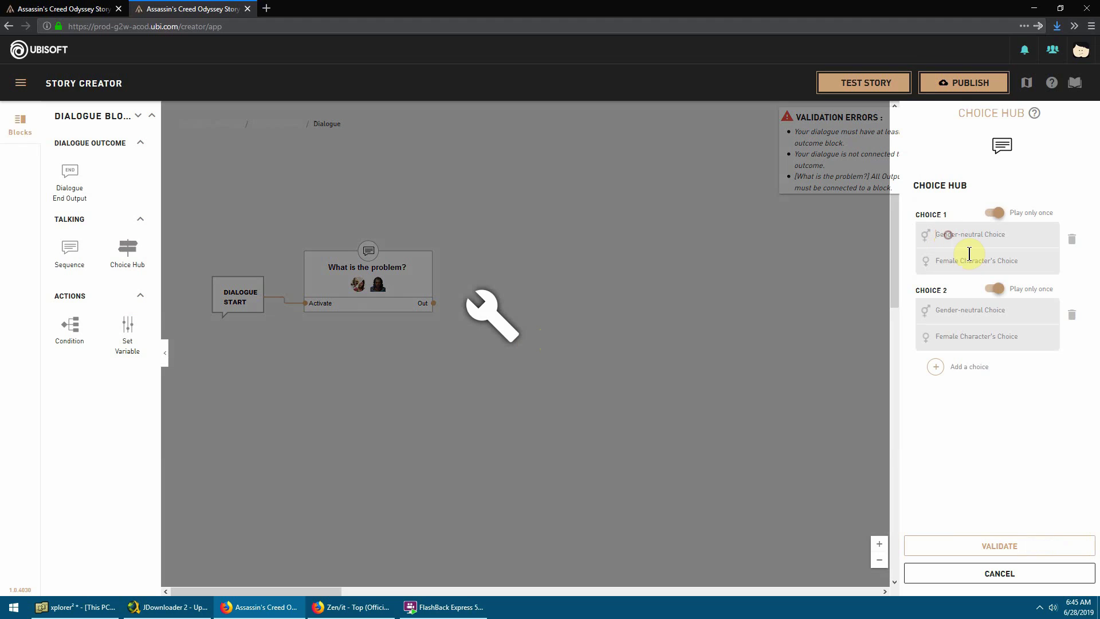
{"action": "type", "text": "SD"}
{"action": "key", "text": "BackSpace"}
{"action": "key", "text": "BackSpace"}
{"action": "type", "text": "Should I "}
{"action": "type", "text": "kill their"}
{"action": "type", "text": " dogs?"}
{"action": "type", "text": "You wea"}
{"action": "type", "text": " all the"}
{"action": "type", "text": " band"}
{"action": "type", "text": "its dead?"}
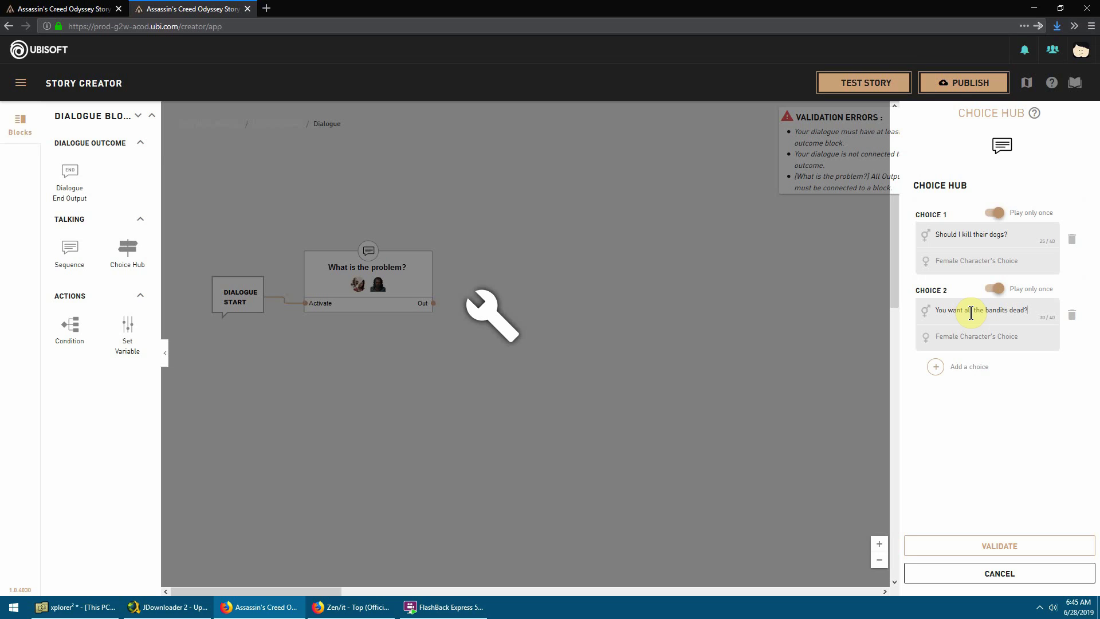
- Validate the Choice Hub, align it beside the "What is the problem?" sequence and link that sequence's output to its Activate input
{"action": "left_click", "coordinate": [1023, 549]}
{"action": "mouse_move", "coordinate": [559, 319]}
{"action": "left_mouse_down"}
{"action": "mouse_move", "coordinate": [535, 265]}
{"action": "mouse_move", "coordinate": [541, 274]}
{"action": "left_mouse_up"}
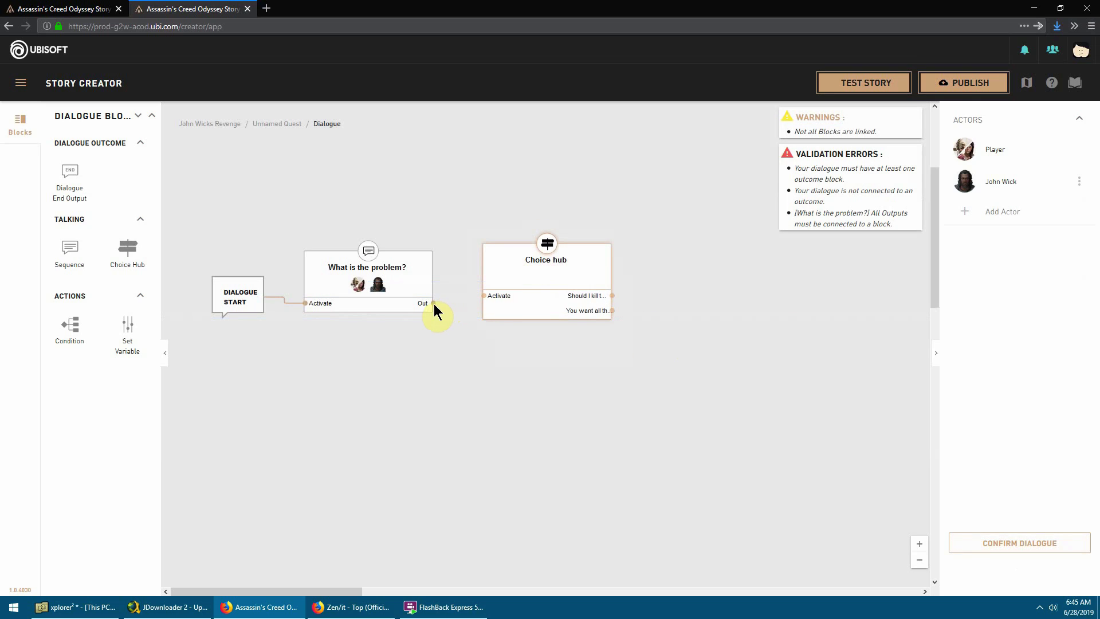
{"action": "left_click_drag", "start_coordinate": [431, 304], "coordinate": [489, 304]}
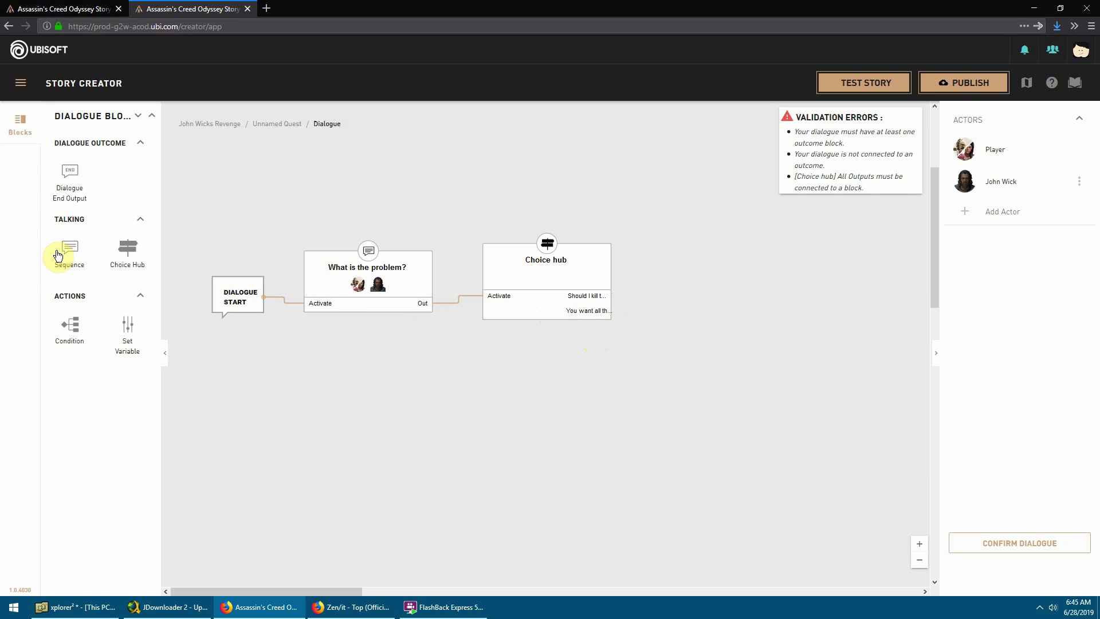
- Add a Sequence block after the Choice Hub with John Wick saying "NO! their dogs didn't do anything wrong! Just kill the bandits!"
{"action": "left_click_drag", "start_coordinate": [66, 246], "coordinate": [682, 275]}
{"action": "left_click", "coordinate": [949, 216]}
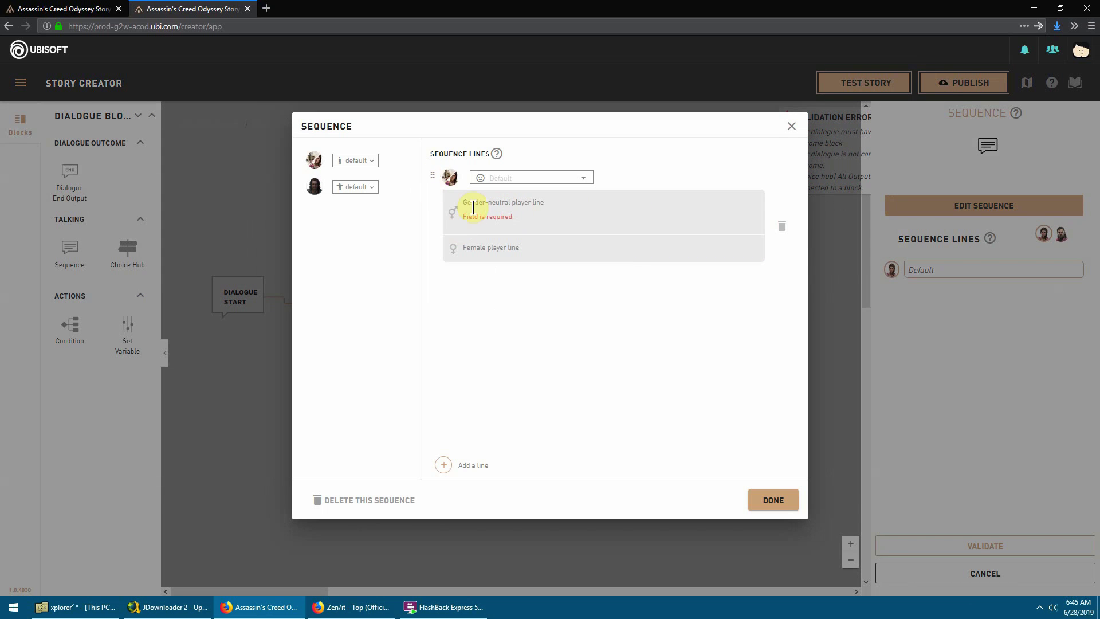
{"action": "left_click_drag", "start_coordinate": [317, 191], "coordinate": [449, 176]}
{"action": "left_click", "coordinate": [477, 204]}
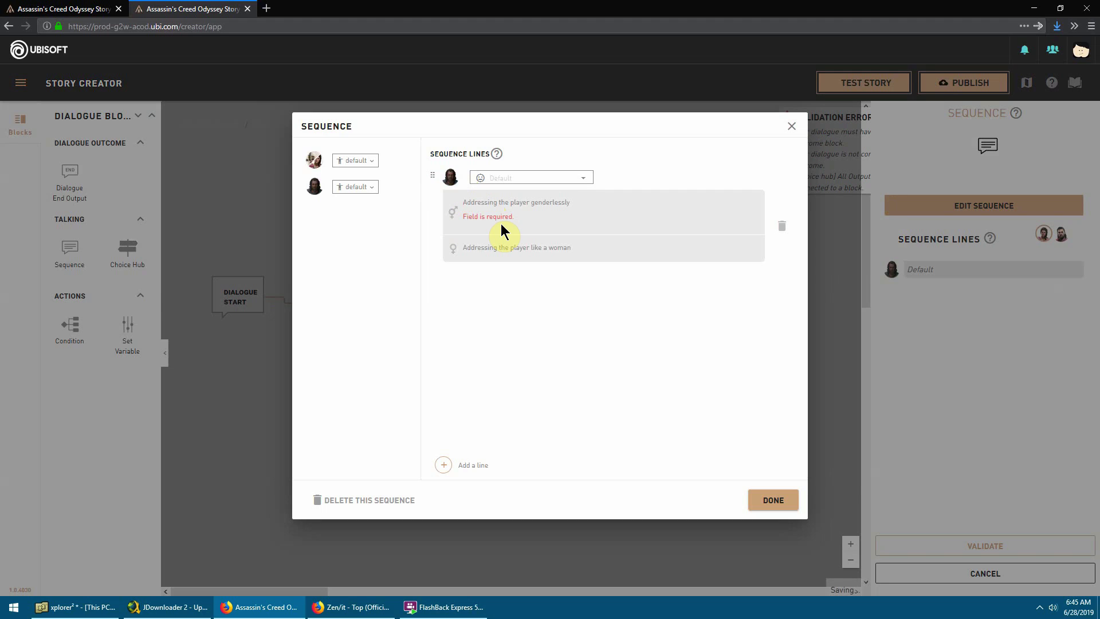
{"action": "type", "text": "NO"}
{"action": "type", "text": "! I just"}
{"action": "key", "text": "BackSpace"}
{"action": "key", "text": "BackSpace"}
{"action": "key", "text": "BackSpace"}
{"action": "type", "text": "their dogs didn'"}
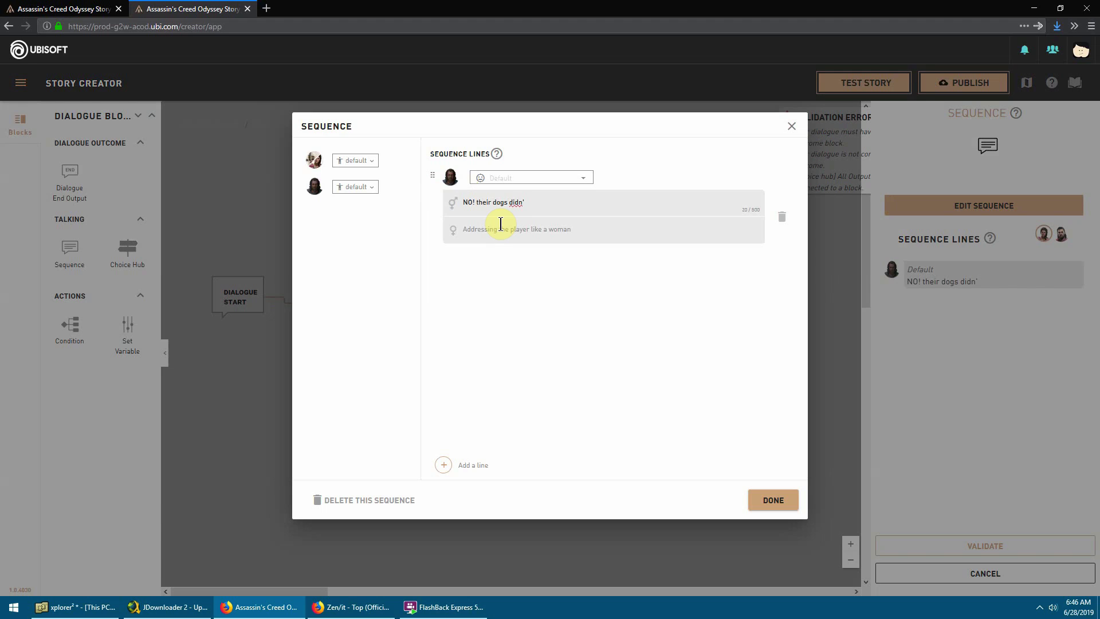
{"action": "type", "text": "t do anything wrong! Just kill the bandits!"}
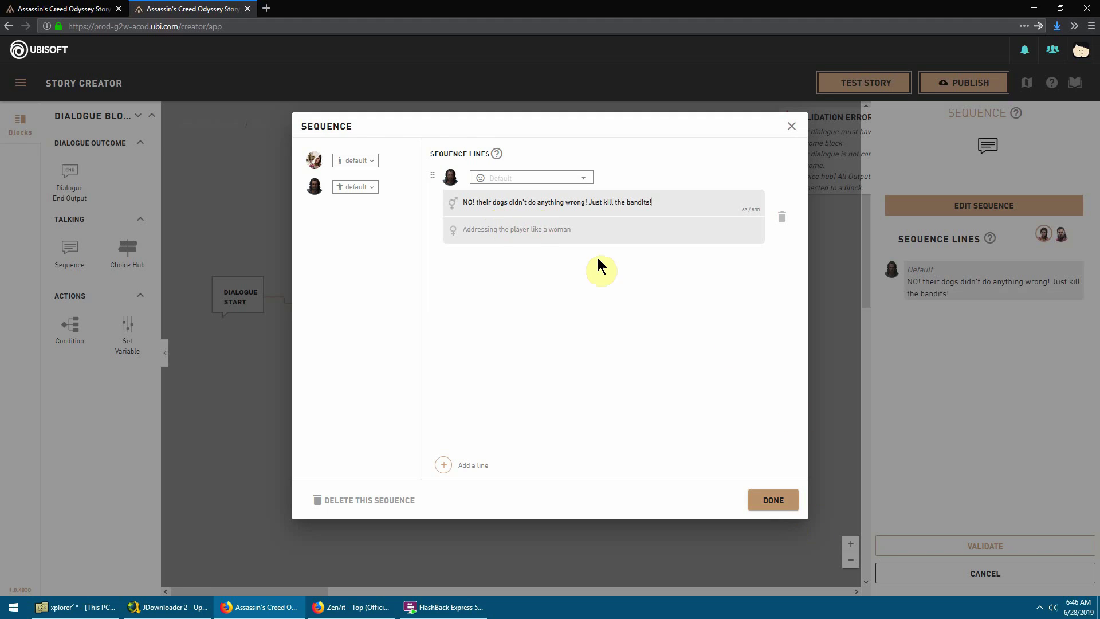
- Add the player's reply "I am on it!" as the second line and finish editing this sequence
{"action": "left_click", "coordinate": [435, 465]}
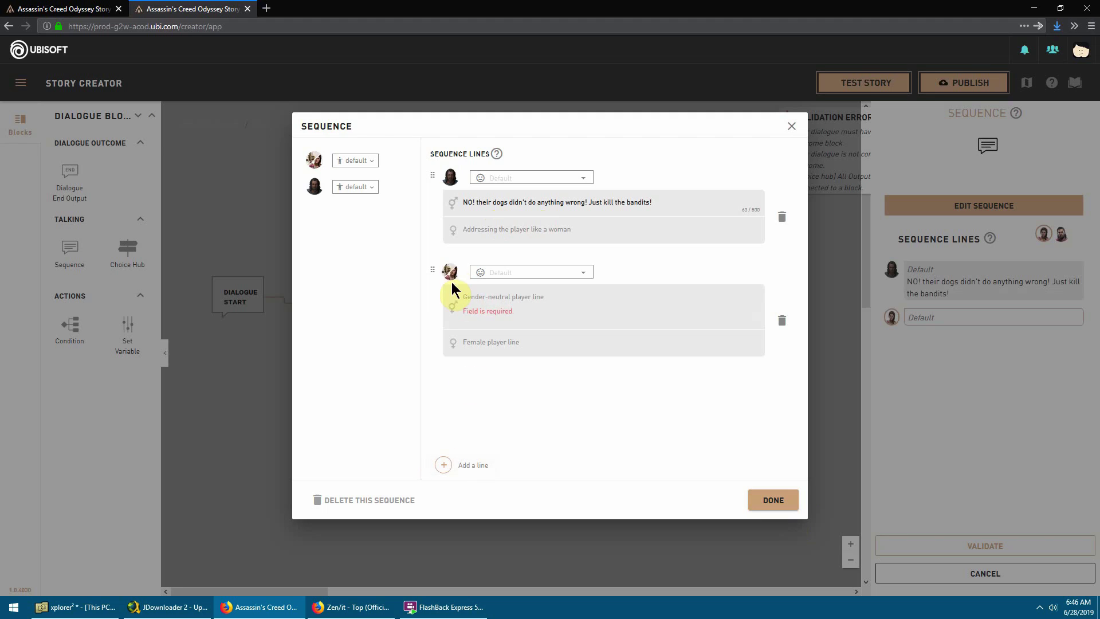
{"action": "left_click", "coordinate": [476, 297]}
{"action": "type", "text": "I am on it!"}
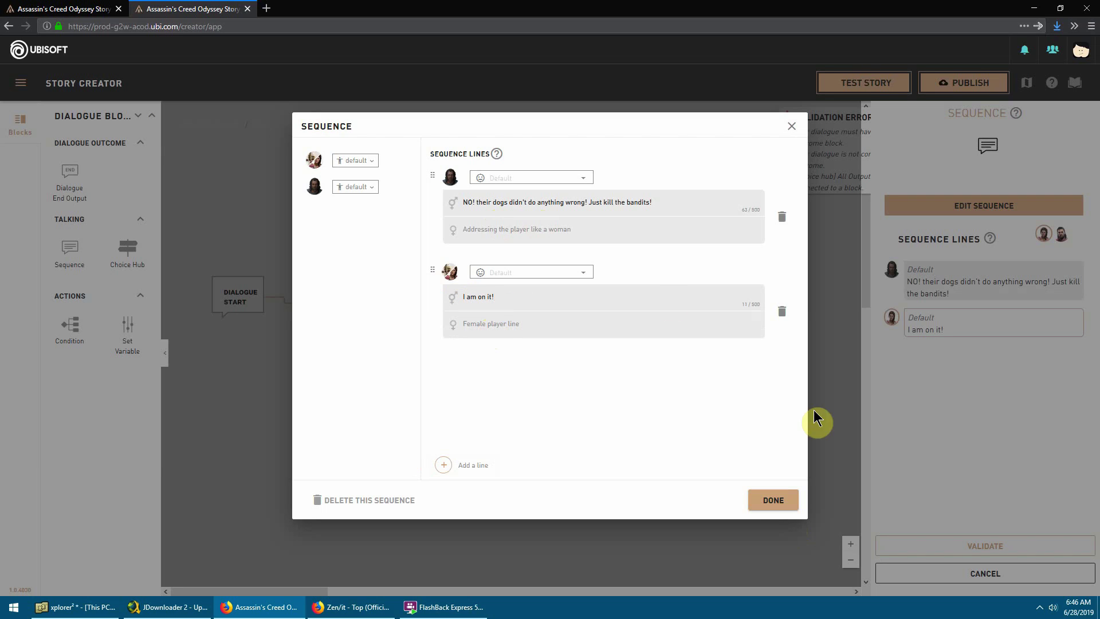
{"action": "left_click", "coordinate": [771, 501]}
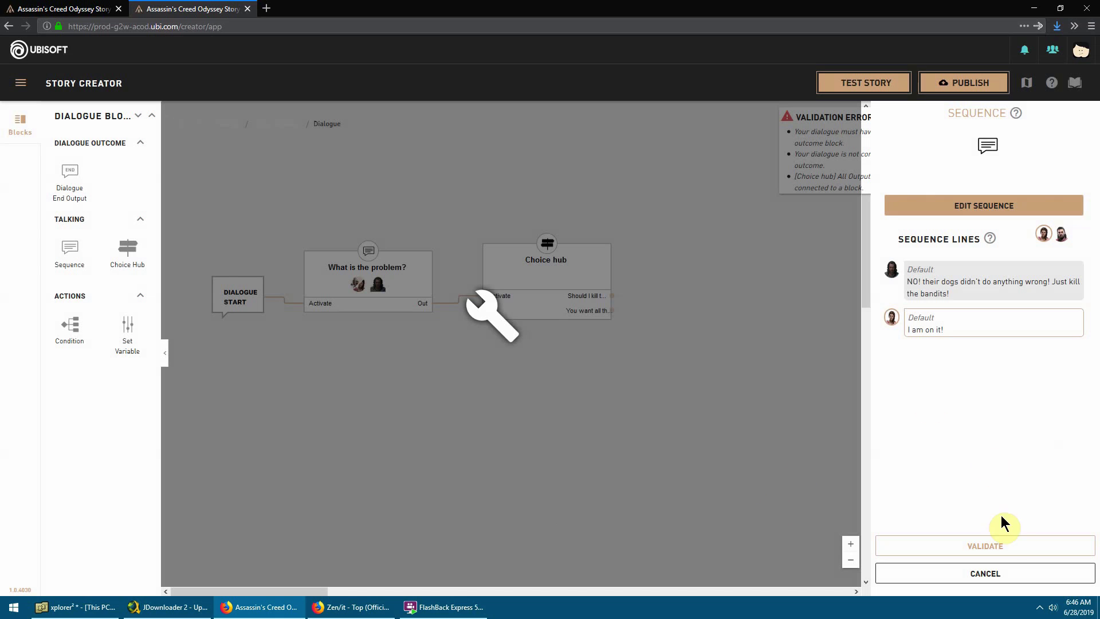
- Validate the sequence, move it slightly above the Choice Hub's level and link the "Should I kill their dogs?" choice to it
{"action": "left_click", "coordinate": [995, 545]}
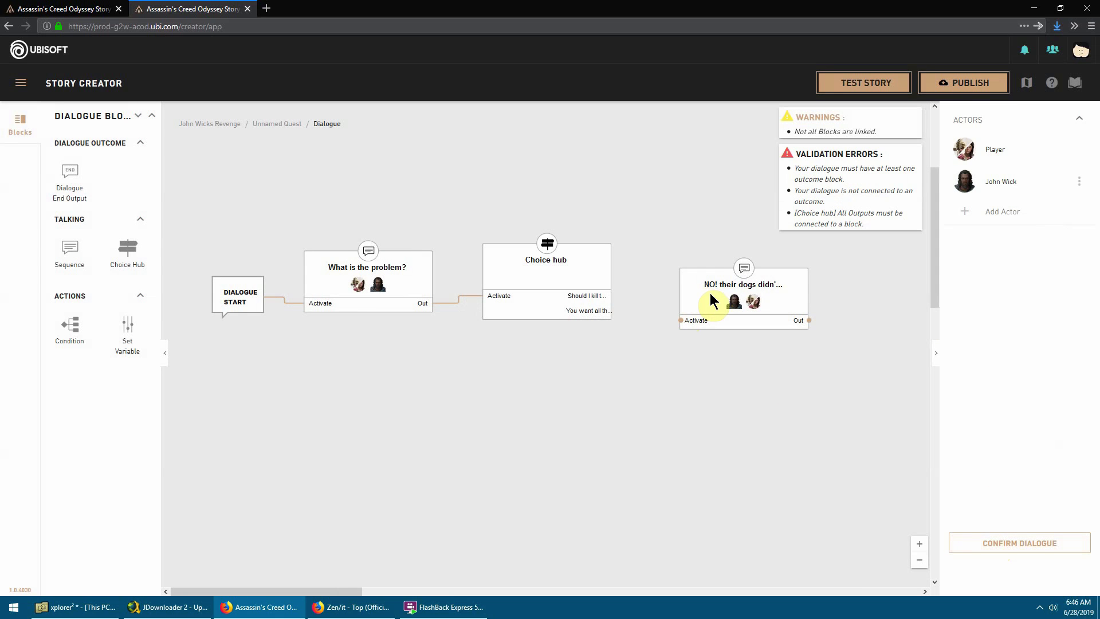
{"action": "left_click_drag", "start_coordinate": [709, 293], "coordinate": [706, 243]}
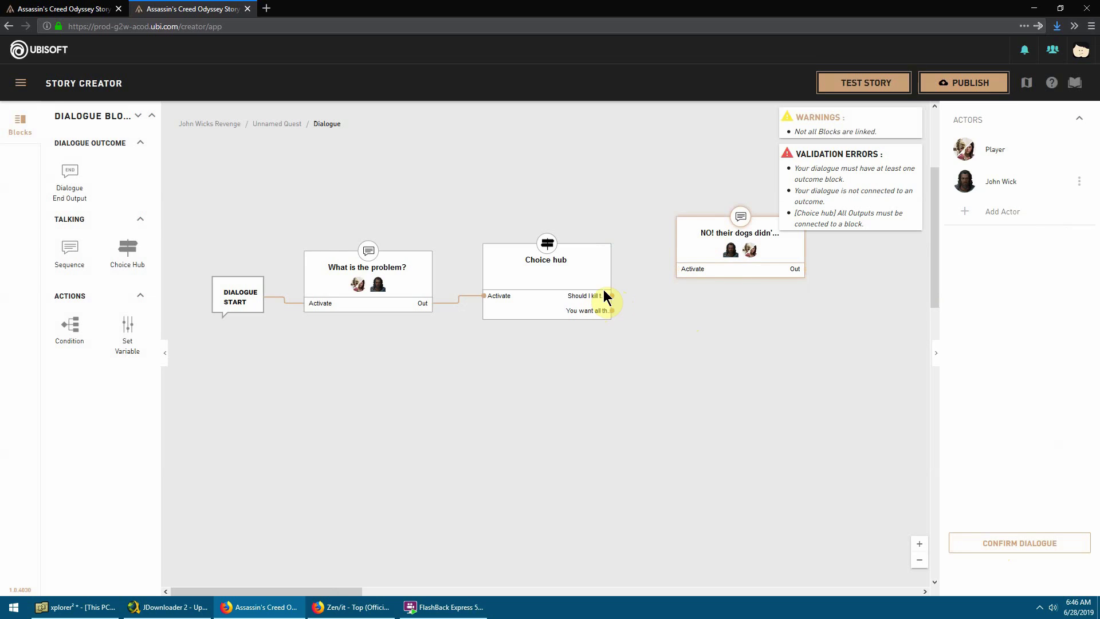
{"action": "left_click_drag", "start_coordinate": [613, 295], "coordinate": [678, 268]}
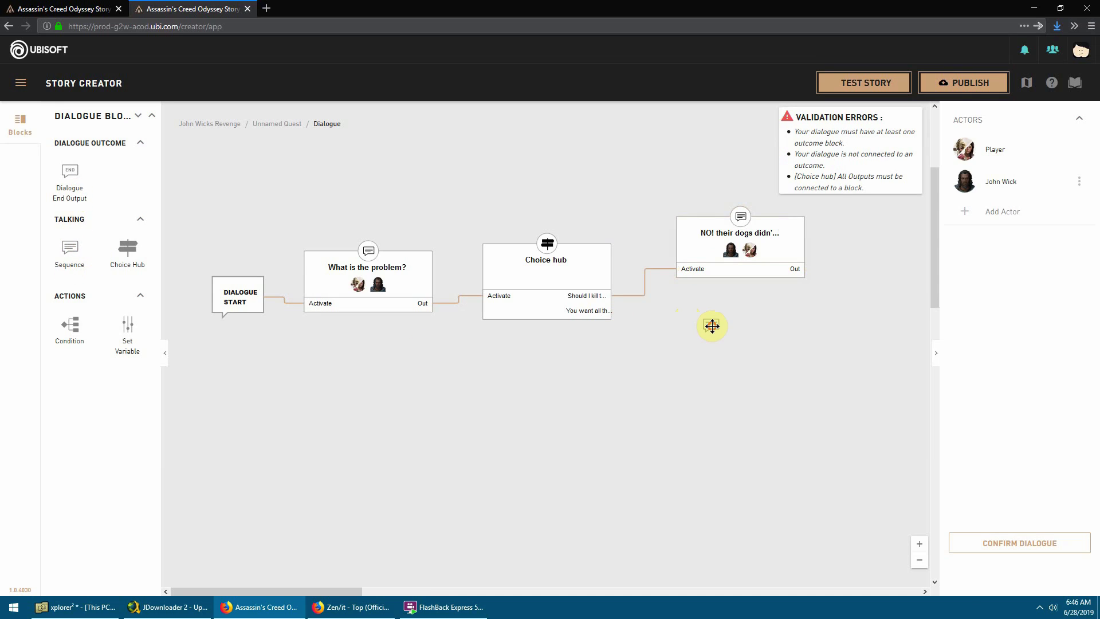
- Add another Sequence block below the "NO!" sequence with John Wick saying "Exactly! You read my mind."
{"action": "left_click_drag", "start_coordinate": [712, 325], "coordinate": [713, 328]}
{"action": "left_click", "coordinate": [999, 204]}
{"action": "left_click", "coordinate": [502, 204]}
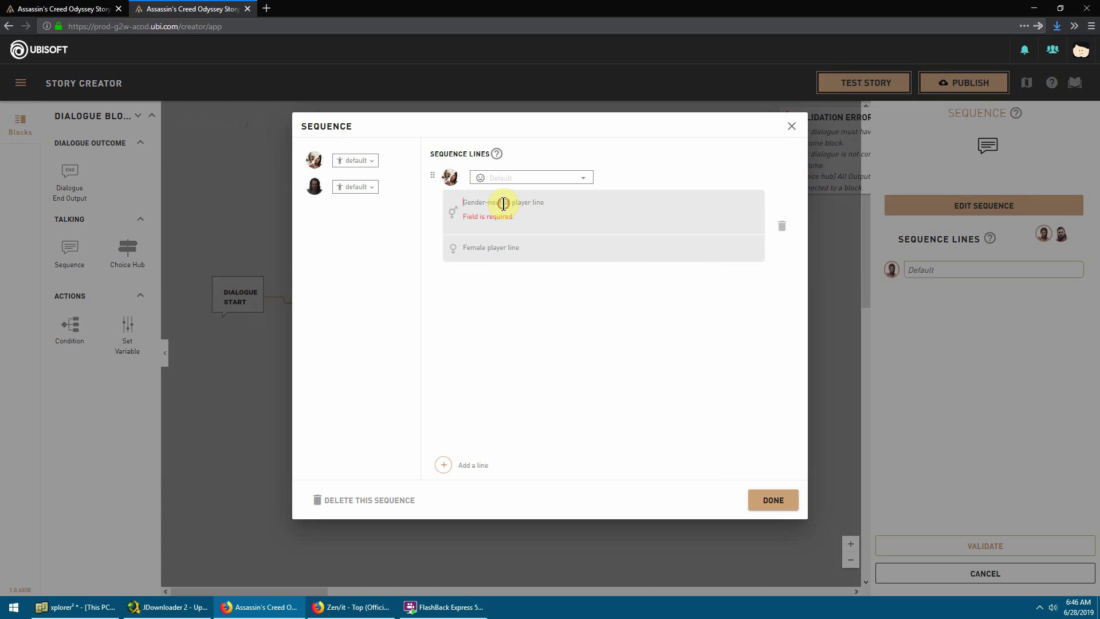
{"action": "left_click", "coordinate": [449, 176]}
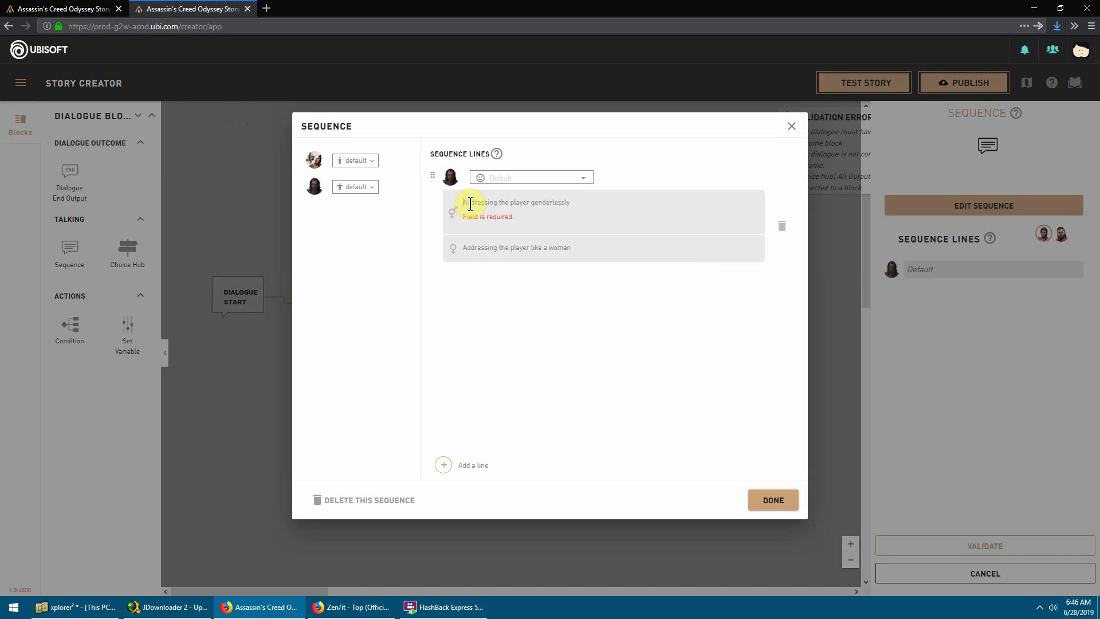
{"action": "type", "text": "E"}
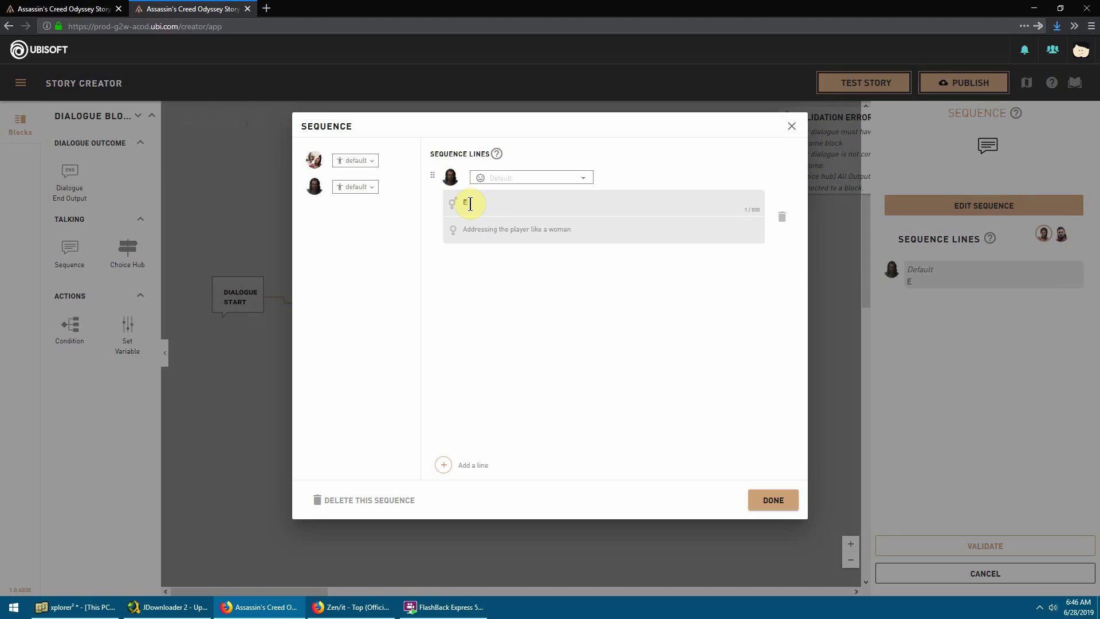
{"action": "type", "text": "sactly! You read my mind."}
- Add the player's reply "Ok I am on it!" below John Wick's line and finish editing the sequence
{"action": "left_click", "coordinate": [444, 465]}
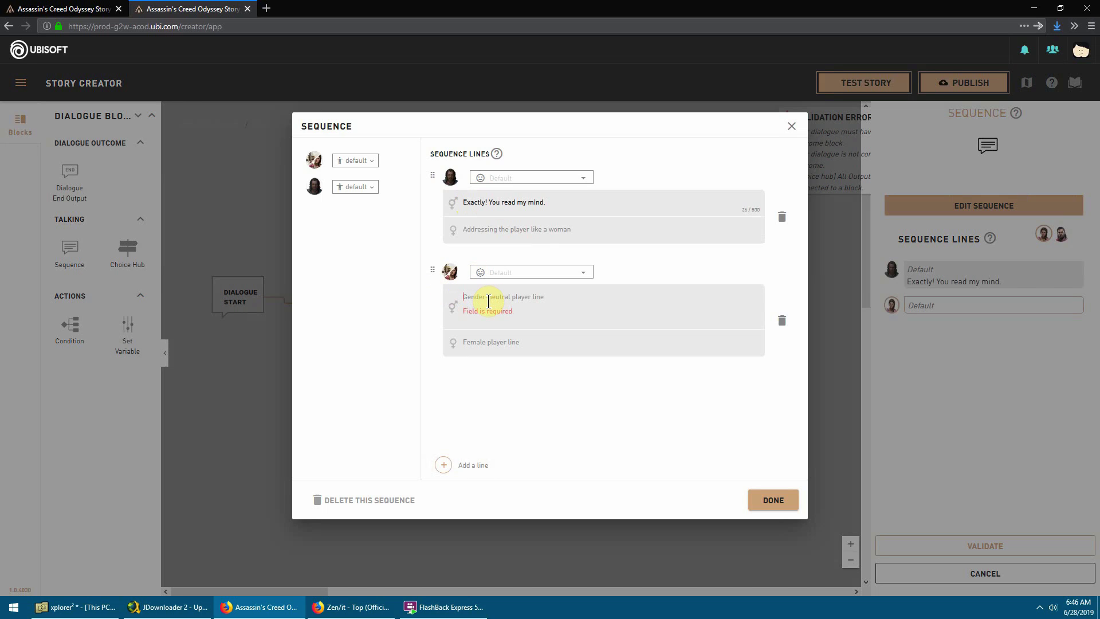
{"action": "type", "text": "Ok I am on it!"}
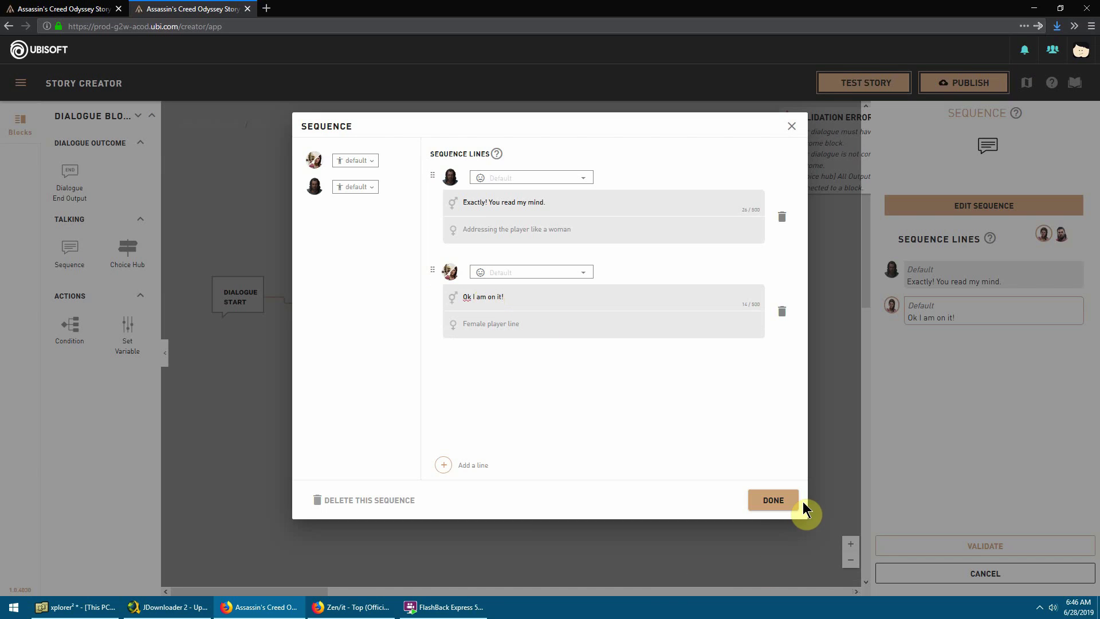
{"action": "left_click", "coordinate": [768, 501]}
- Validate the sequence, align it under the "NO!" sequence and link the "You want all the bandits dead?" choice to it
{"action": "left_click", "coordinate": [911, 546]}
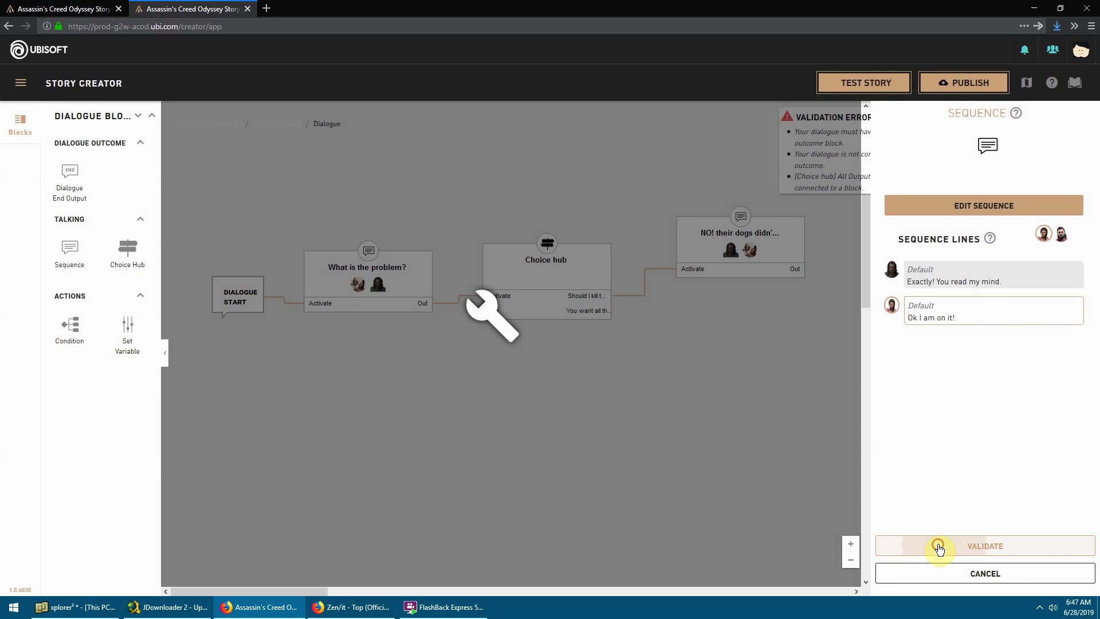
{"action": "left_click", "coordinate": [751, 351]}
{"action": "left_click_drag", "start_coordinate": [751, 355], "coordinate": [717, 333]}
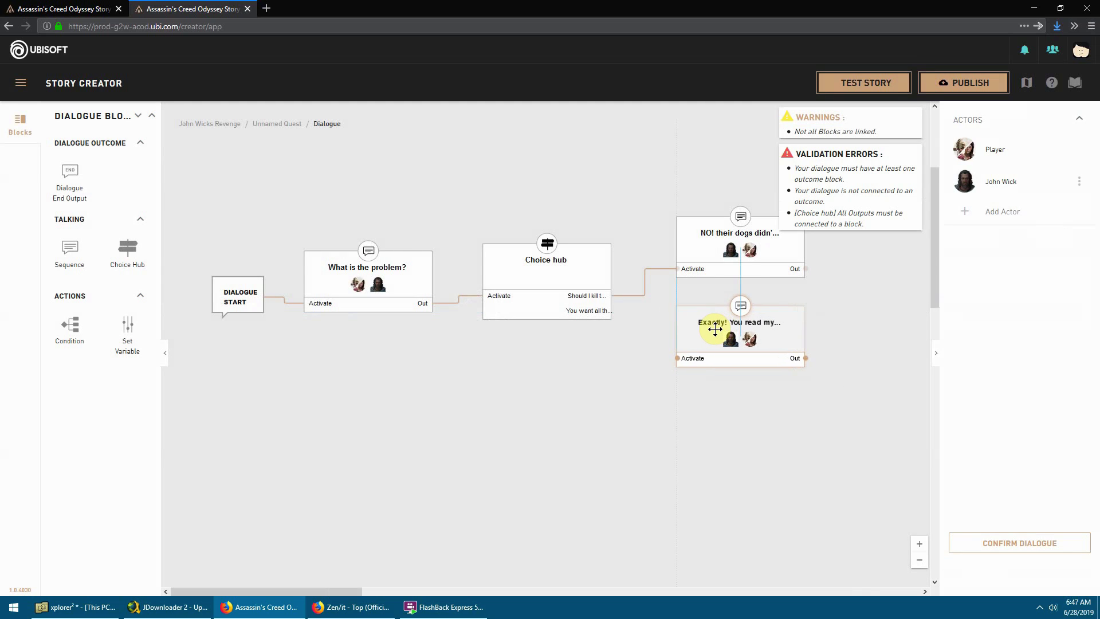
{"action": "left_click_drag", "start_coordinate": [612, 311], "coordinate": [677, 358]}
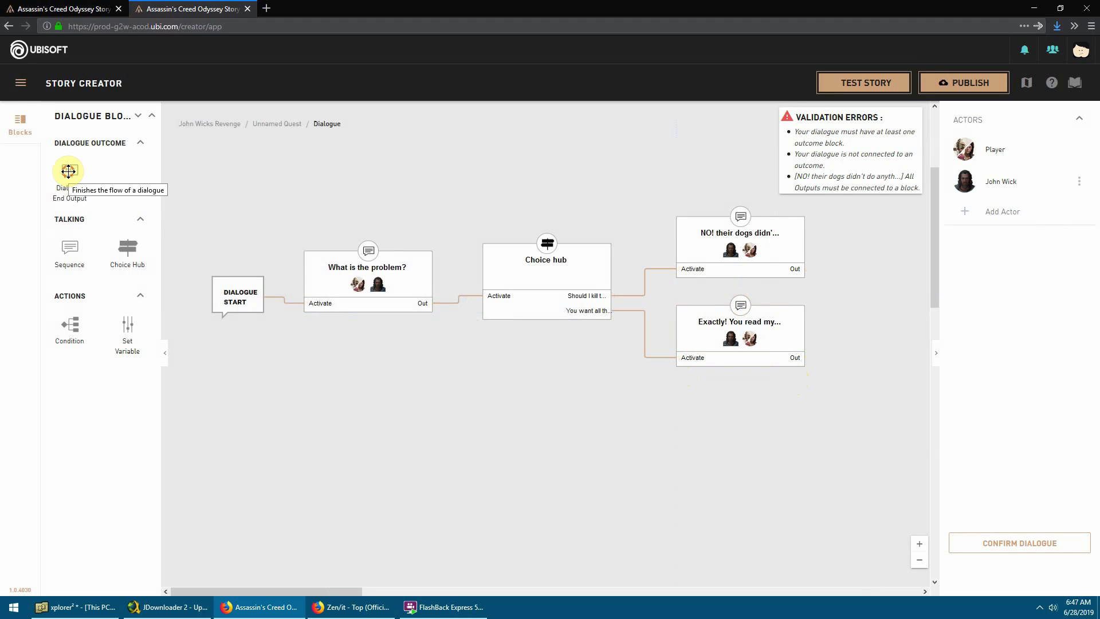
- Place a Dialogue End Output after the two reply sequences and link both of their outputs to it
{"action": "left_click_drag", "start_coordinate": [69, 171], "coordinate": [871, 299]}
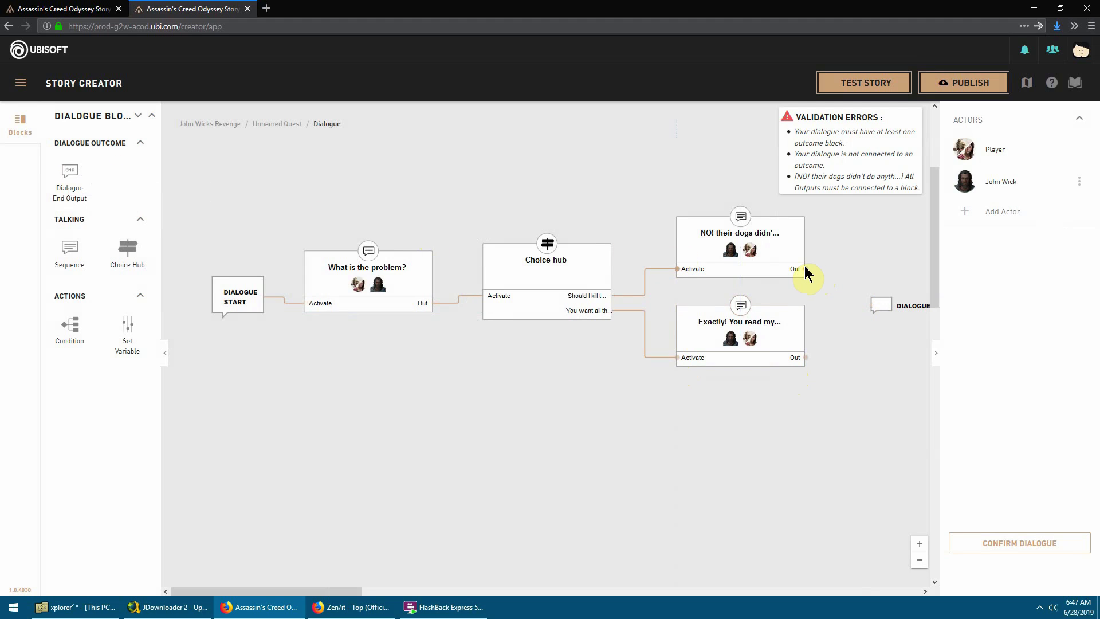
{"action": "left_click_drag", "start_coordinate": [804, 269], "coordinate": [871, 306]}
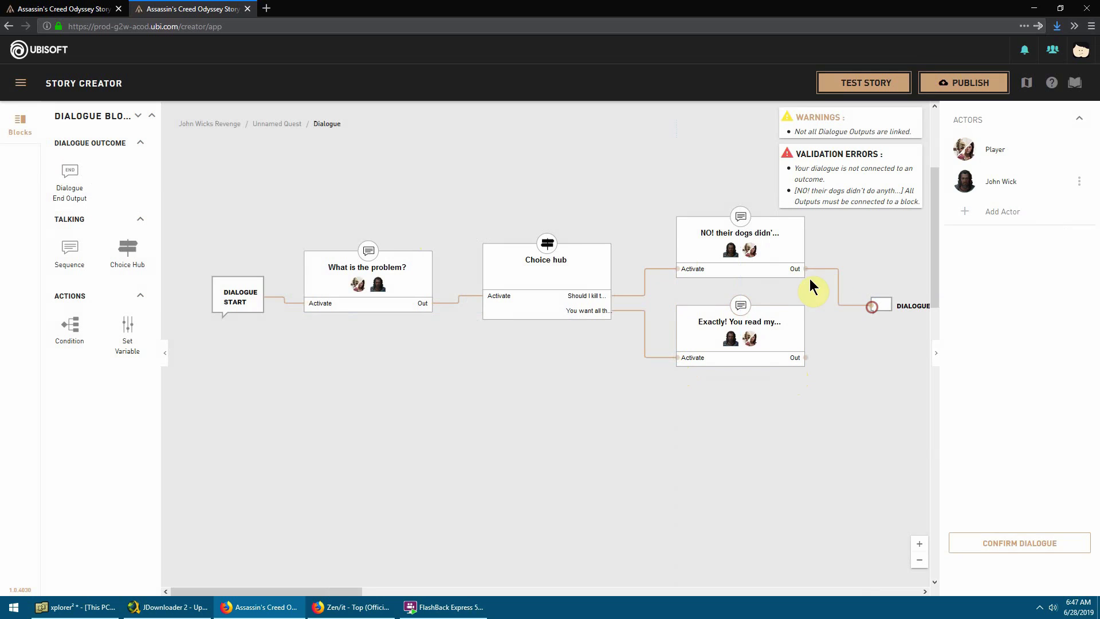
{"action": "left_click_drag", "start_coordinate": [804, 358], "coordinate": [874, 307]}
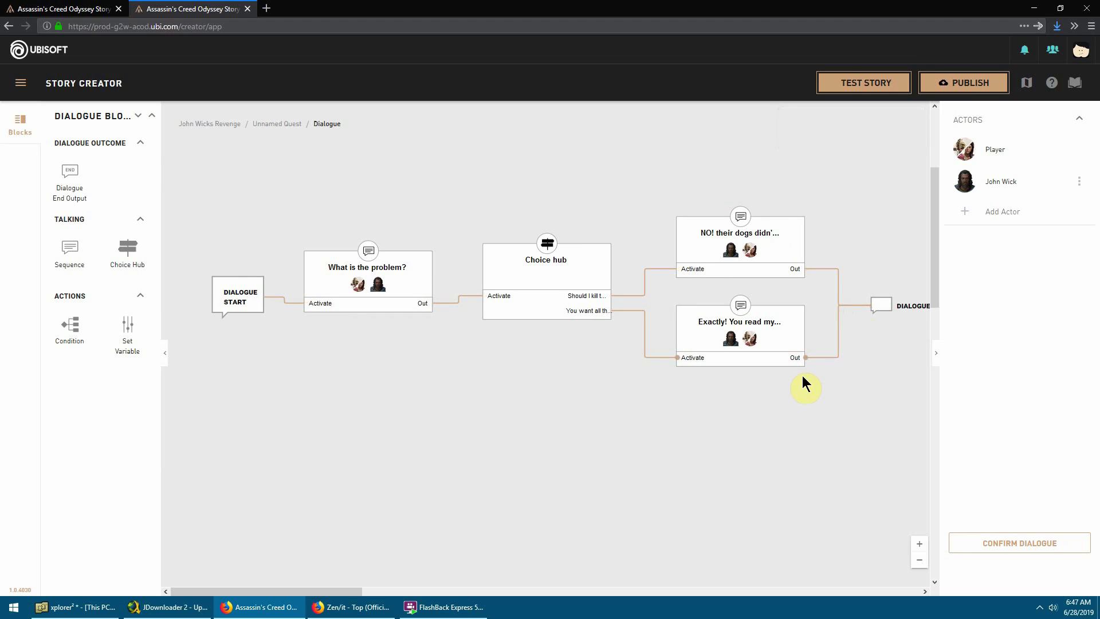
- Confirm the dialogue and its Talk Starter settings, and move the Talk Starter block level with Quest Start
{"action": "left_click", "coordinate": [999, 549]}
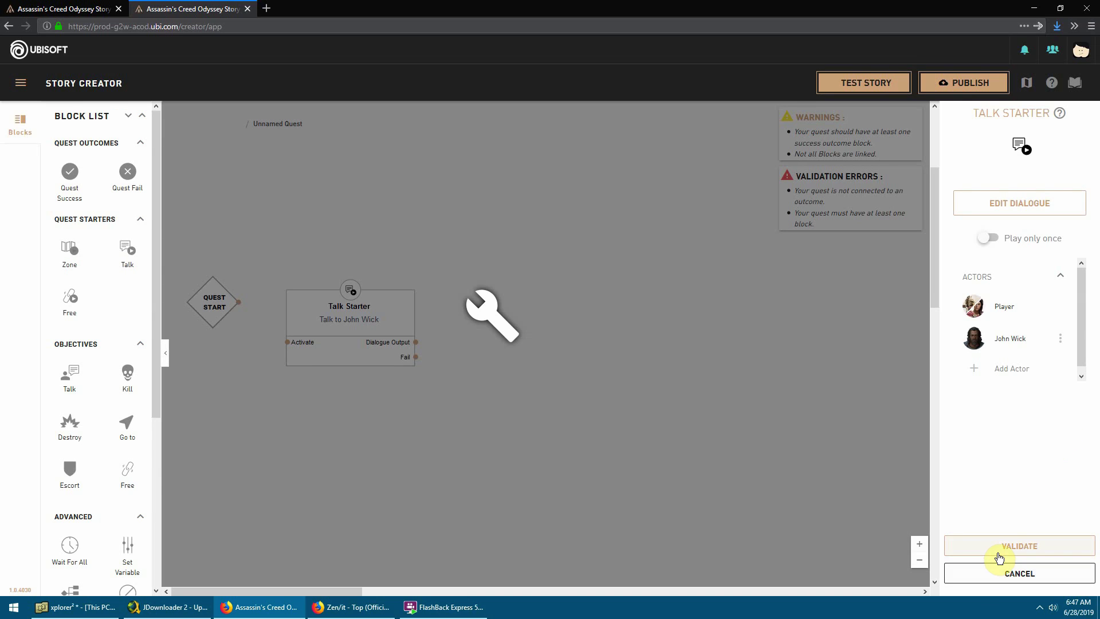
{"action": "left_click", "coordinate": [996, 548]}
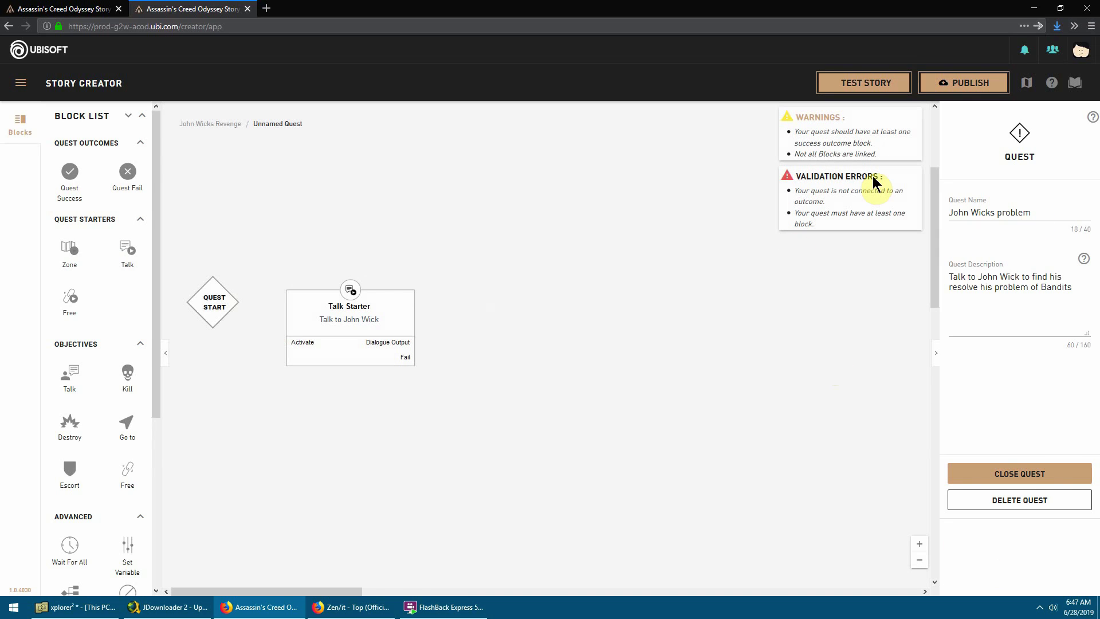
{"action": "left_click_drag", "start_coordinate": [339, 307], "coordinate": [344, 263]}
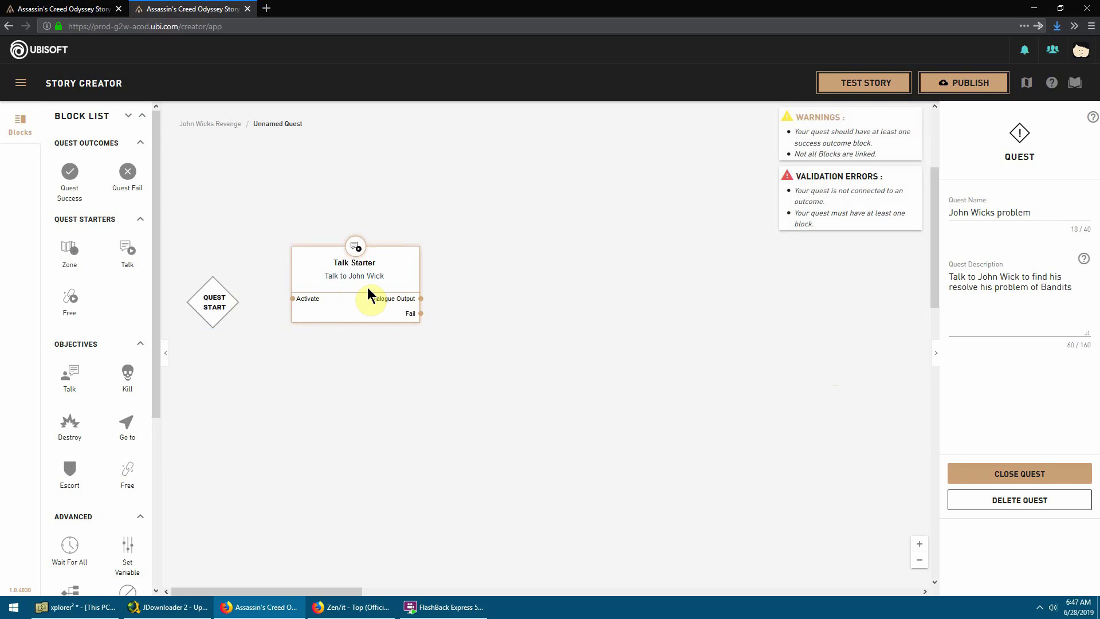
- Link Quest Start to the Talk Starter and add a Kill Objective titled "Kill the Bandit Leader"
{"action": "left_click_drag", "start_coordinate": [237, 302], "coordinate": [292, 299]}
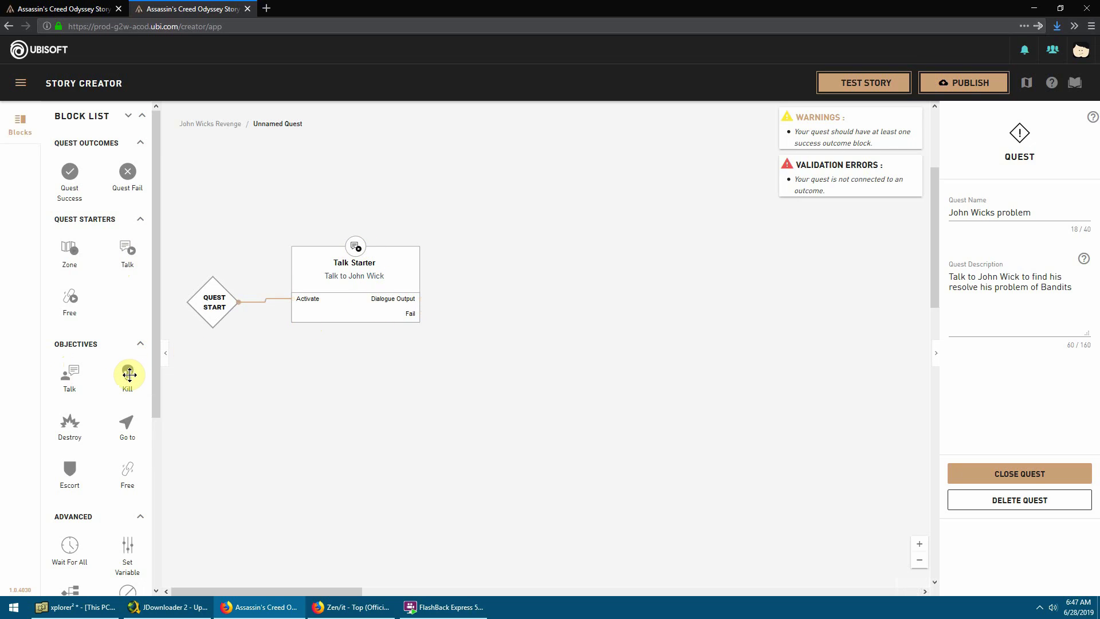
{"action": "left_click_drag", "start_coordinate": [128, 374], "coordinate": [524, 271]}
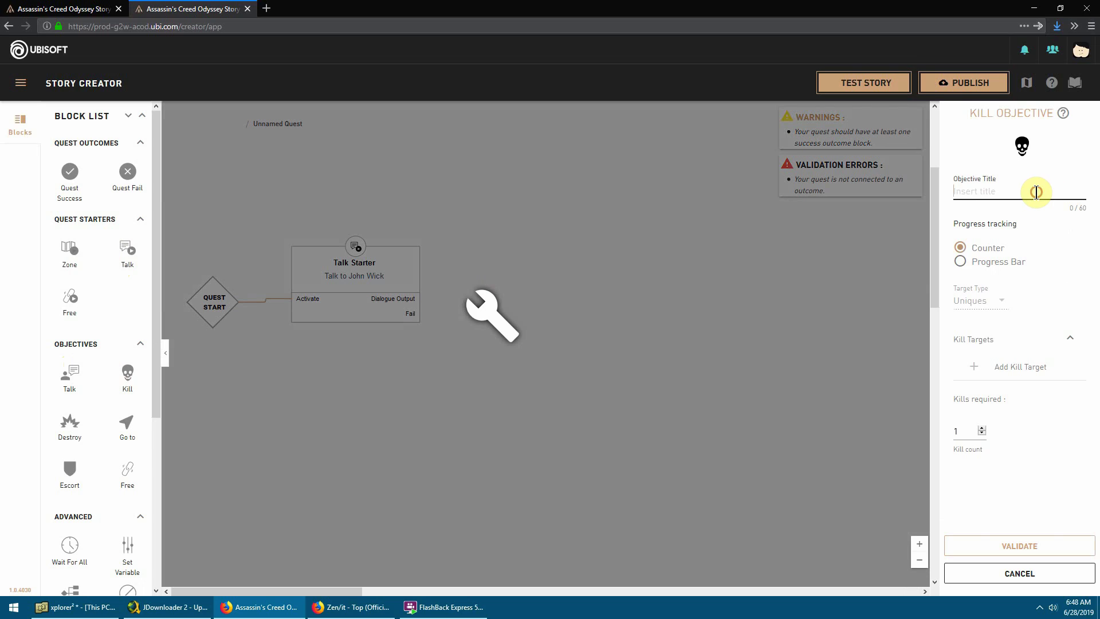
{"action": "type", "text": "Kill the Bandit Leader"}
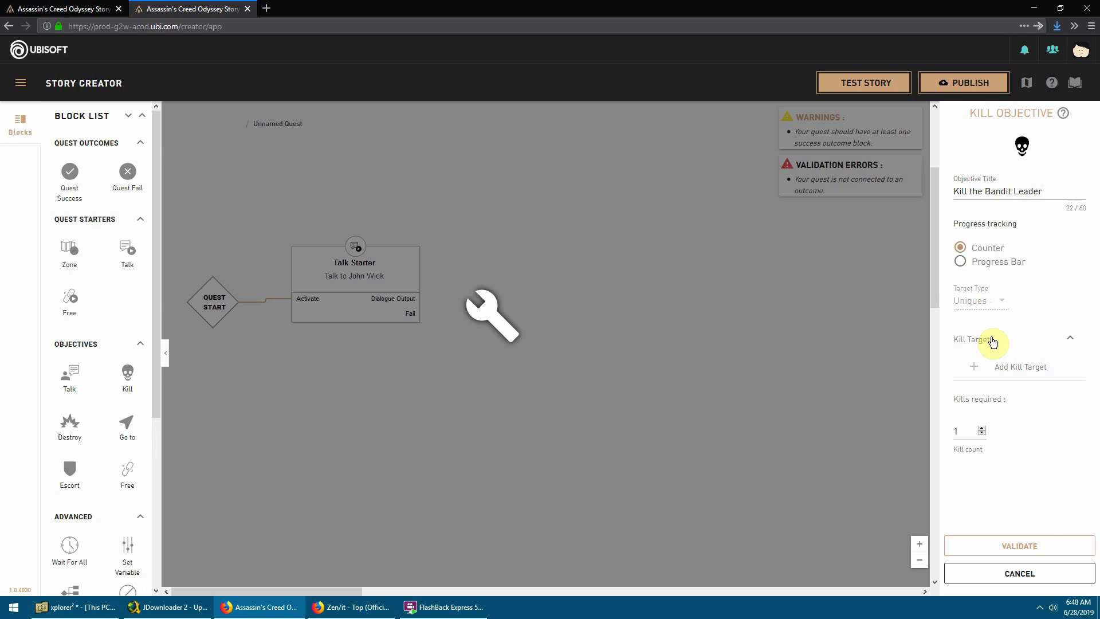
- Create a new kill target character from The Cyclops of Kephallonia template
{"action": "left_click", "coordinate": [1001, 375]}
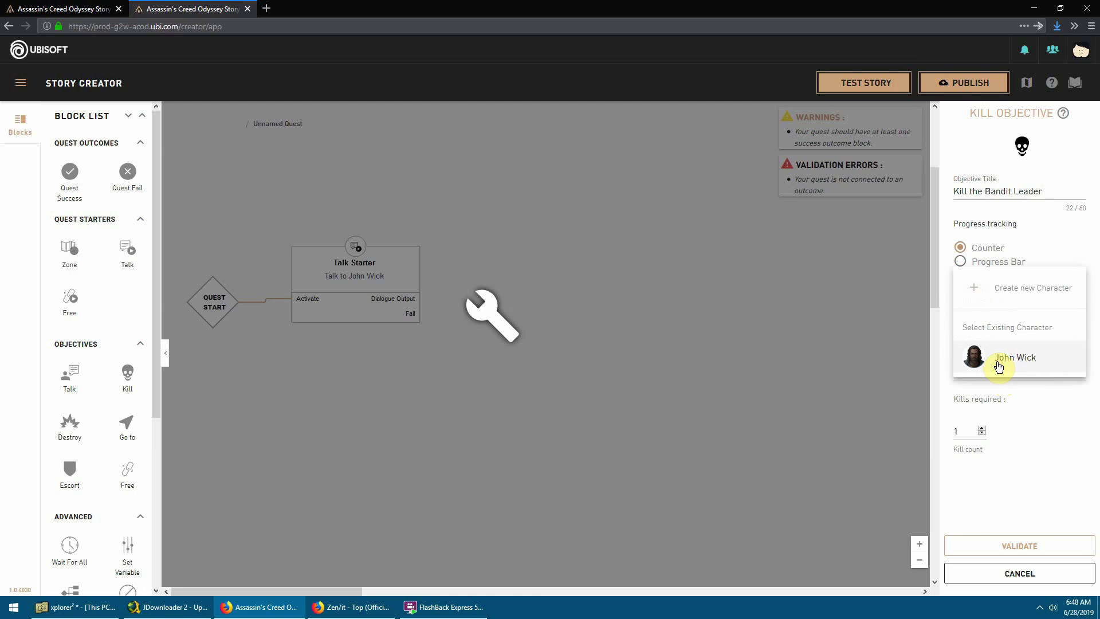
{"action": "left_click", "coordinate": [1026, 292]}
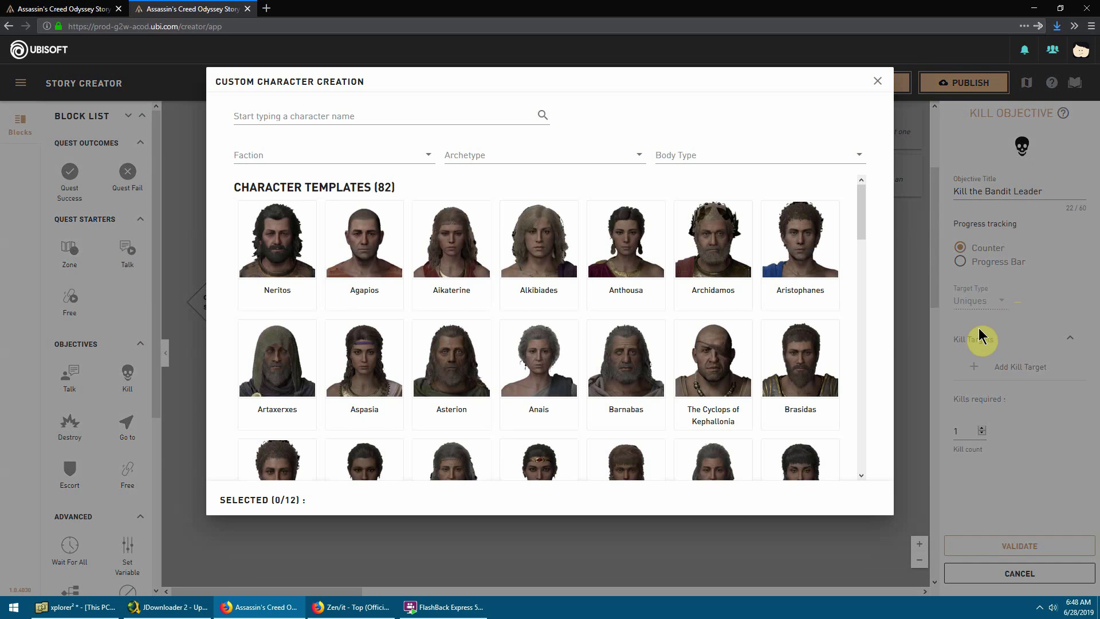
{"action": "left_click", "coordinate": [713, 360]}
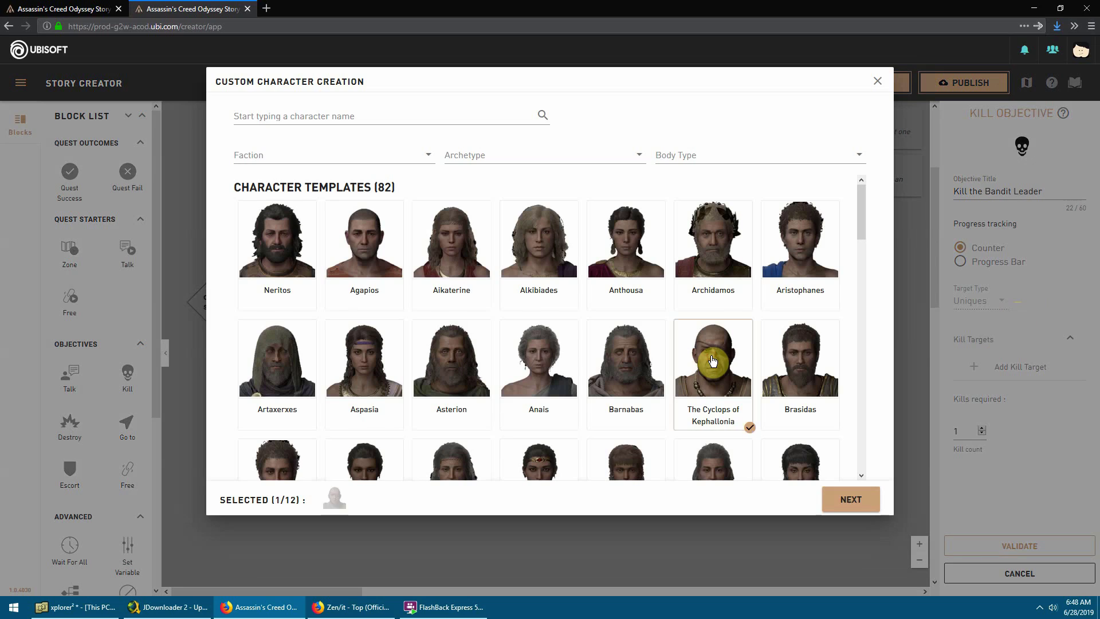
{"action": "left_click", "coordinate": [844, 503]}
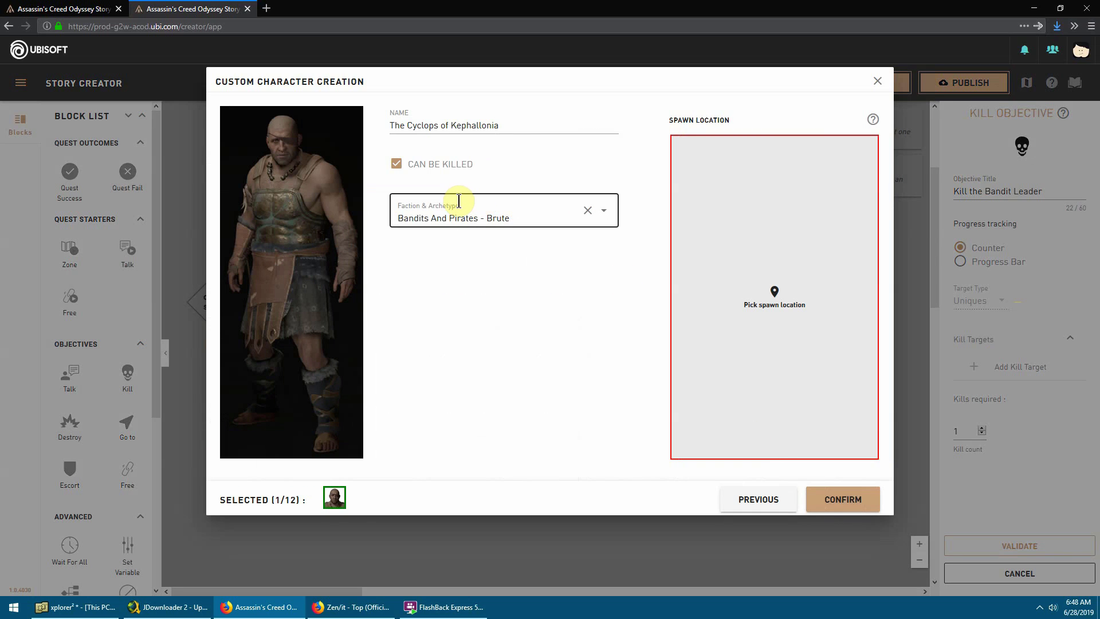
- Name the new character "Dog Killer" and keep the Bandits And Pirates - Brute faction and archetype
{"action": "left_click_drag", "start_coordinate": [520, 121], "coordinate": [319, 129]}
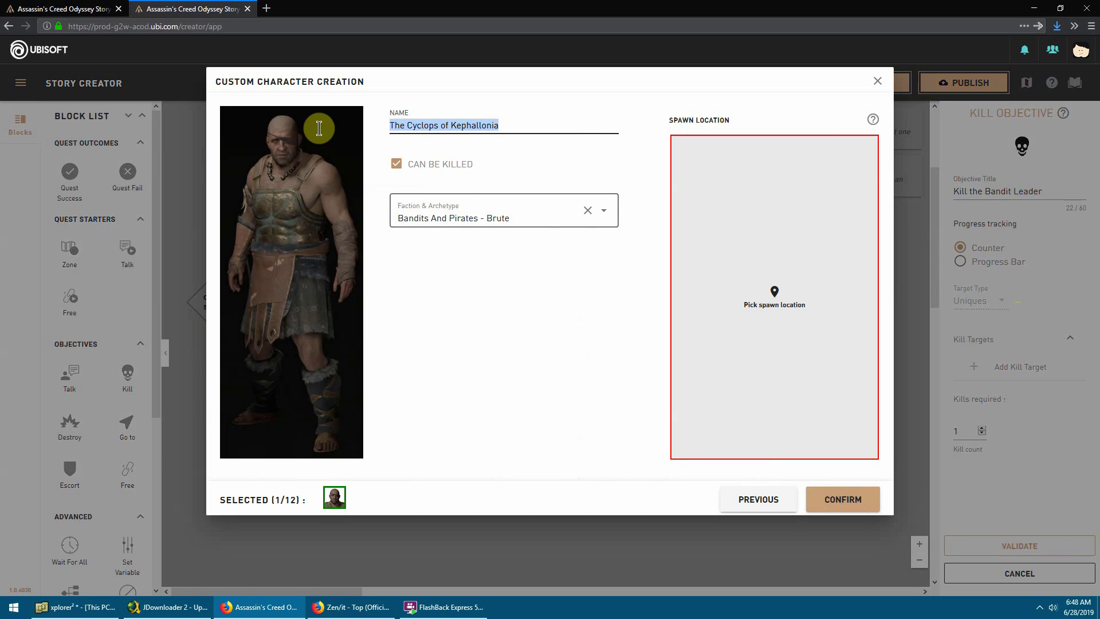
{"action": "type", "text": "Dog Killed"}
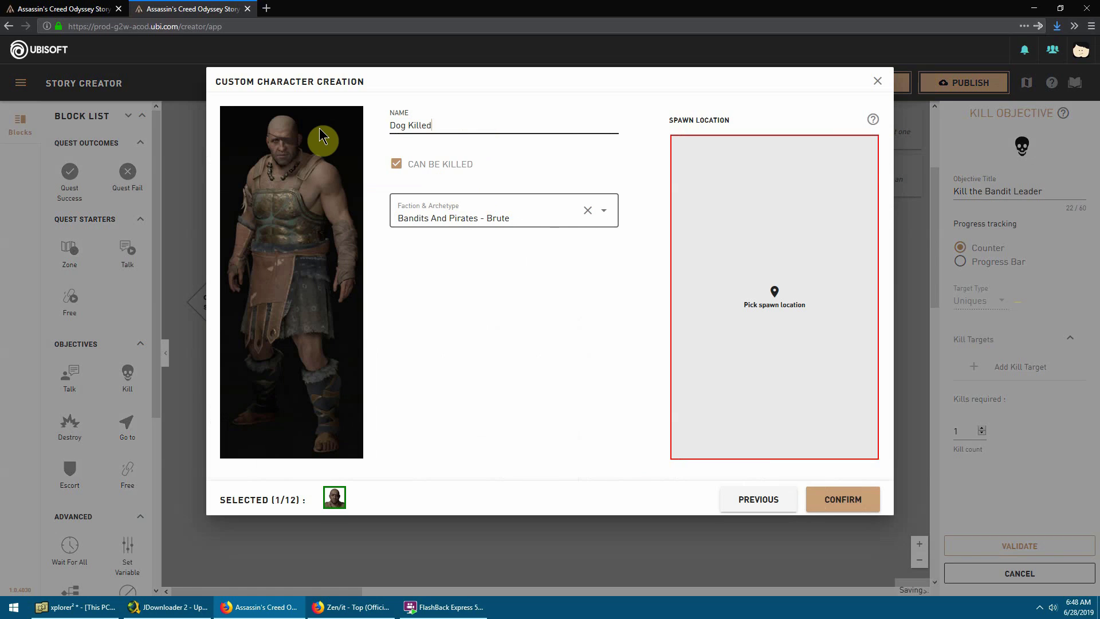
{"action": "key", "text": "BackSpace"}
{"action": "type", "text": "r"}
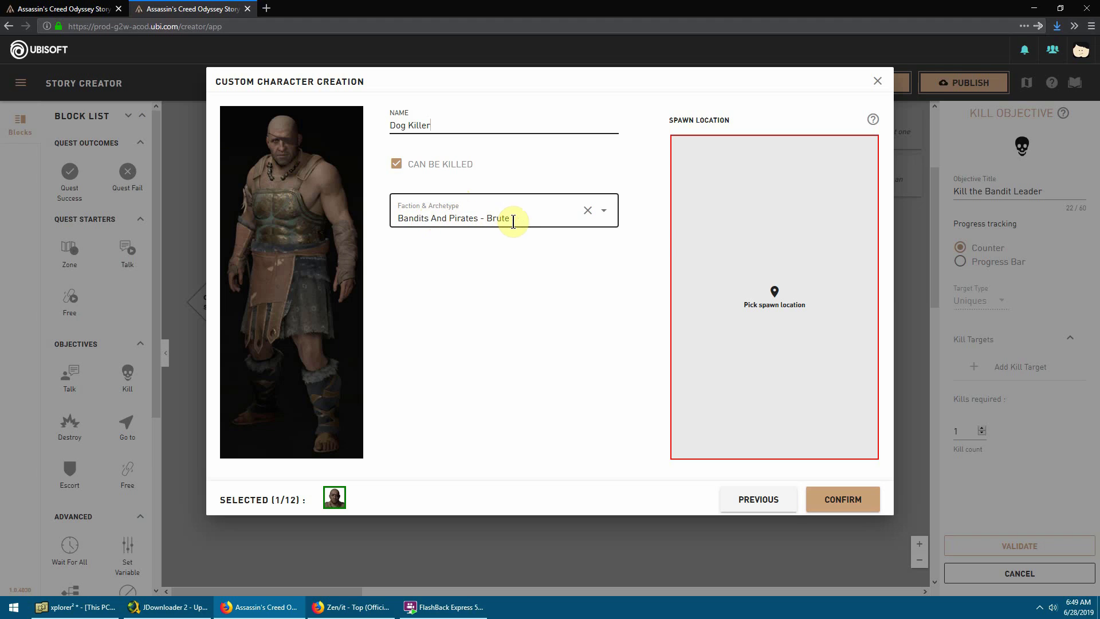
{"action": "left_click", "coordinate": [601, 210]}
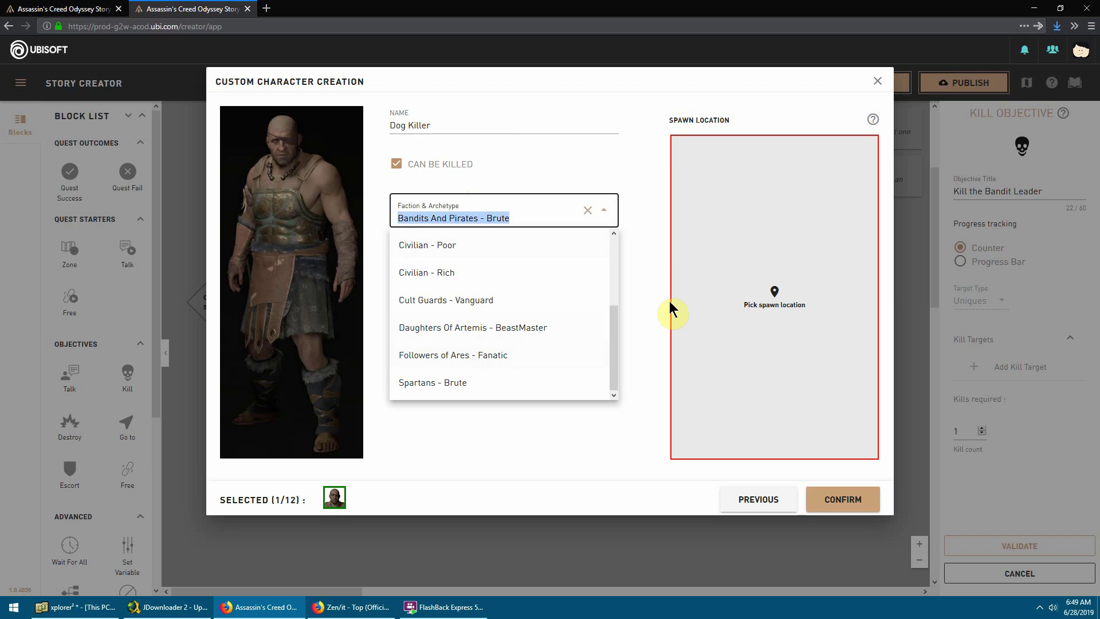
{"action": "left_click", "coordinate": [651, 264]}
- Set the Dog Killer's spawn location to the bandit spot beside the walls west of the city, at about X -2436.9, Y 1314.6
{"action": "left_click", "coordinate": [773, 293]}
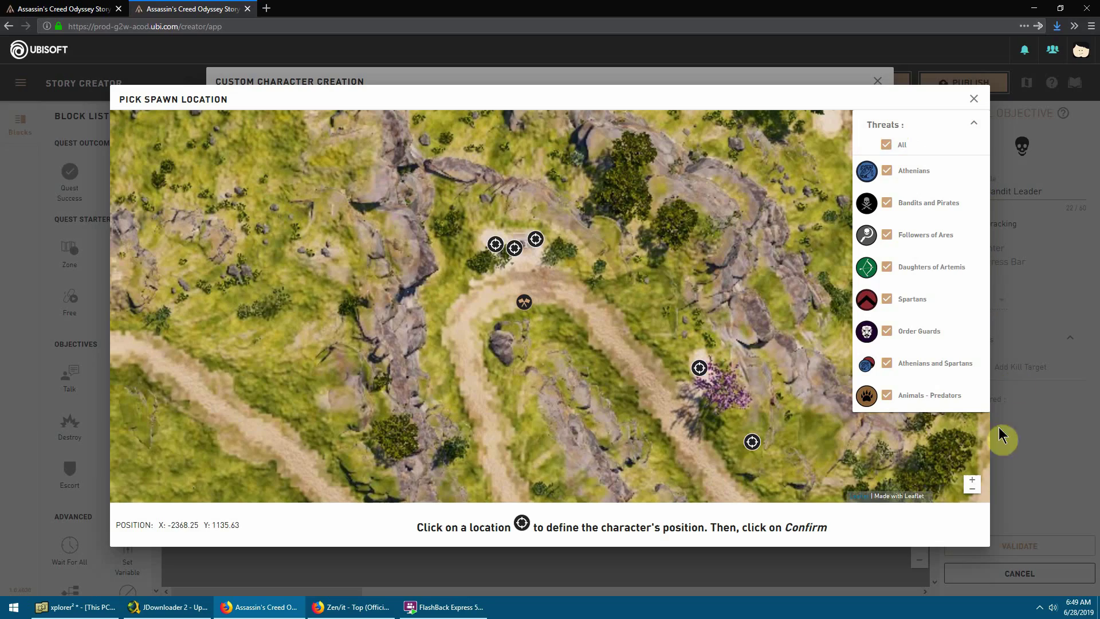
{"action": "left_click", "coordinate": [972, 490]}
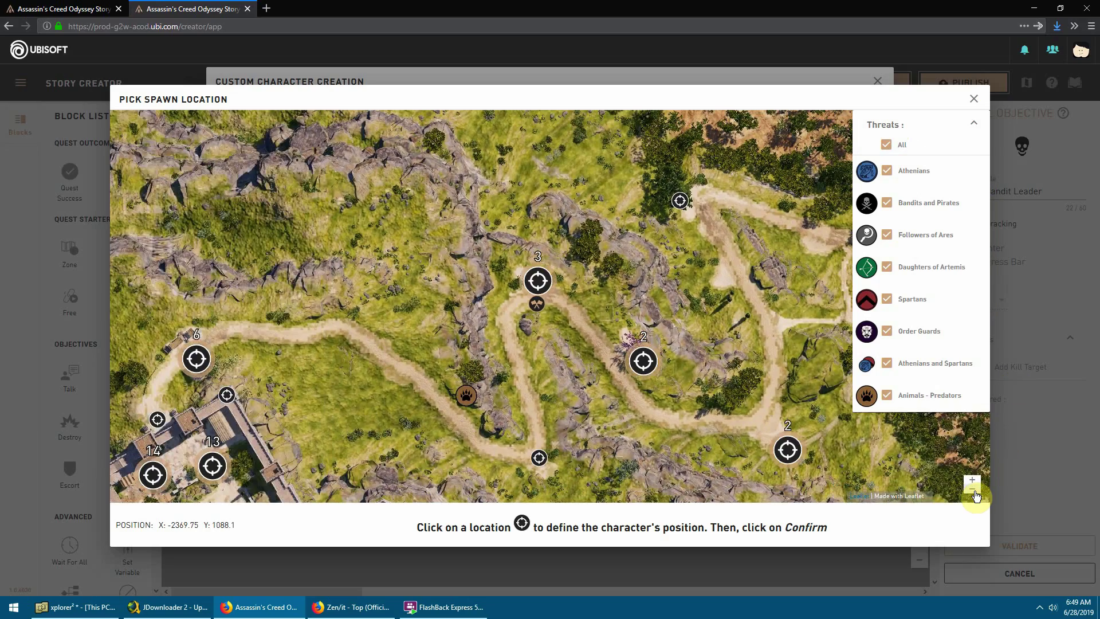
{"action": "left_click", "coordinate": [973, 491]}
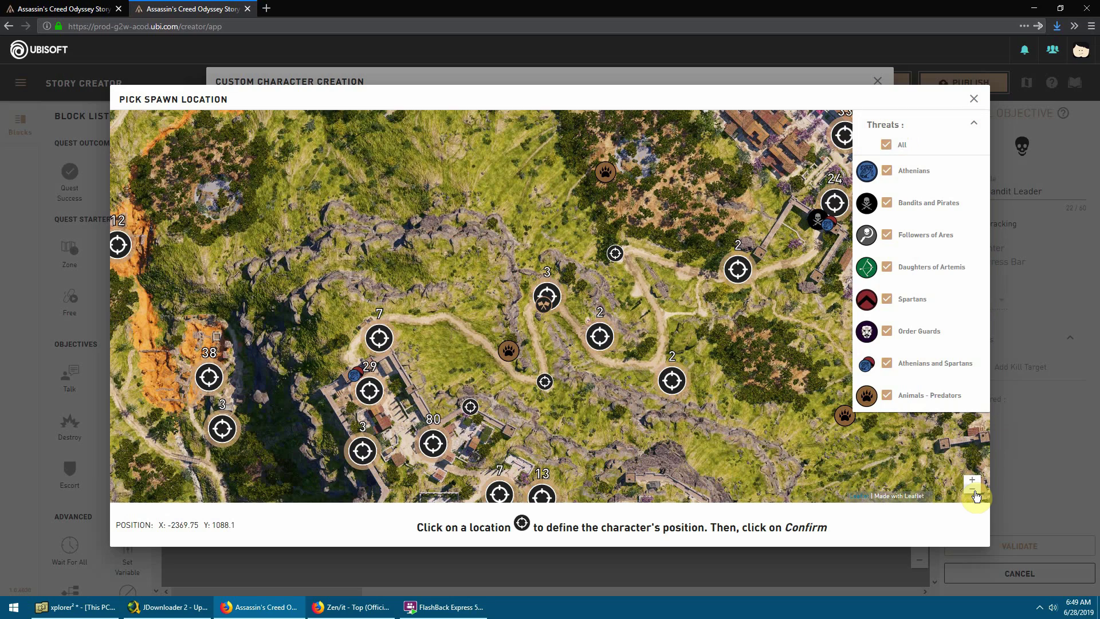
{"action": "left_click_drag", "start_coordinate": [758, 398], "coordinate": [609, 417]}
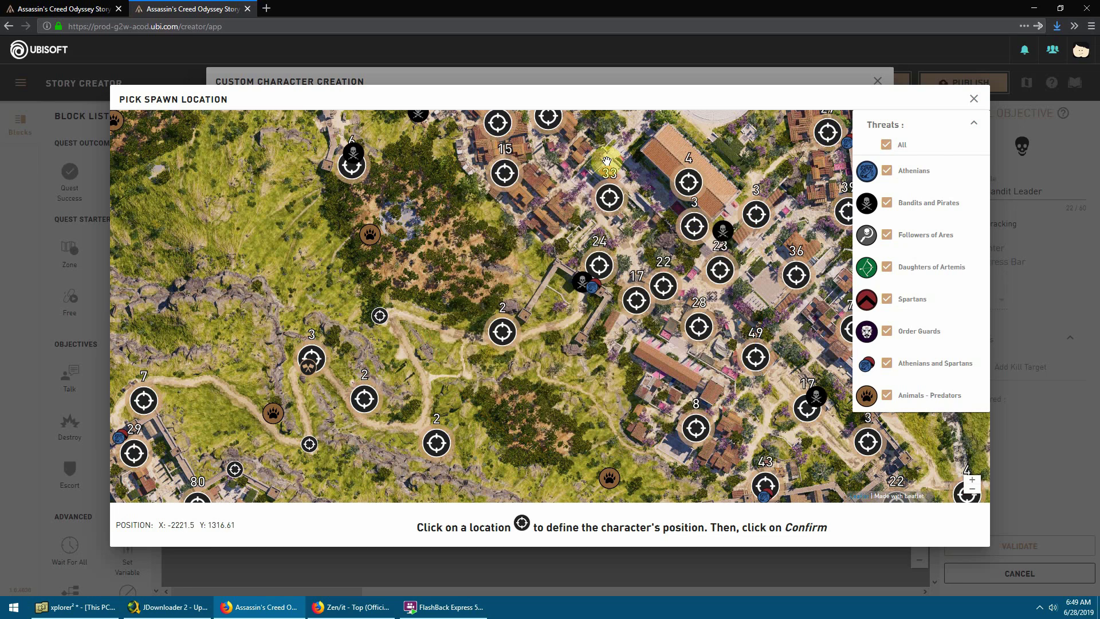
{"action": "left_click_drag", "start_coordinate": [424, 274], "coordinate": [581, 380]}
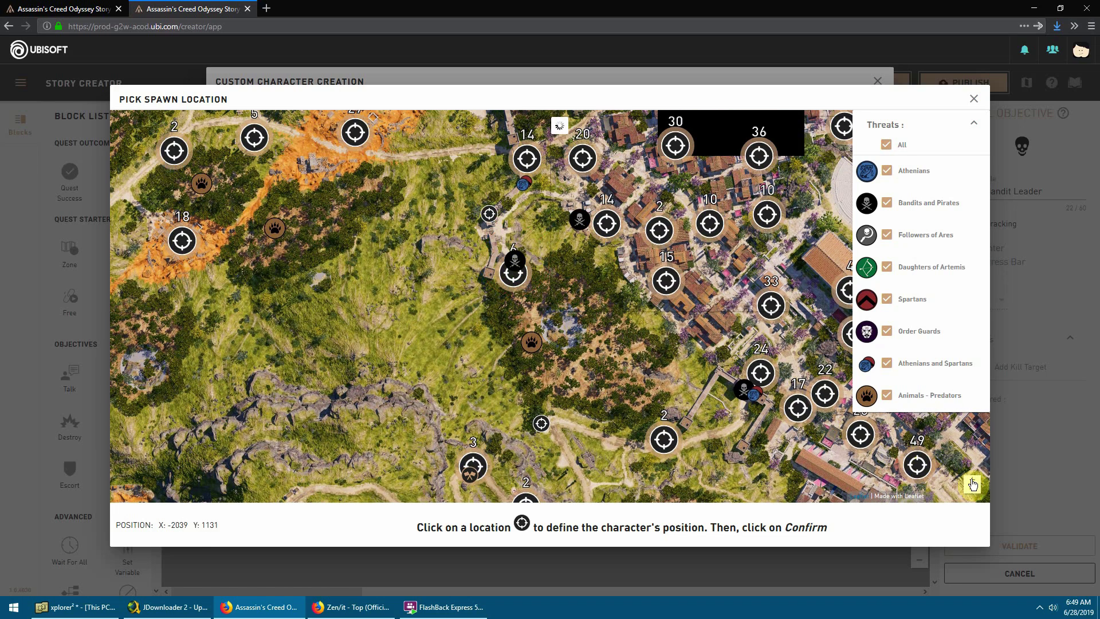
{"action": "left_click", "coordinate": [972, 481]}
{"action": "left_click", "coordinate": [972, 481]}
{"action": "left_click_drag", "start_coordinate": [471, 336], "coordinate": [495, 443]}
{"action": "mouse_move", "coordinate": [480, 343]}
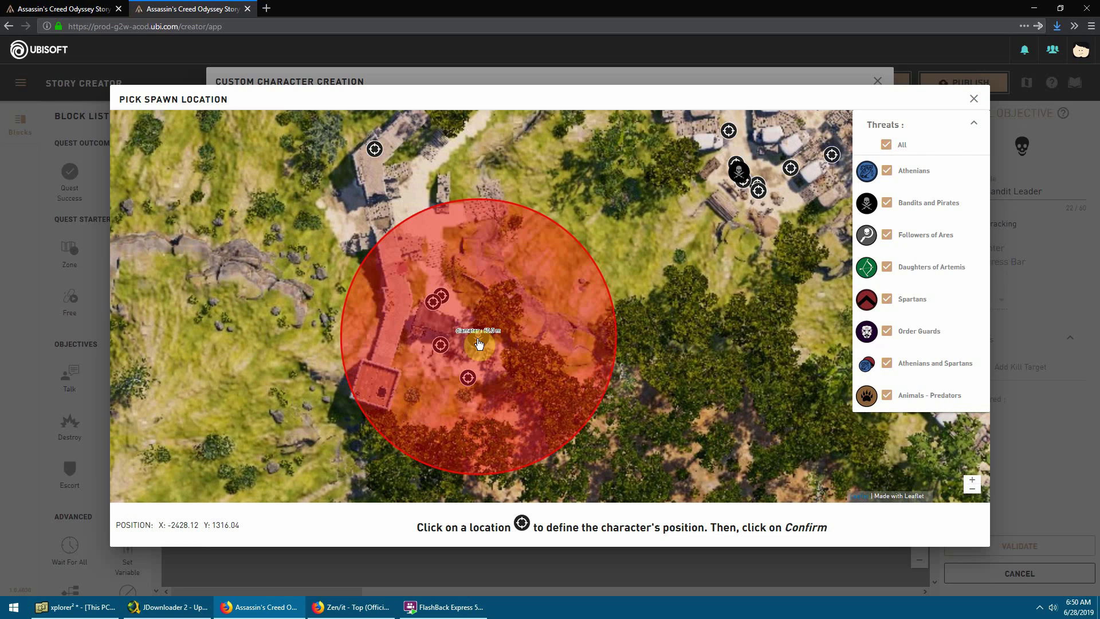
{"action": "left_click", "coordinate": [442, 347]}
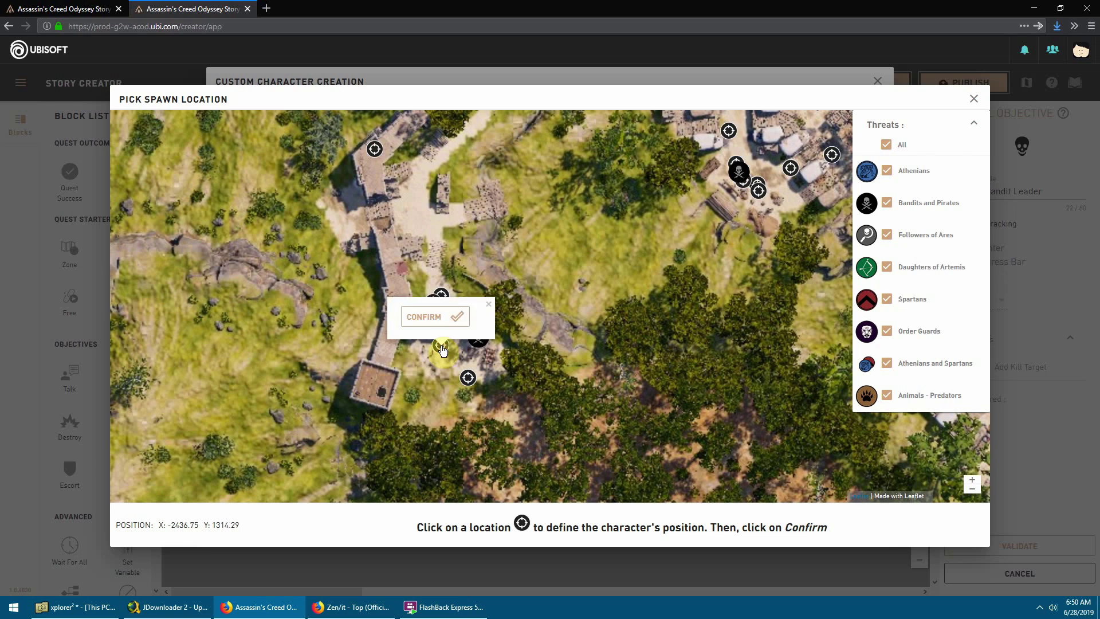
{"action": "left_click", "coordinate": [449, 311]}
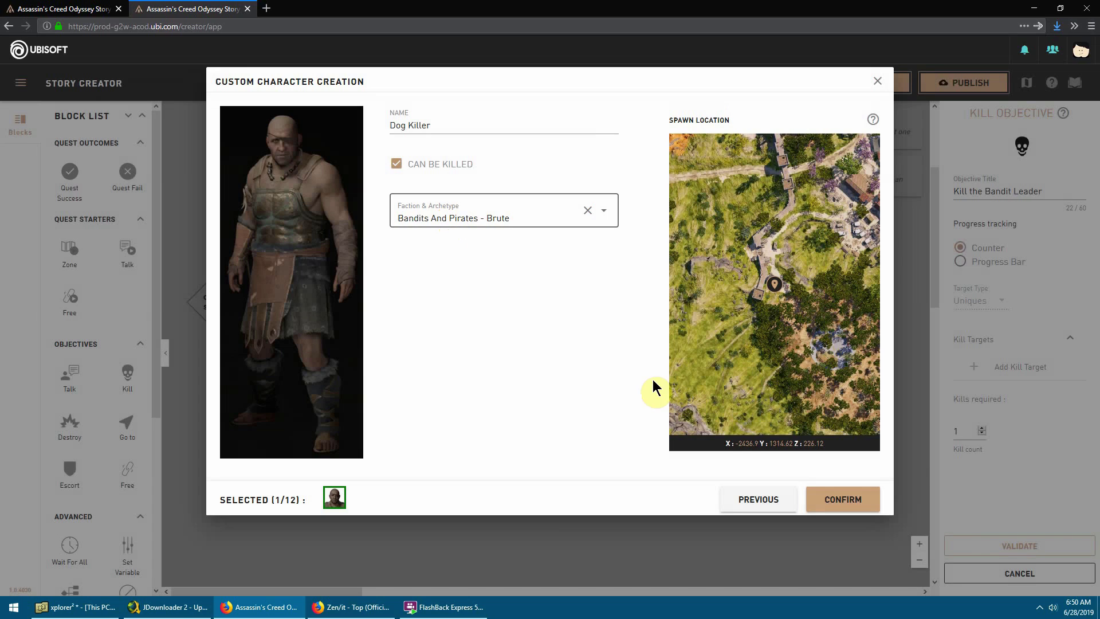
- Confirm the Dog Killer as the kill target and validate the Kill Objective with one kill required
{"action": "left_click", "coordinate": [837, 501]}
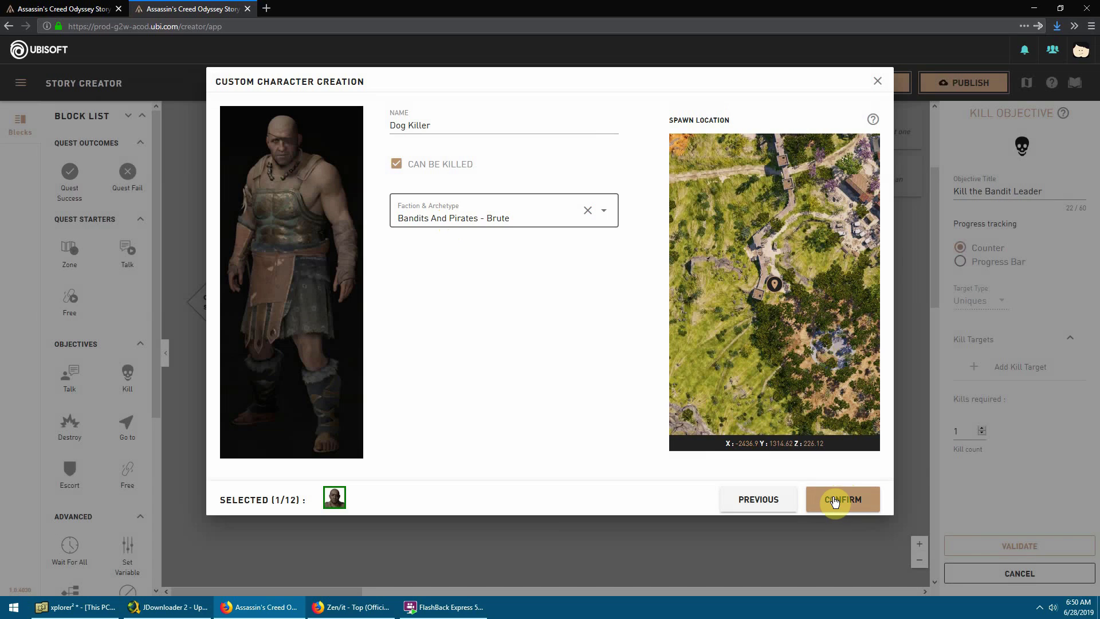
{"action": "left_click", "coordinate": [833, 501]}
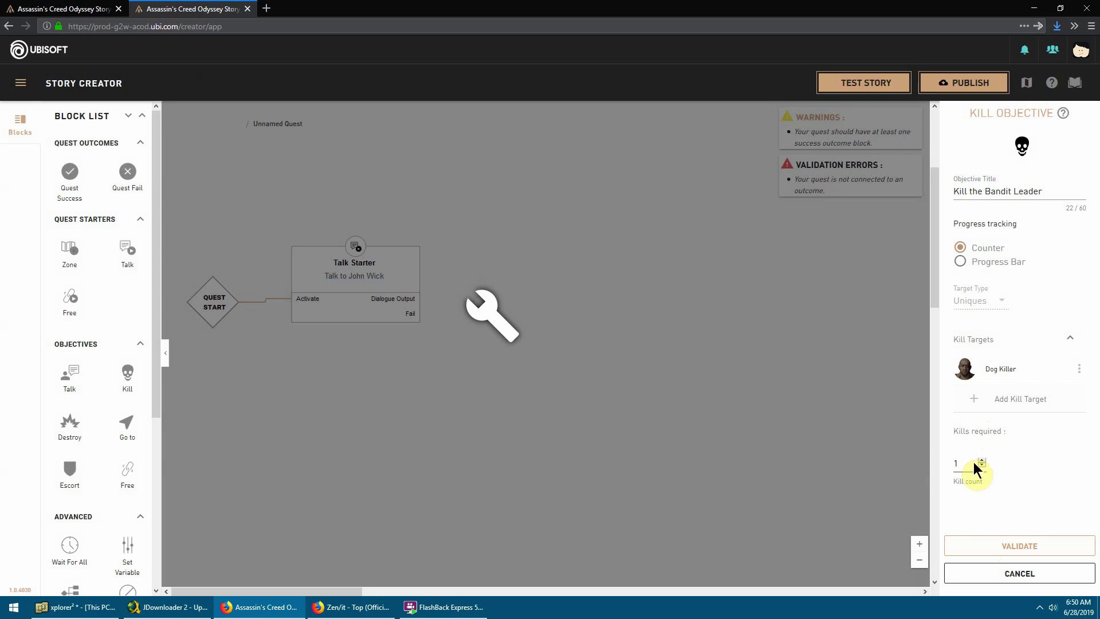
{"action": "left_click", "coordinate": [970, 552]}
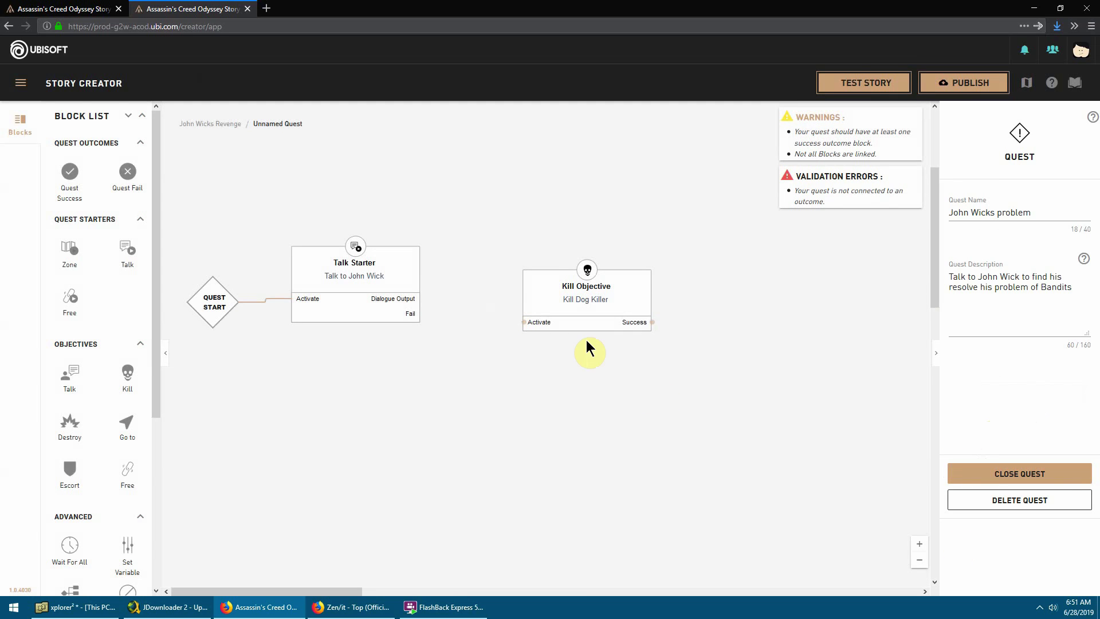
- Align the Kill Objective with the Talk Starter and link the starter's Dialogue Output and Fail outputs to it
{"action": "left_click_drag", "start_coordinate": [565, 290], "coordinate": [538, 270]}
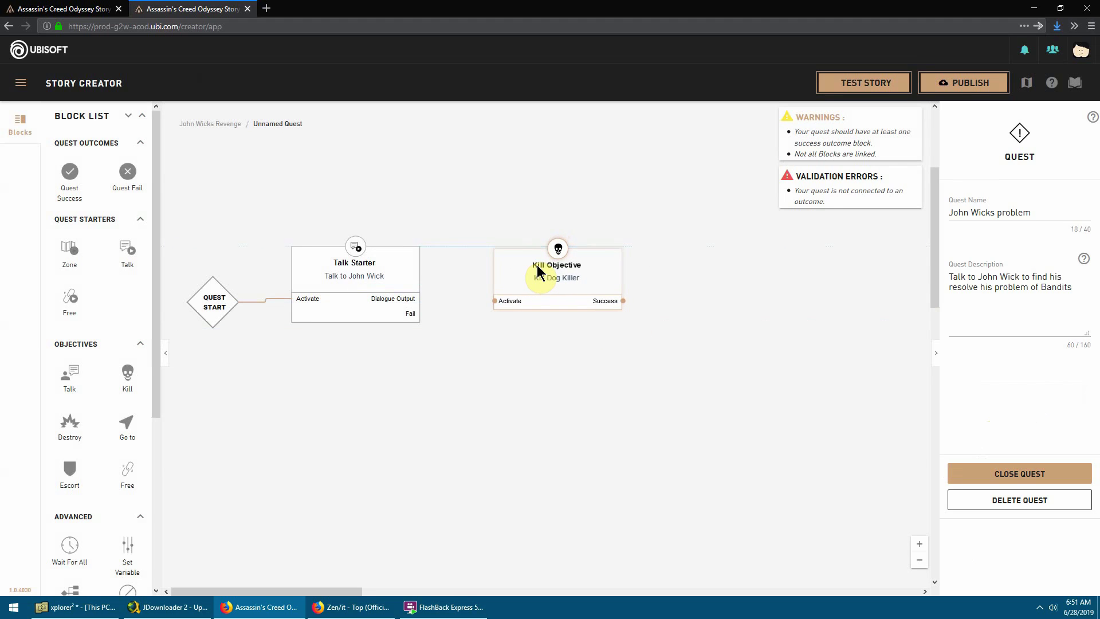
{"action": "left_click_drag", "start_coordinate": [422, 299], "coordinate": [494, 303]}
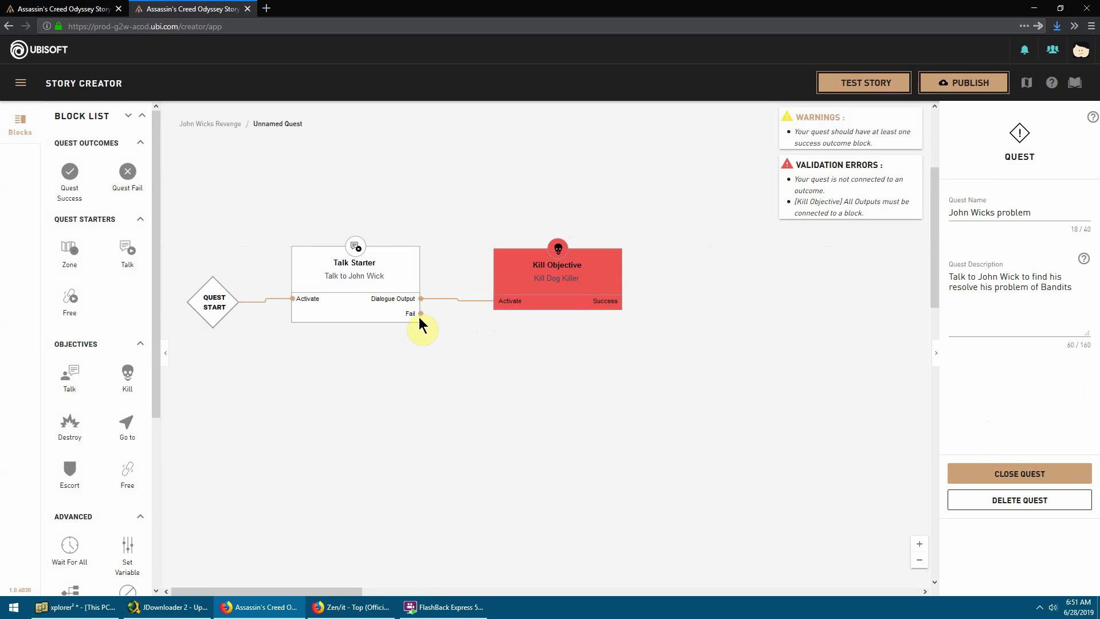
{"action": "left_click_drag", "start_coordinate": [420, 313], "coordinate": [494, 300]}
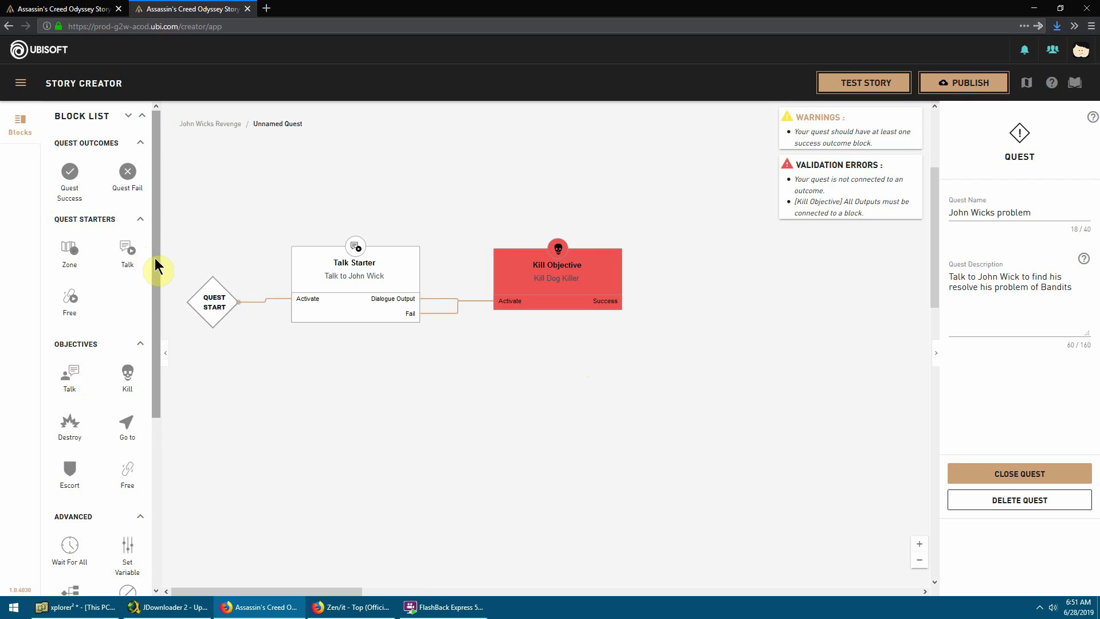
- Add a Talk Objective after the Kill Objective, titled "Report back to John Wick", with John Wick as its actor
{"action": "left_click_drag", "start_coordinate": [74, 373], "coordinate": [753, 304]}
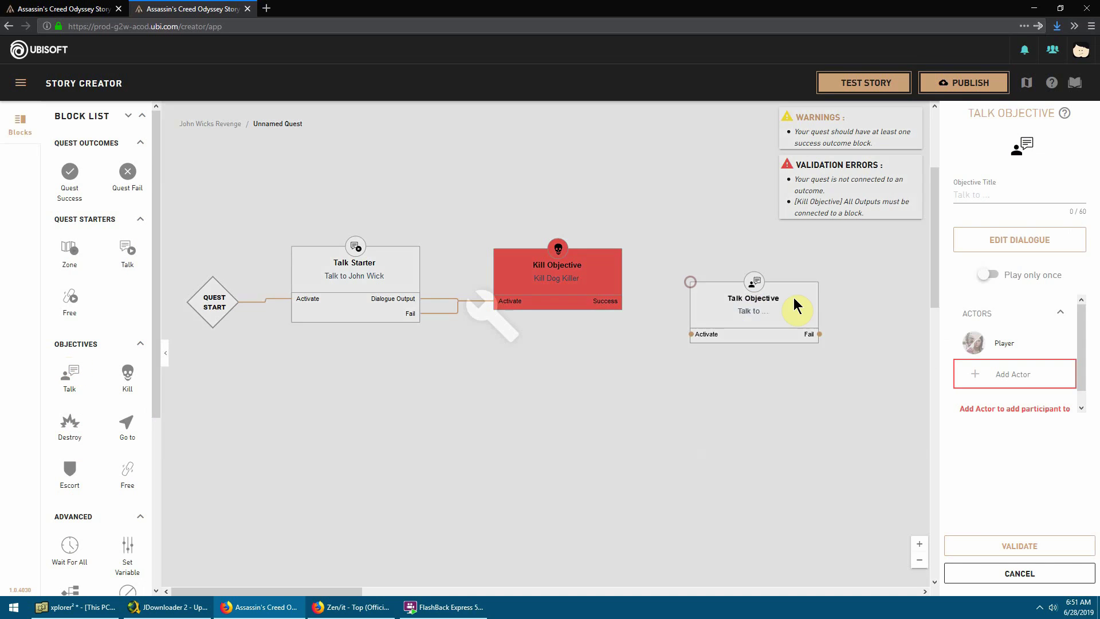
{"action": "left_click", "coordinate": [991, 227]}
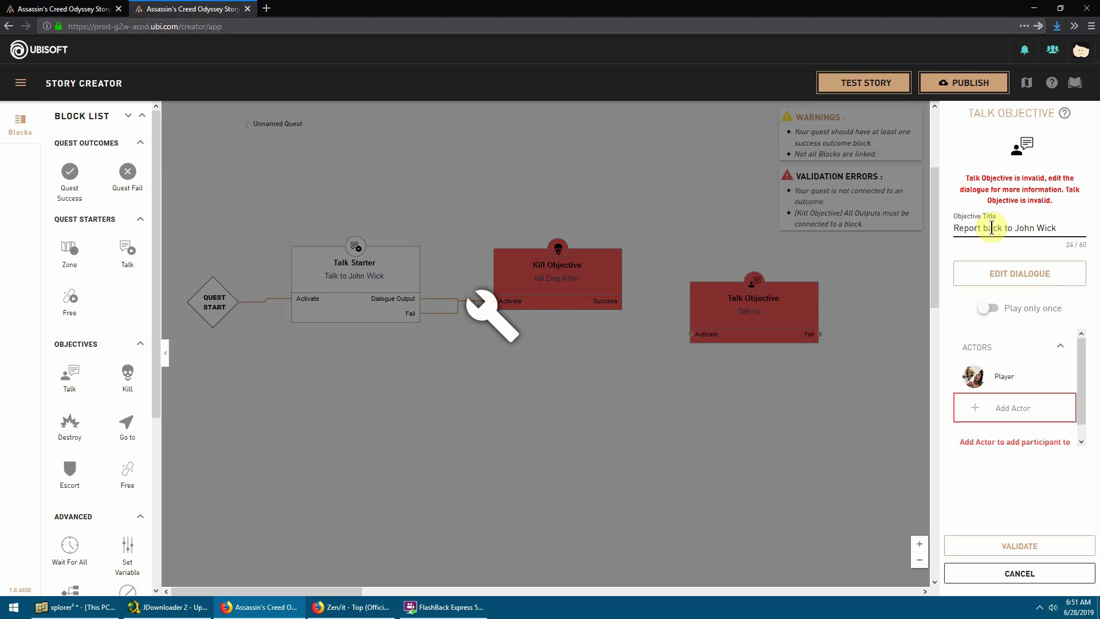
{"action": "left_click", "coordinate": [1014, 410]}
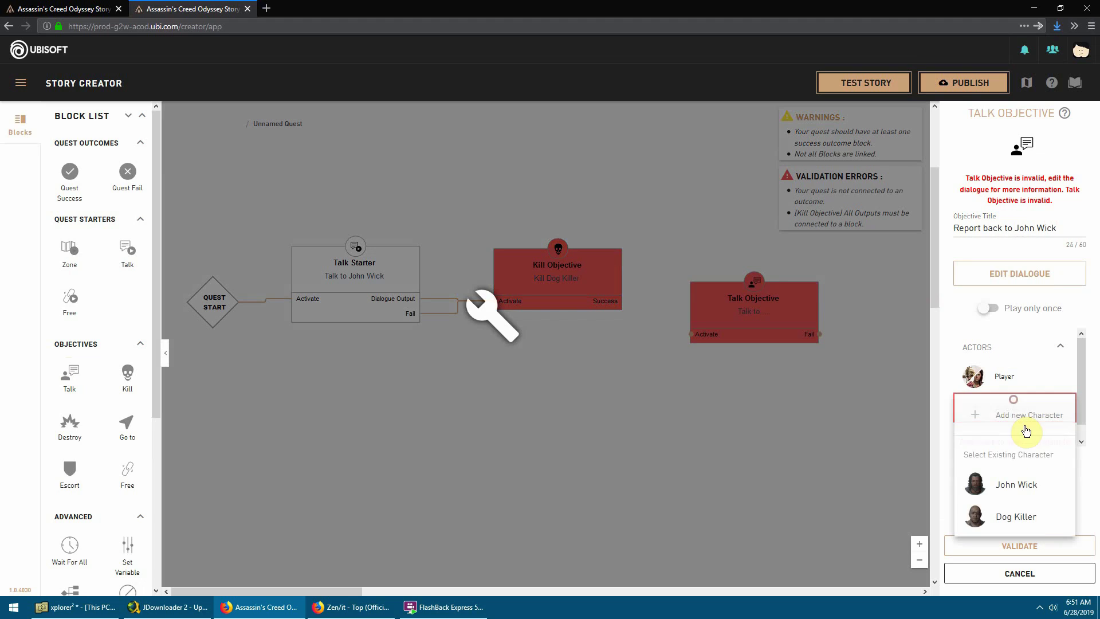
{"action": "left_click", "coordinate": [1001, 484]}
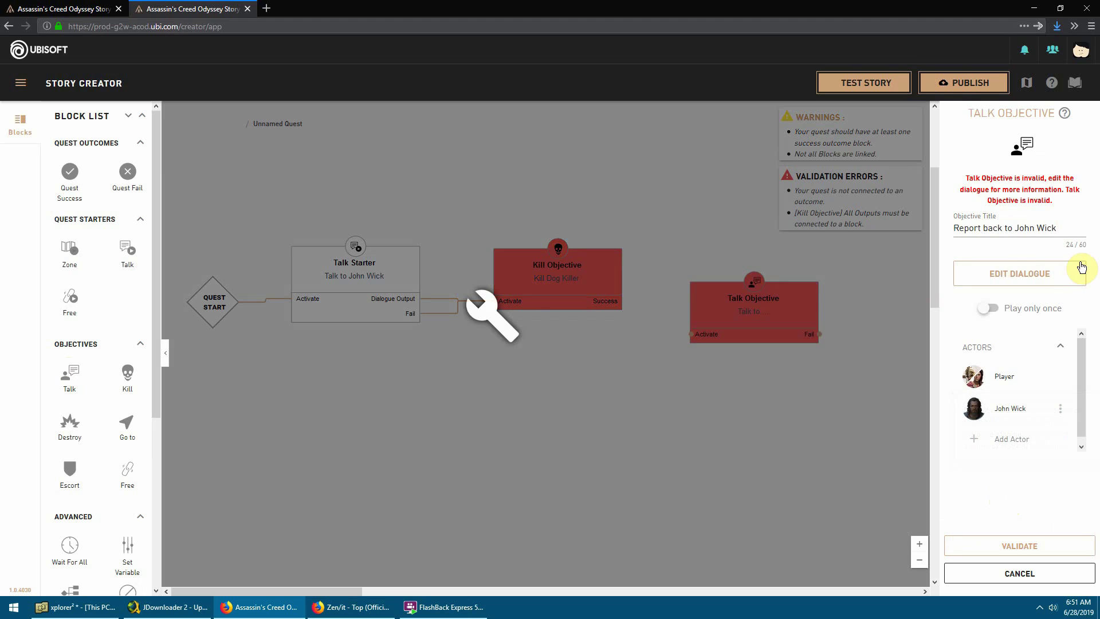
- Add a sequence to the Talk Objective's dialogue with the player line "The Job is done"
{"action": "left_click", "coordinate": [1011, 269]}
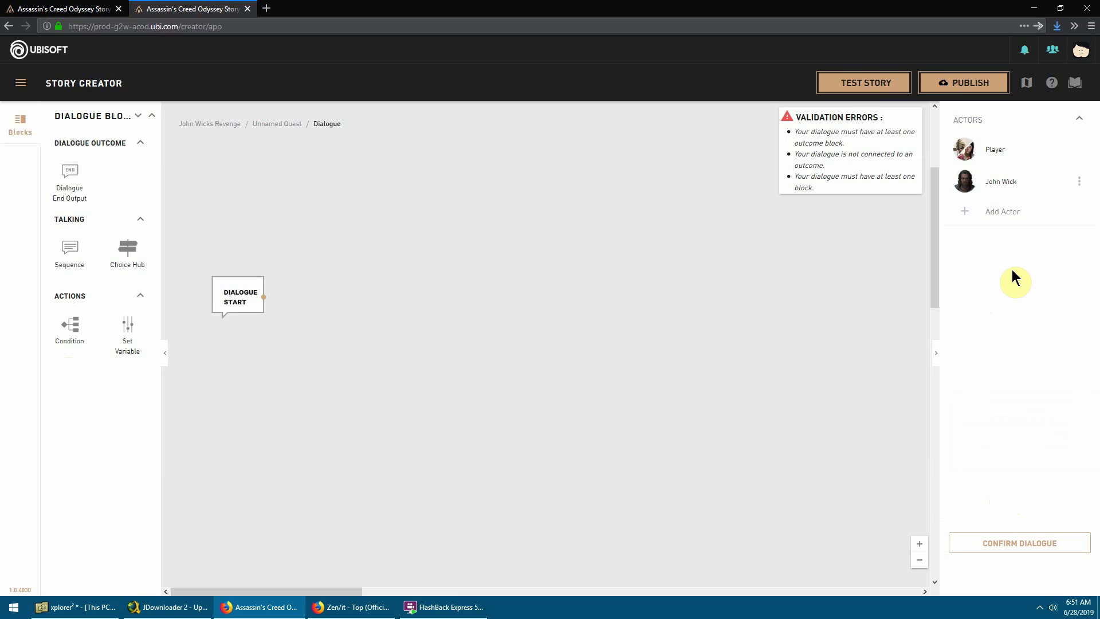
{"action": "left_click_drag", "start_coordinate": [67, 246], "coordinate": [336, 310]}
{"action": "left_click", "coordinate": [957, 206]}
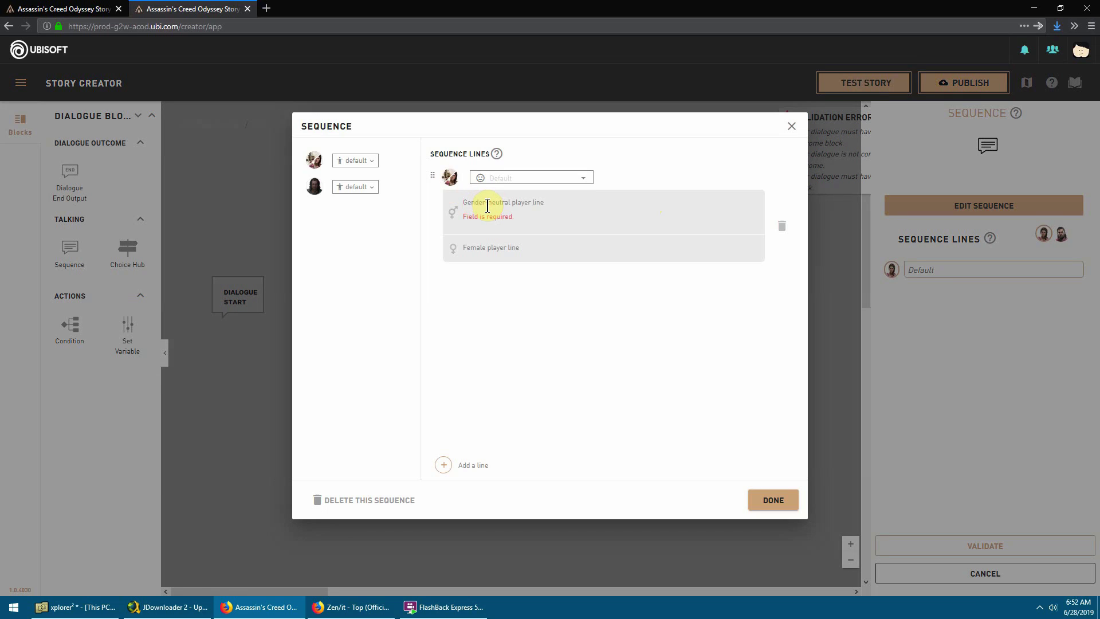
{"action": "left_click", "coordinate": [487, 205]}
{"action": "type", "text": "The Job is done"}
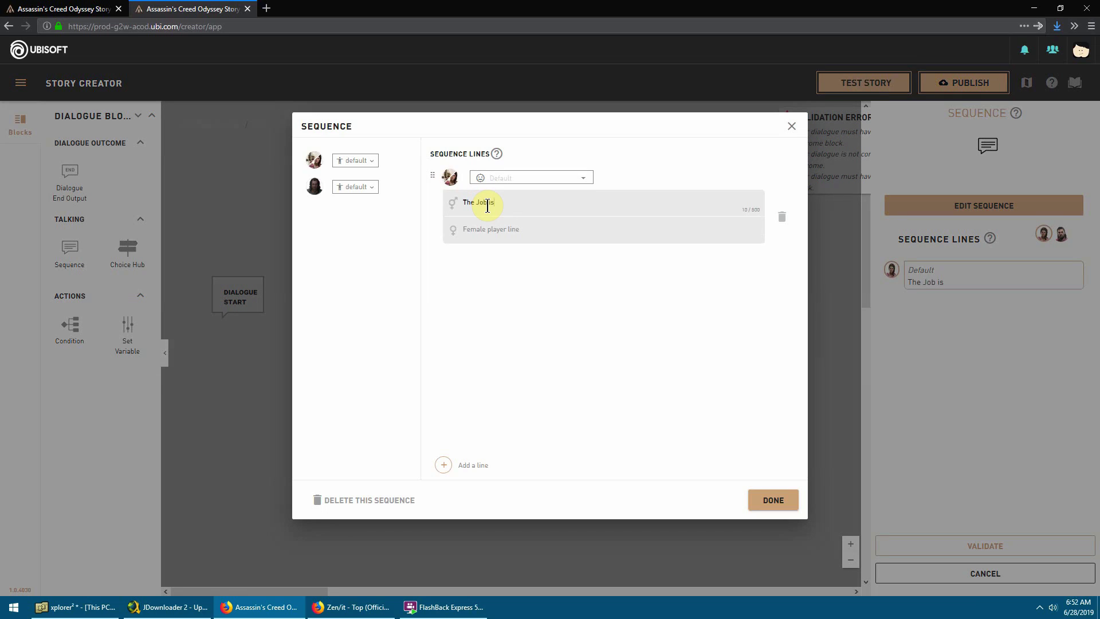
- Add John Wick's reply "Thank you very much." below the player's line and validate the sequence
{"action": "left_click", "coordinate": [462, 458]}
{"action": "left_click", "coordinate": [452, 271]}
{"action": "left_click", "coordinate": [484, 296]}
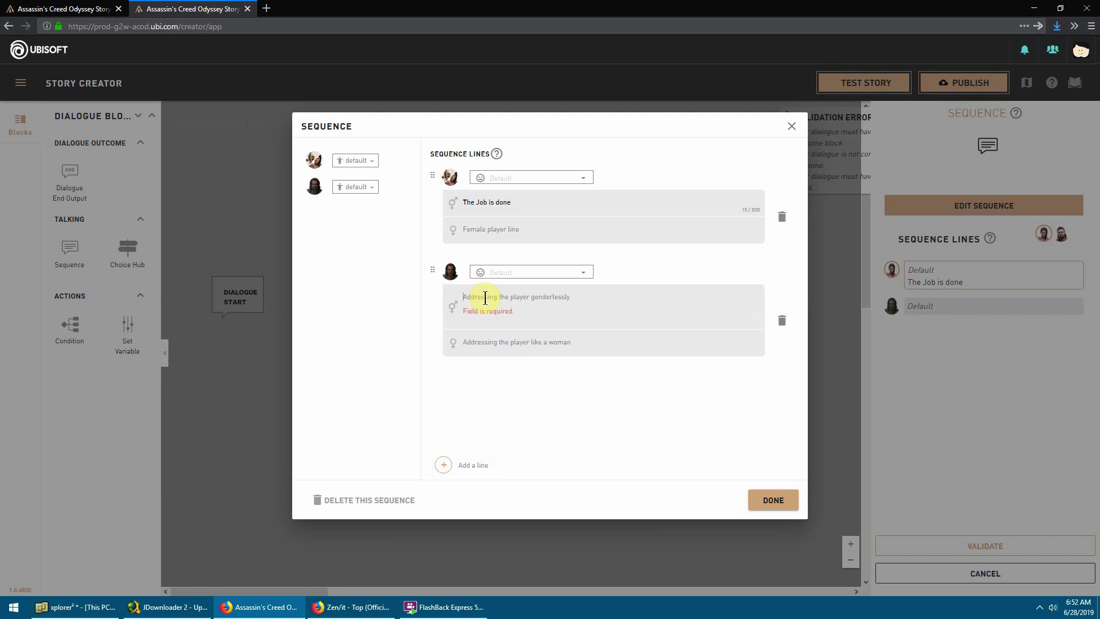
{"action": "type", "text": "Thank you very much."}
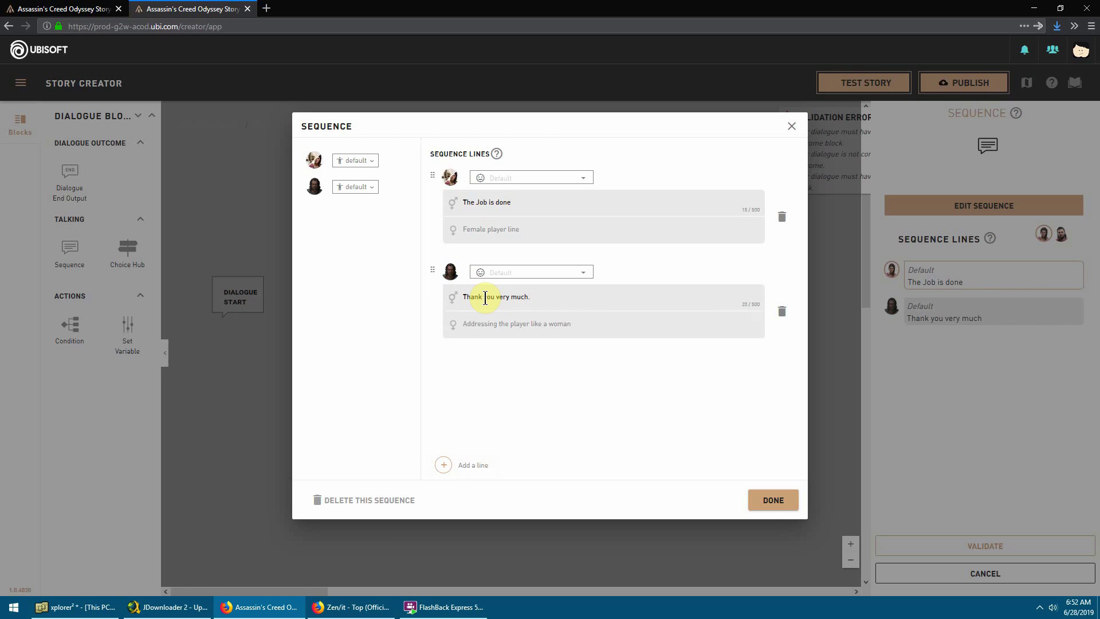
{"action": "left_click", "coordinate": [772, 500]}
{"action": "left_click", "coordinate": [968, 545]}
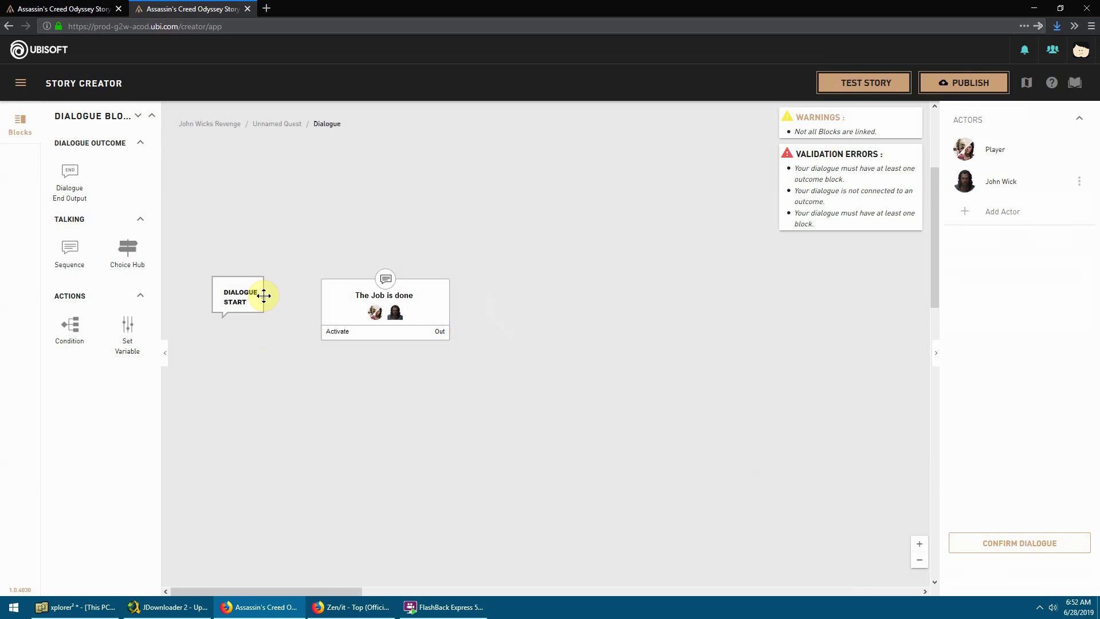
- Link the Dialogue Start through the "The Job is done" sequence to a new Dialogue End Output, then confirm the dialogue and validate the Talk Objective
{"action": "left_click_drag", "start_coordinate": [264, 295], "coordinate": [322, 331]}
{"action": "left_click_drag", "start_coordinate": [69, 170], "coordinate": [490, 324]}
{"action": "left_click", "coordinate": [1031, 541]}
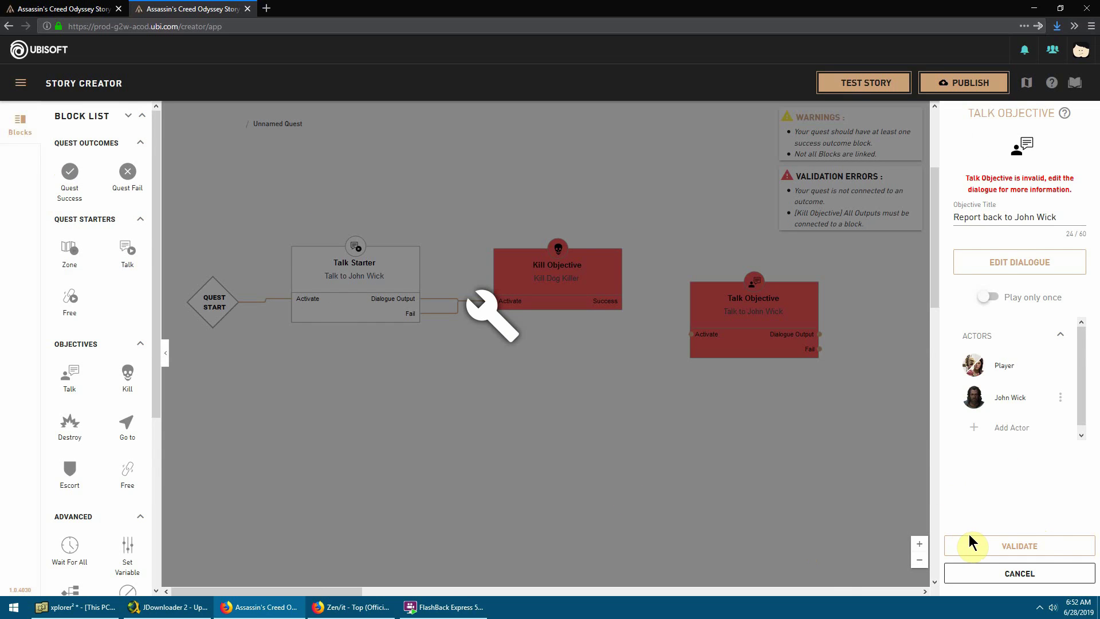
{"action": "left_click", "coordinate": [970, 545]}
- Align the Talk Objective with the Kill Objective, linking Kill's Success to it and its Dialogue Output to a new Quest Success outcome, and close the quest
{"action": "left_click_drag", "start_coordinate": [727, 312], "coordinate": [709, 277]}
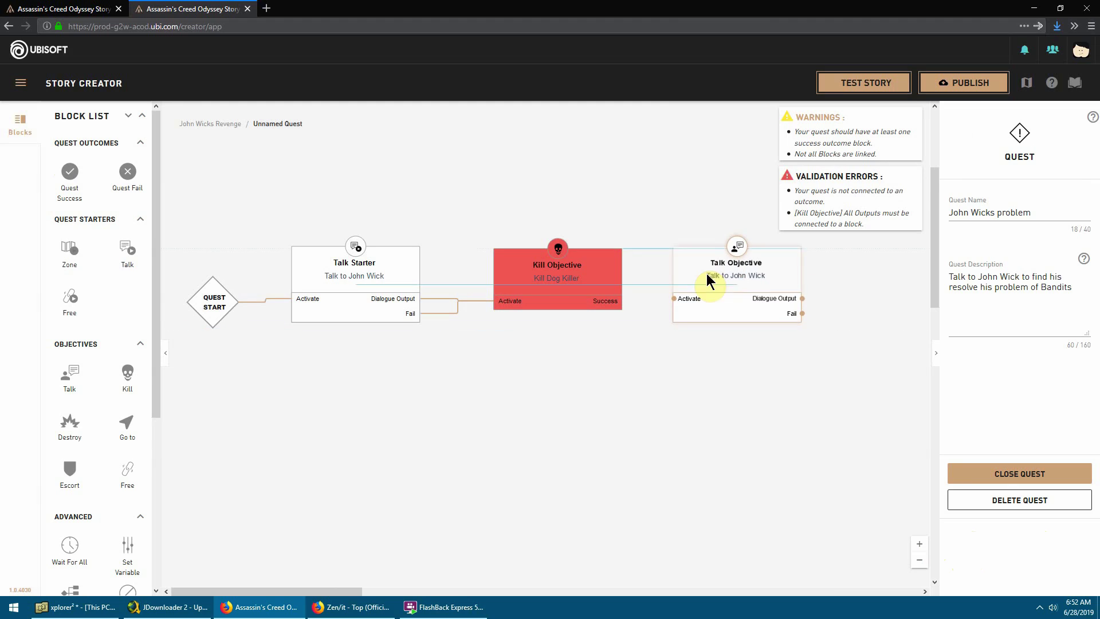
{"action": "left_click_drag", "start_coordinate": [622, 300], "coordinate": [672, 298]}
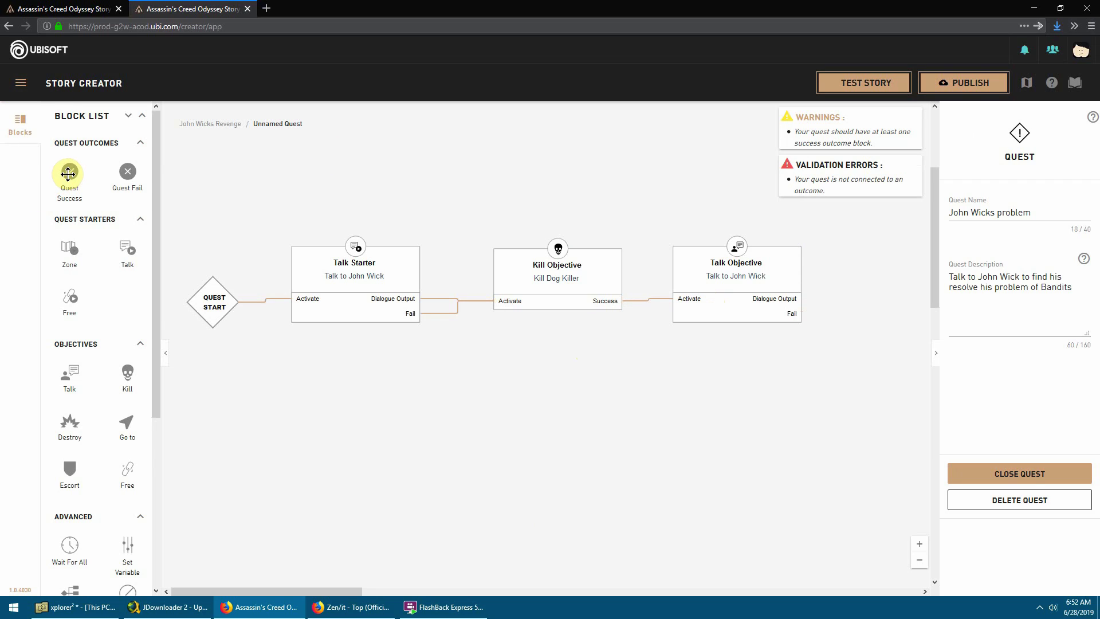
{"action": "left_click_drag", "start_coordinate": [69, 173], "coordinate": [857, 308]}
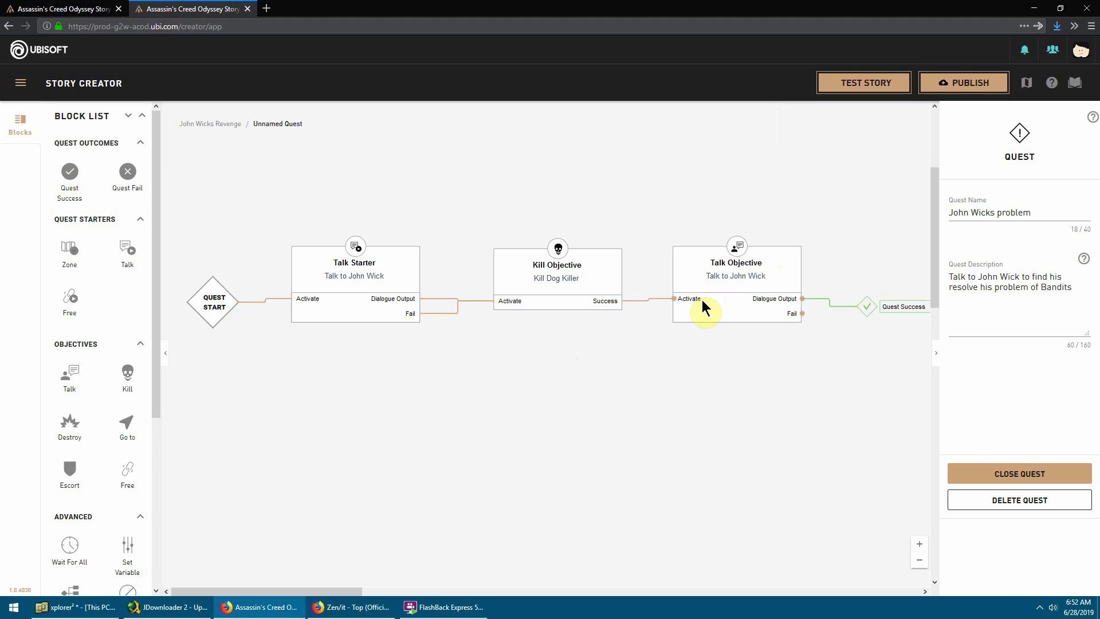
{"action": "left_click", "coordinate": [1059, 480]}
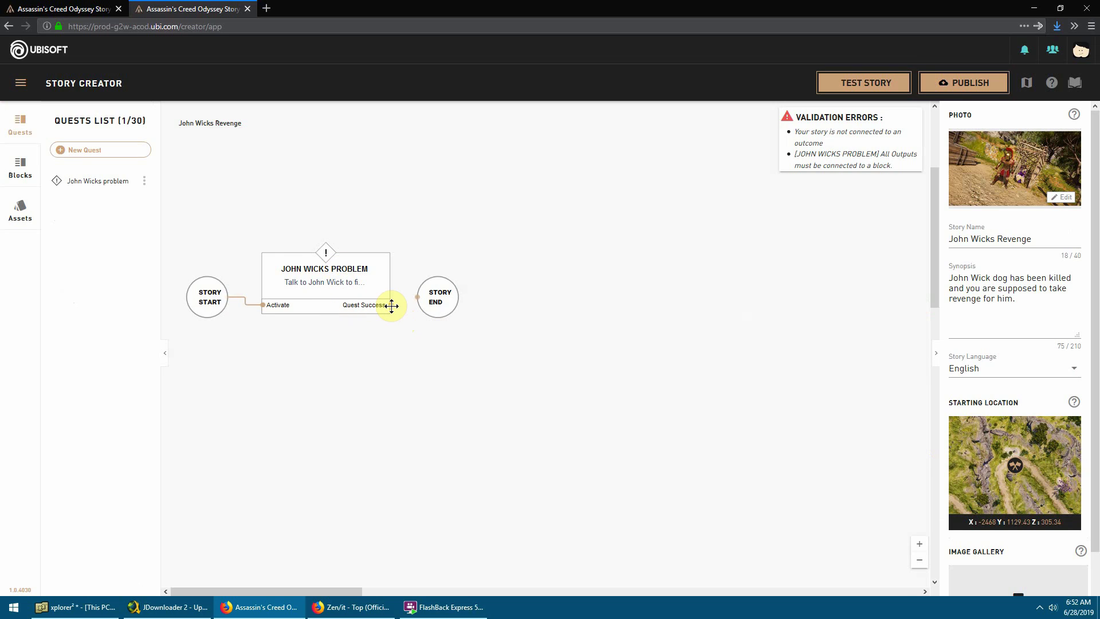
- Link the John Wicks Problem quest's Quest Success output to the Story End
{"action": "left_click_drag", "start_coordinate": [391, 305], "coordinate": [419, 301]}
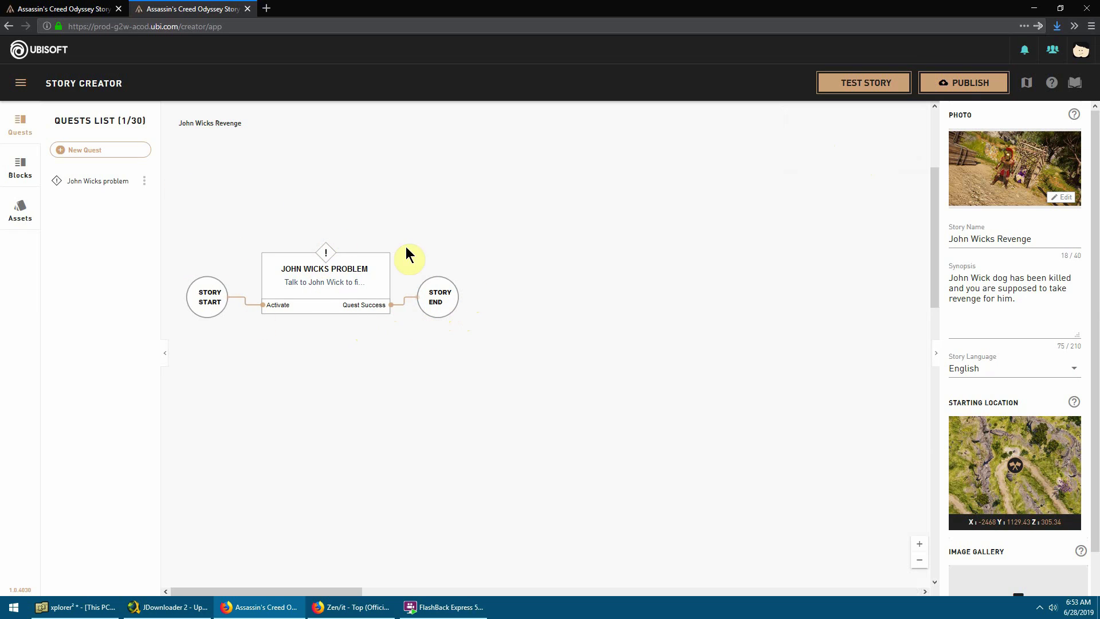
{"action": "left_click", "coordinate": [20, 82]}
{"action": "left_click", "coordinate": [69, 203]}
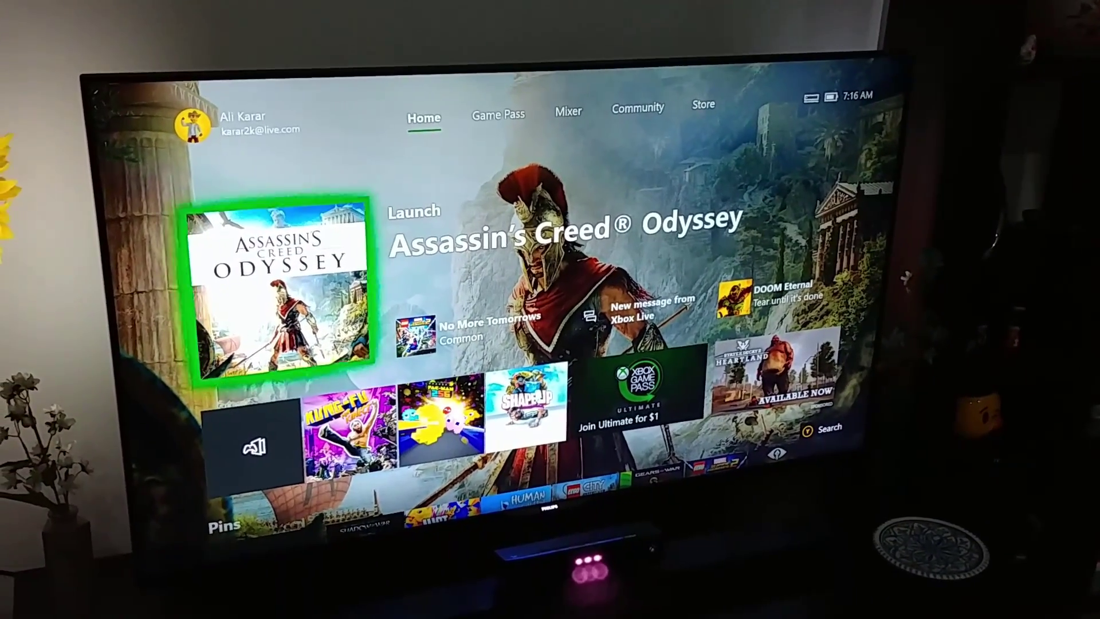
{"action": "key", "text": "Return"}
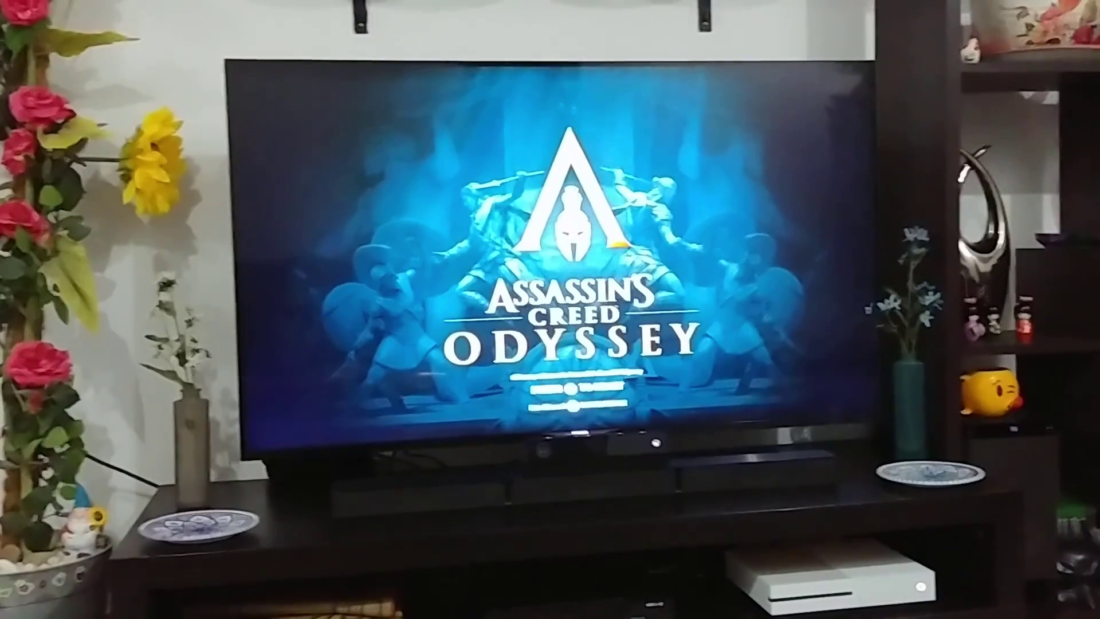
{"action": "key", "text": "Return"}
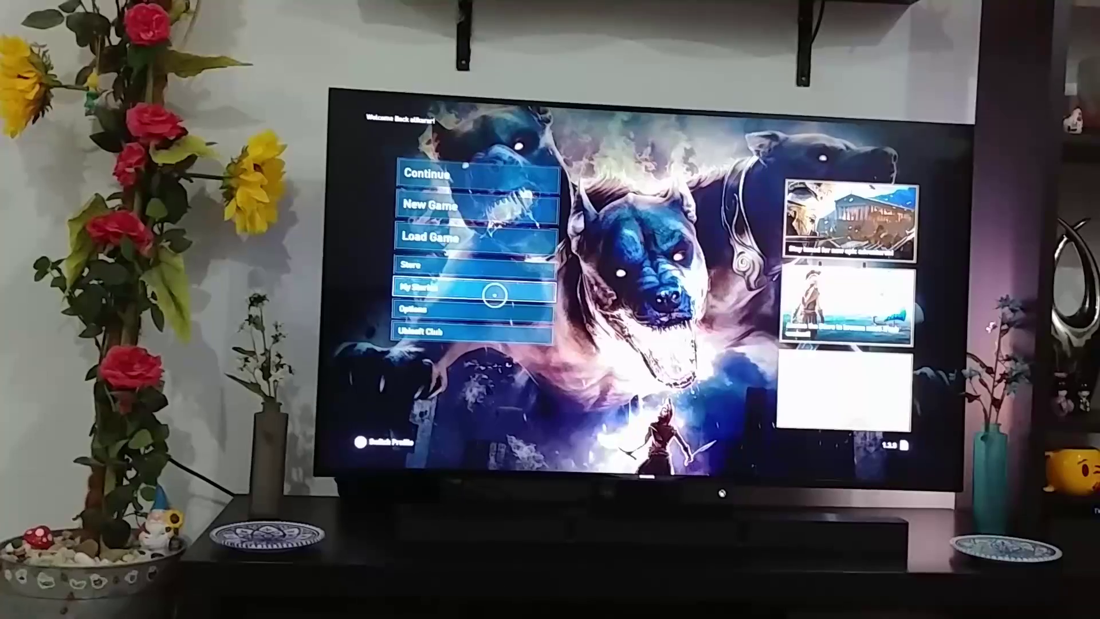
{"action": "left_click", "coordinate": [494, 297]}
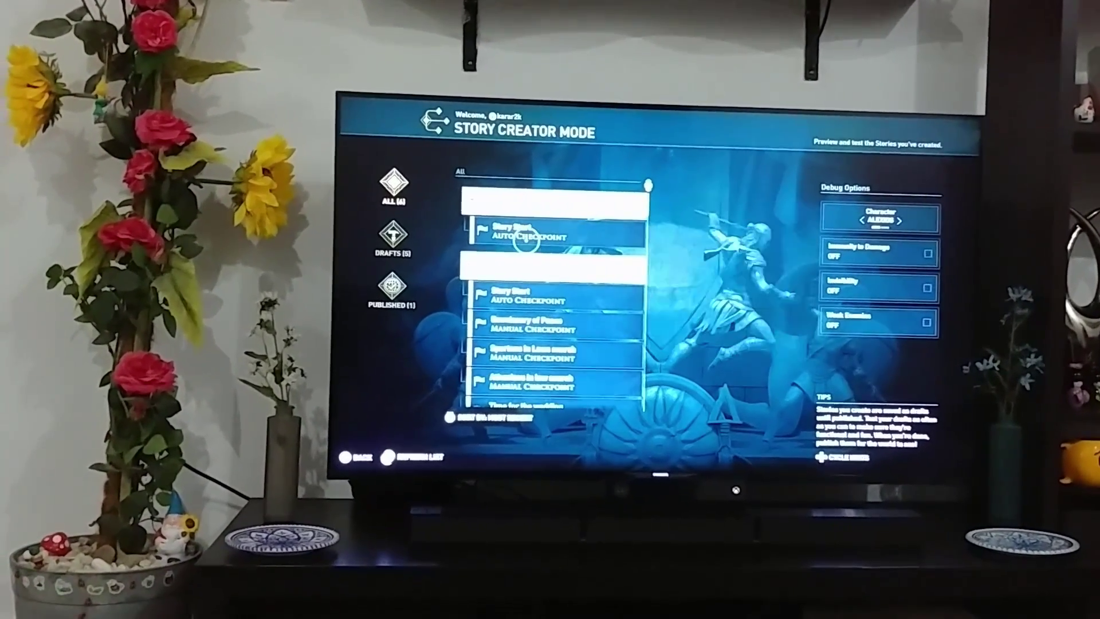
{"action": "mouse_move", "coordinate": [521, 237]}
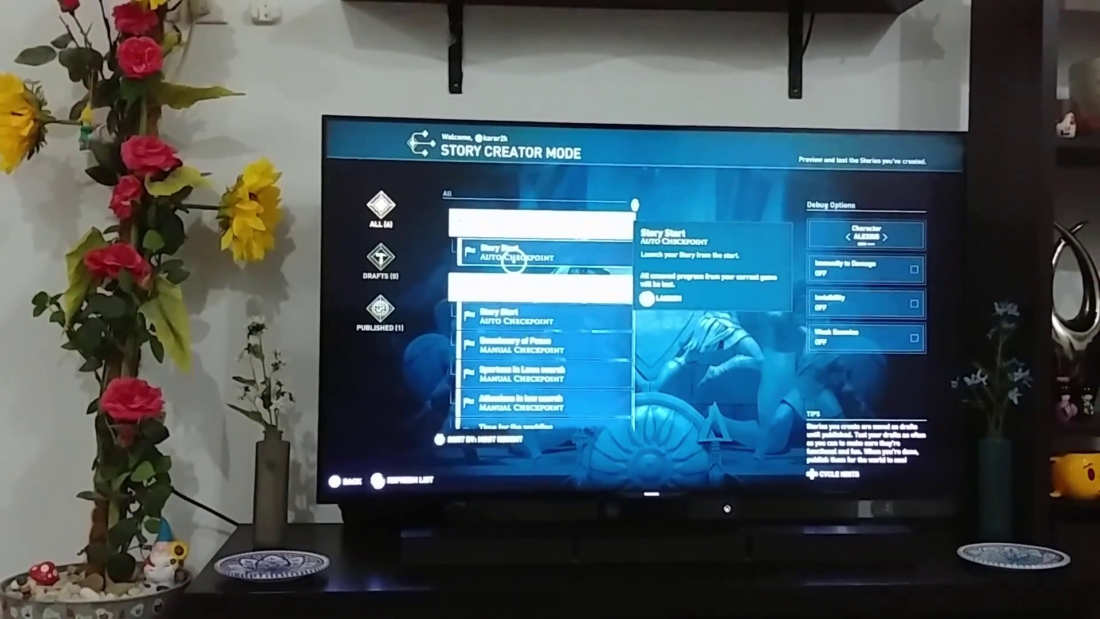
{"action": "left_click", "coordinate": [514, 261]}
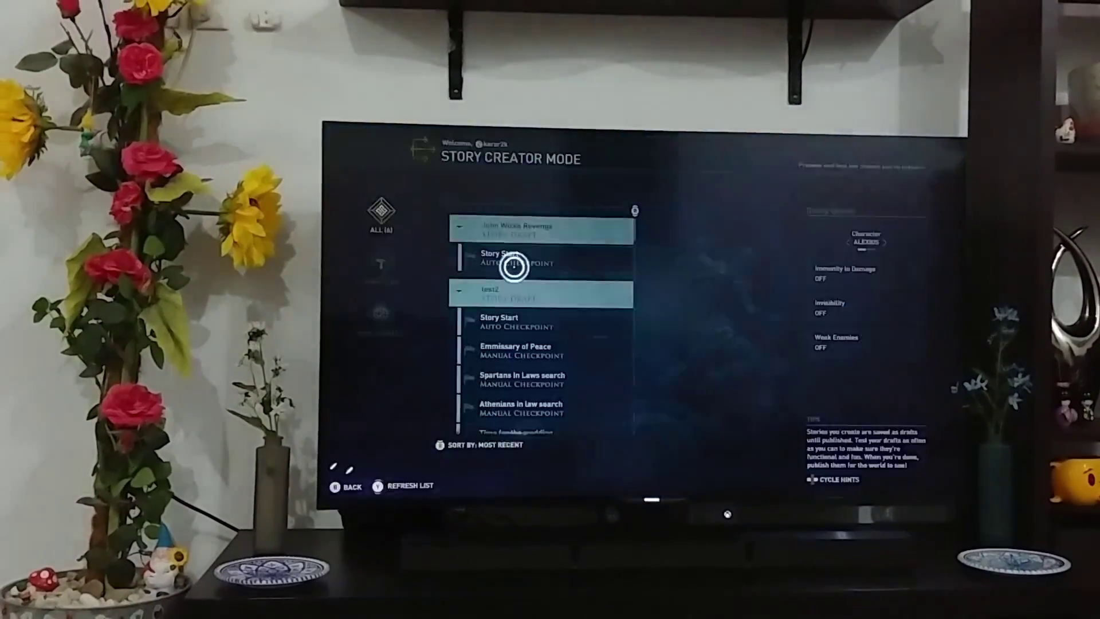